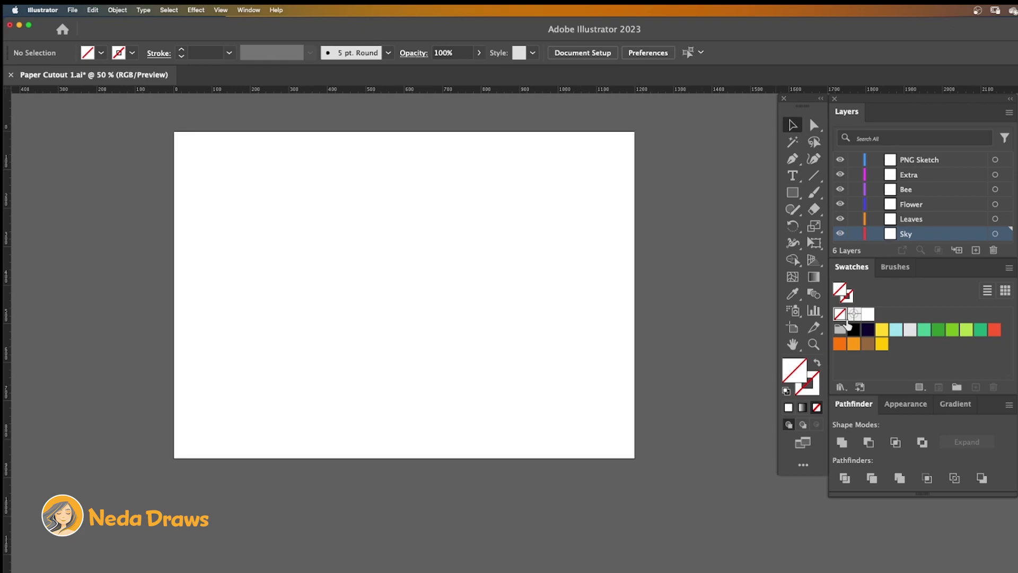
Place the linked image cutout 1 sketch.PNG on the PNG Sketch layer.
left_click(915, 160)
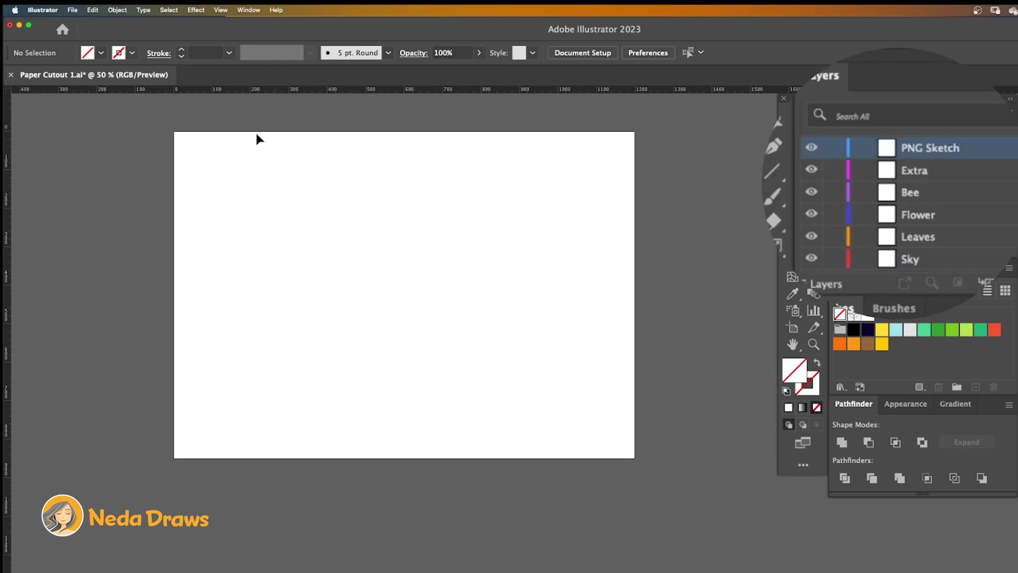
left_click(73, 10)
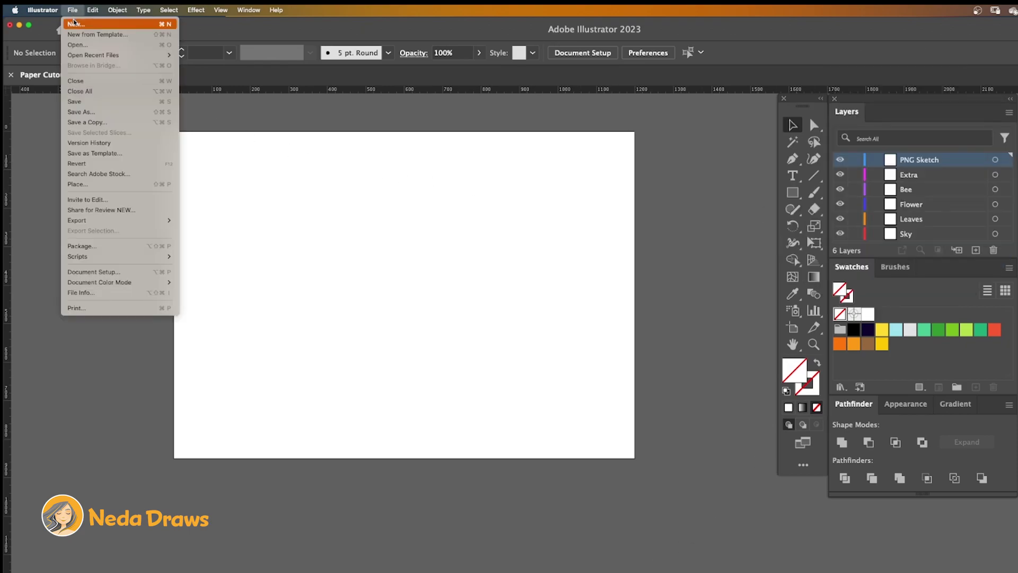
left_click(84, 183)
left_click(328, 170)
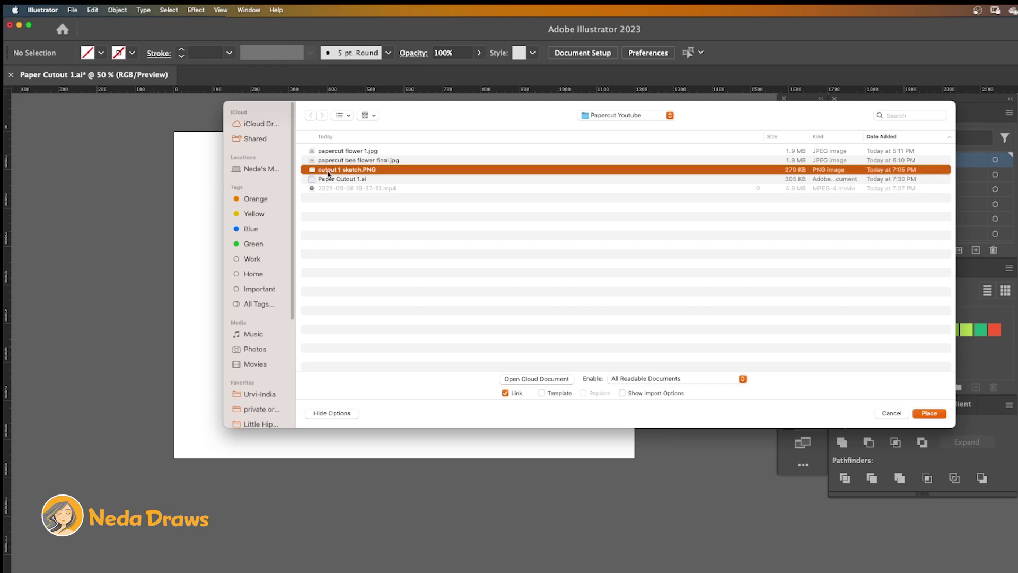
left_click(929, 413)
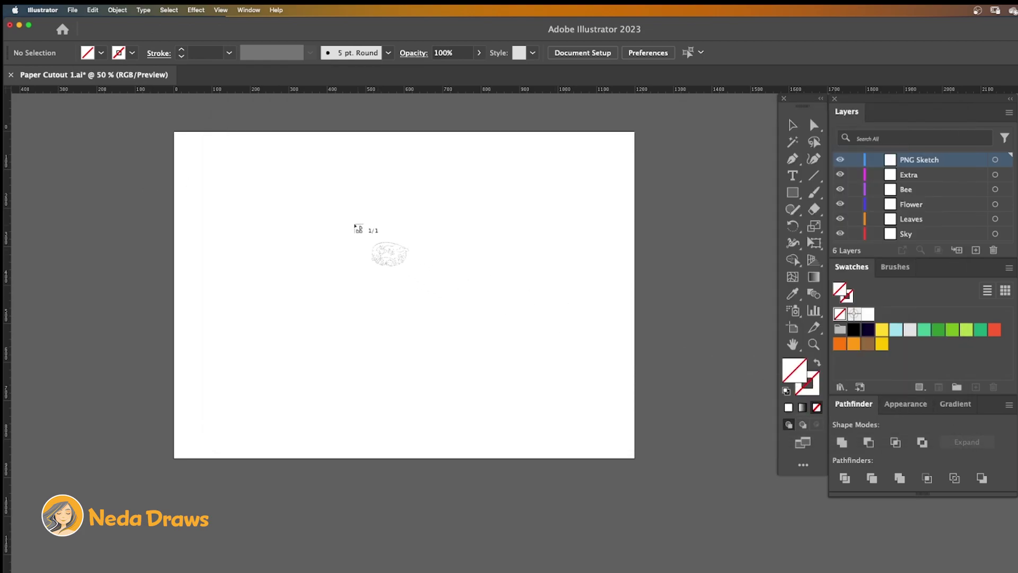
left_click(286, 187)
Scale up the placed sketch and position it so it spans the full width of the artboard.
left_click_drag(286, 187, 156, 126)
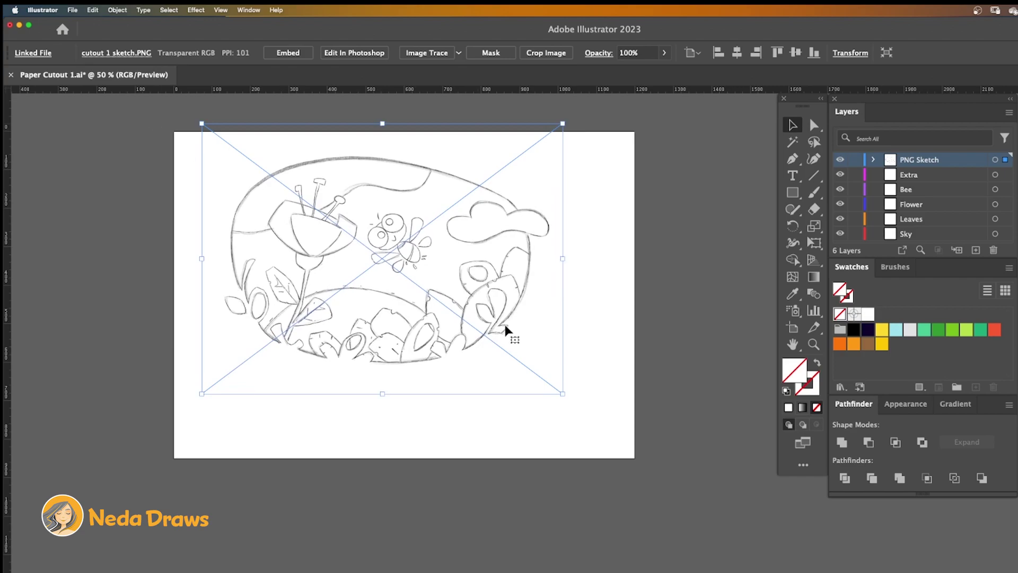
left_click_drag(563, 393, 664, 472)
left_click_drag(604, 359, 574, 358)
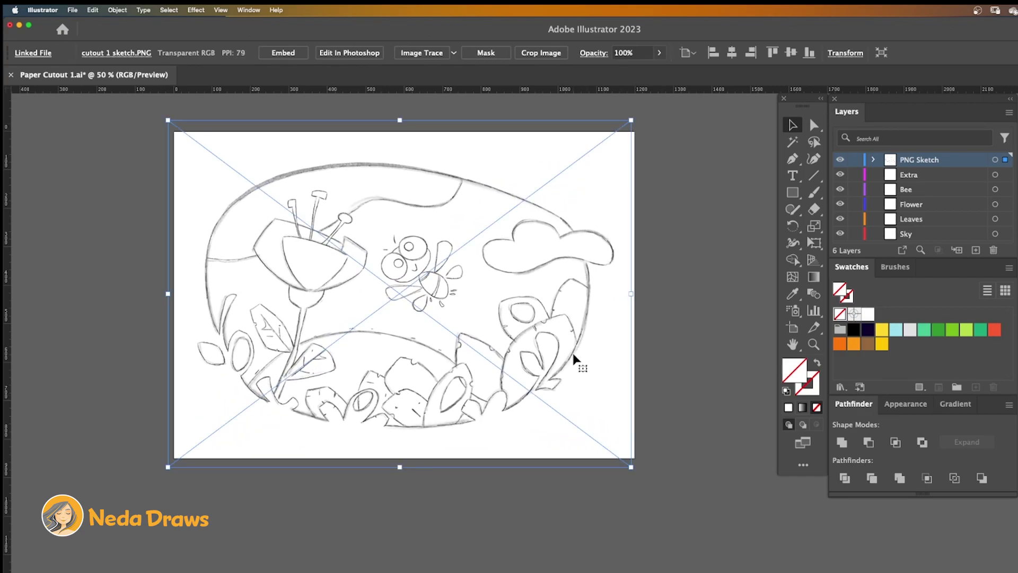
left_click_drag(631, 121, 627, 123)
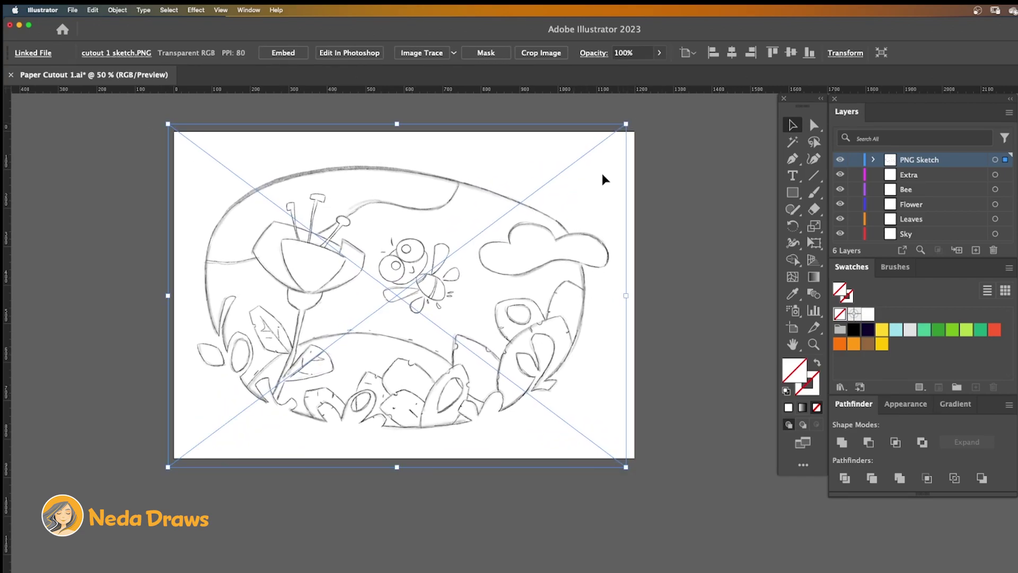
left_click_drag(582, 227, 590, 239)
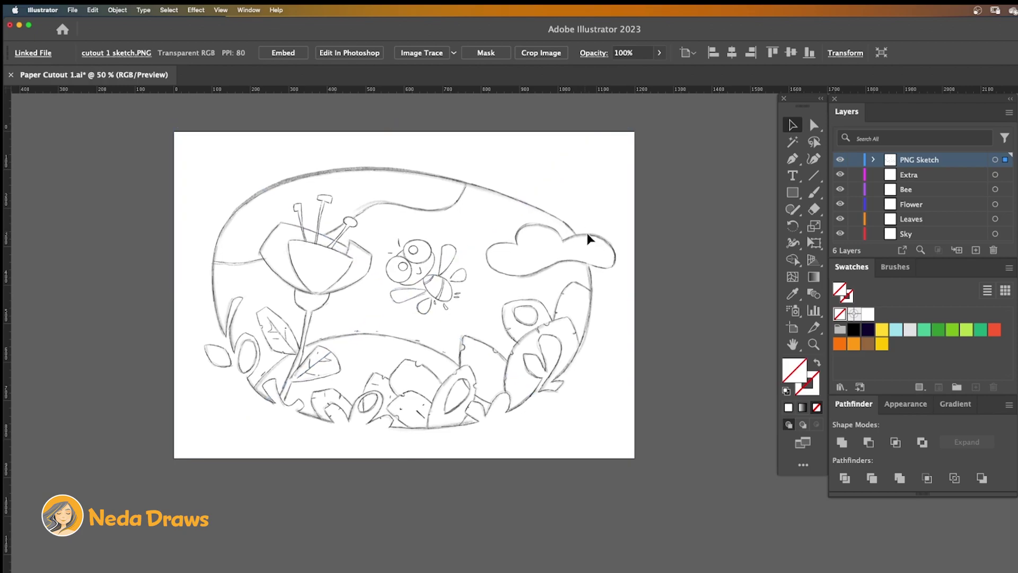
Reduce the sketch's opacity to 49% and lock the PNG Sketch layer.
left_click(659, 53)
left_click_drag(659, 70, 628, 71)
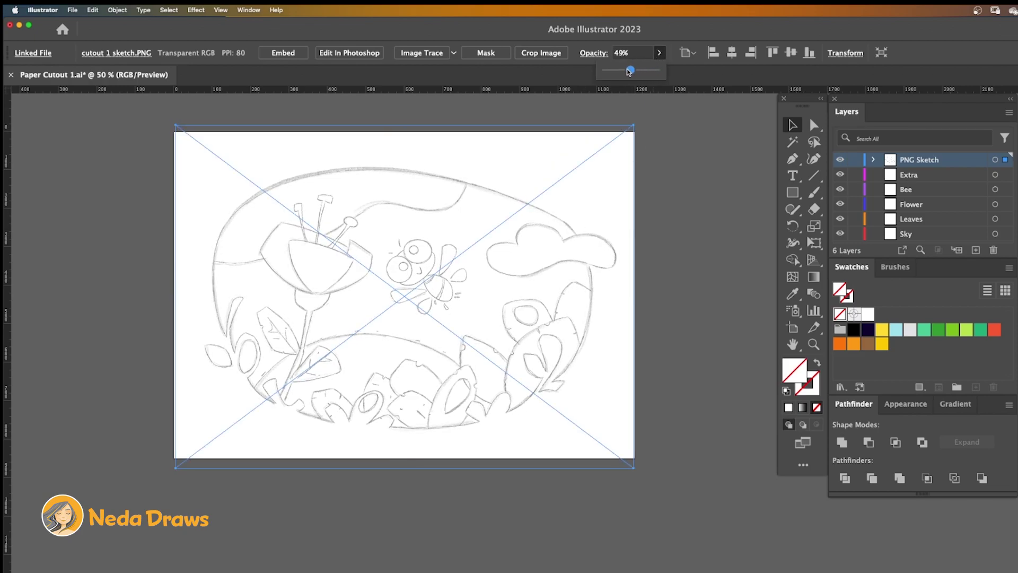
left_click(855, 160)
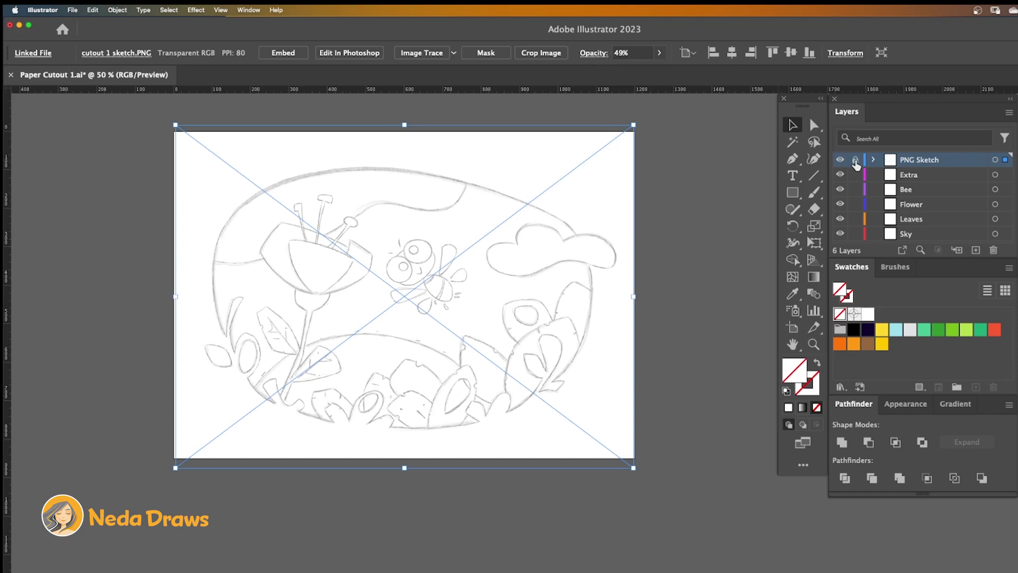
On the Sky layer, draw a yellow ellipse about 655 by 323 px over the sketched hill, then deselect it.
left_click(912, 236)
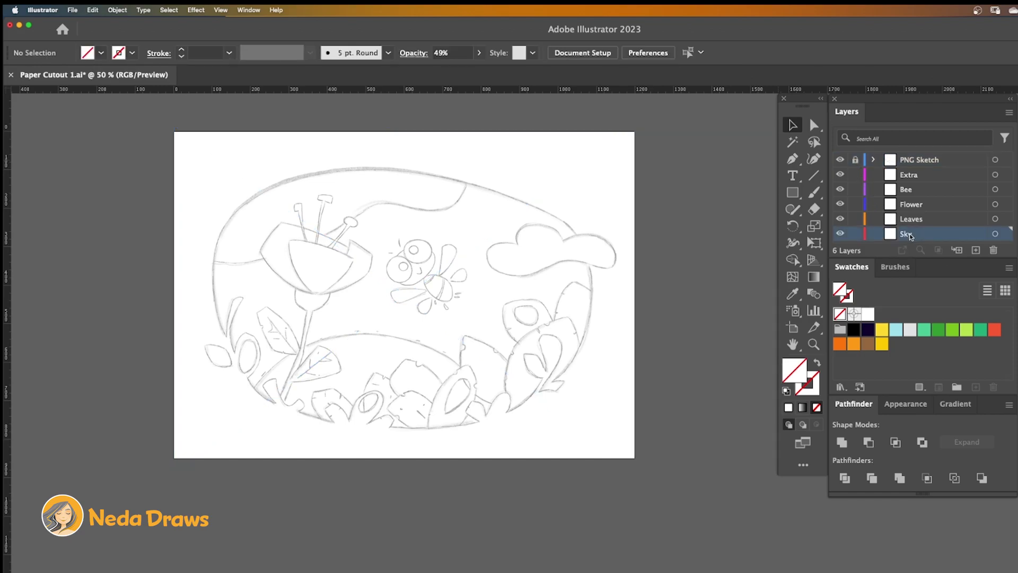
left_click(798, 197)
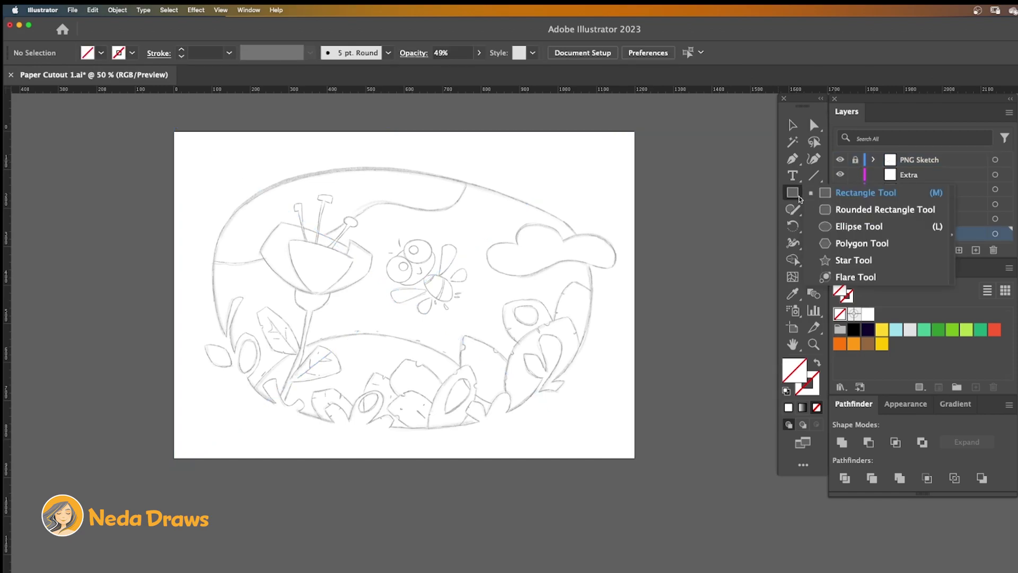
left_click(825, 227)
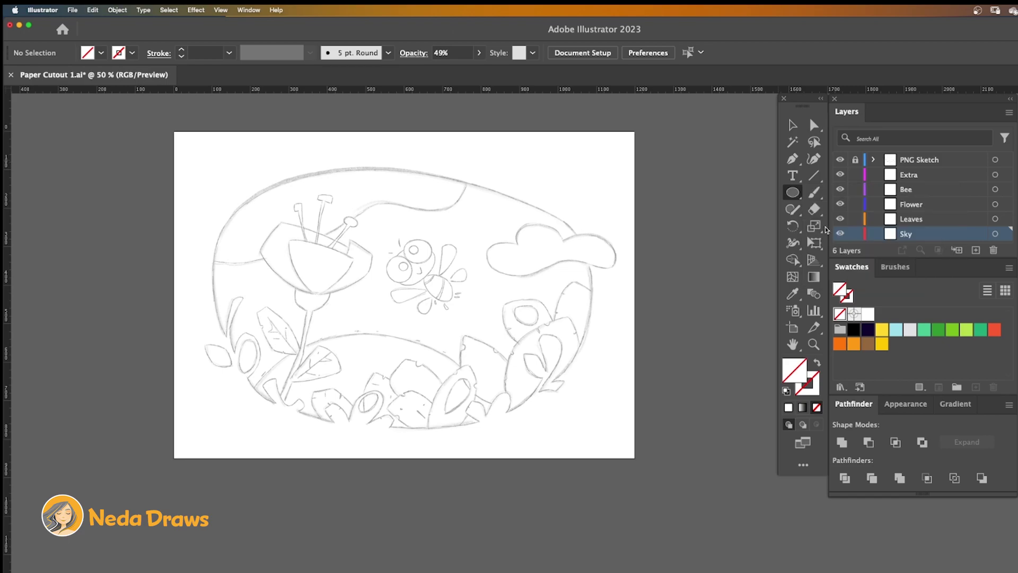
left_click(881, 332)
mouse_move(256, 336)
left_mouse_down()
mouse_move(480, 427)
mouse_move(504, 445)
mouse_move(498, 453)
mouse_move(500, 443)
left_mouse_up()
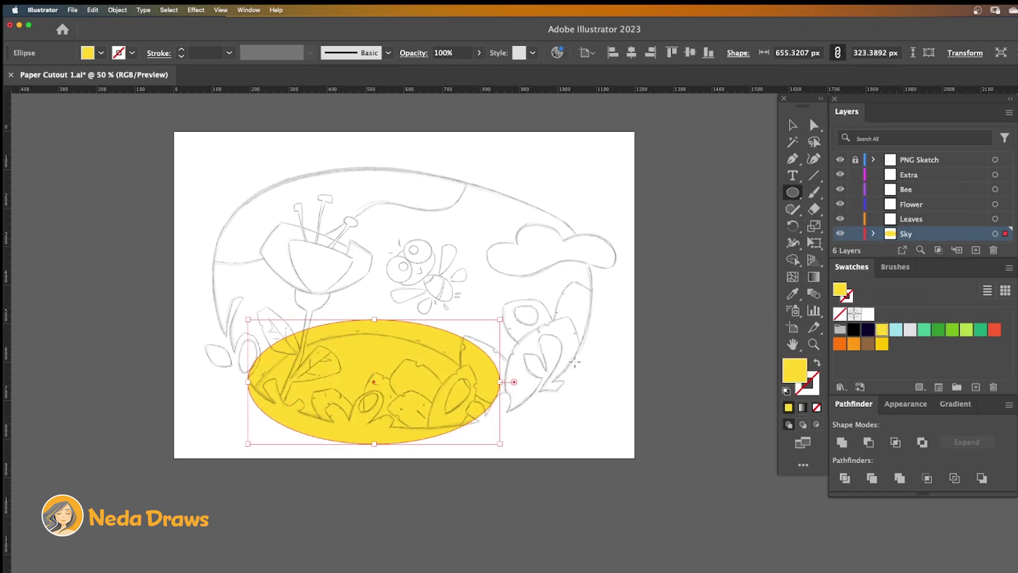
key("a")
key("super+shift+a")
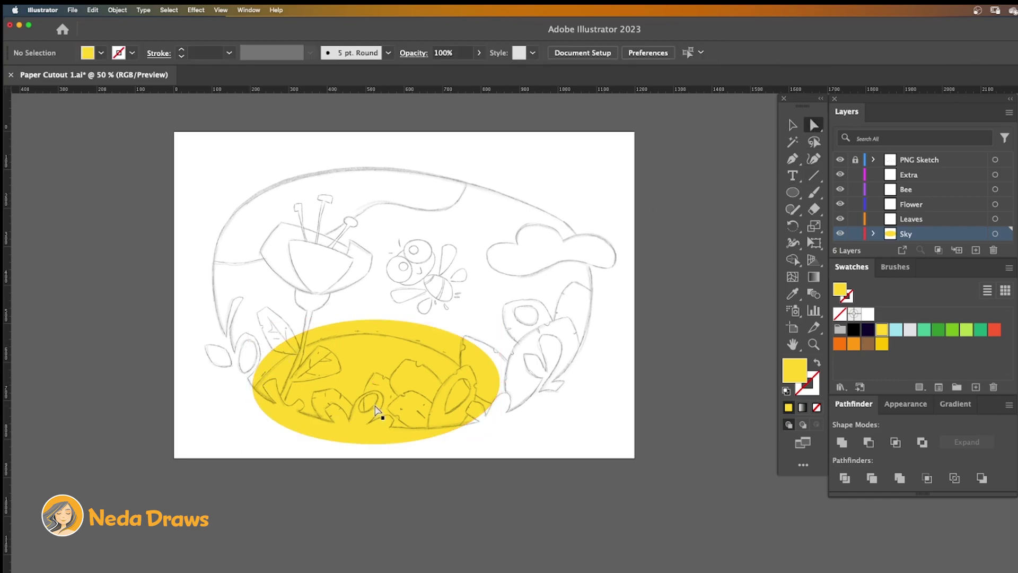
Draw a large light blue ellipse covering the whole sketched scene as the sky.
key("l")
left_click(895, 329)
mouse_move(396, 285)
left_mouse_down()
mouse_move(595, 409)
mouse_move(617, 438)
left_mouse_up()
Reshape the blue ellipse by lengthening the lower curve handle of its left anchor to widen the lower left curve.
left_click(815, 125)
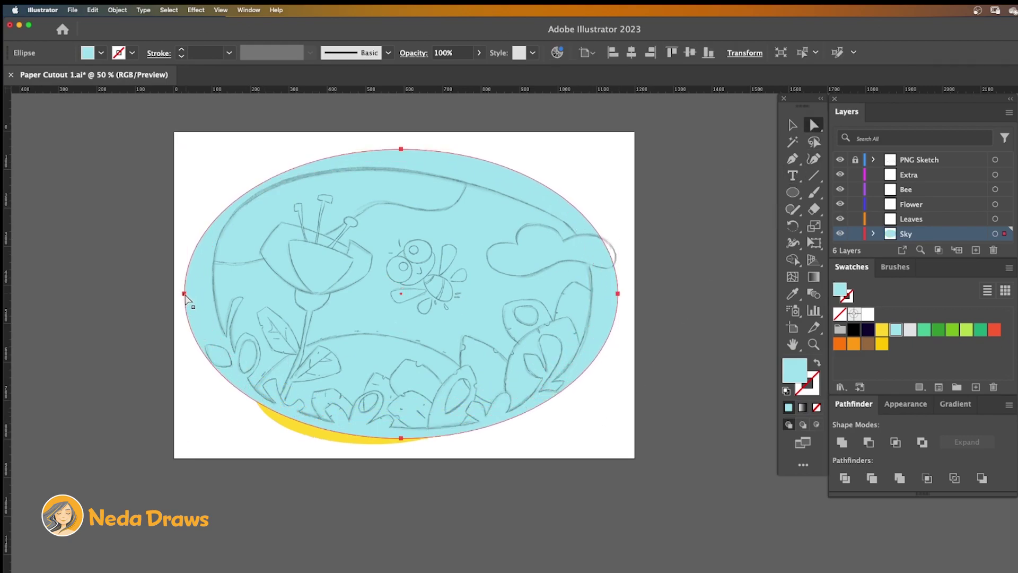
left_click(185, 294)
left_click_drag(184, 373, 187, 398)
left_click(617, 293)
left_click_drag(618, 375, 619, 381)
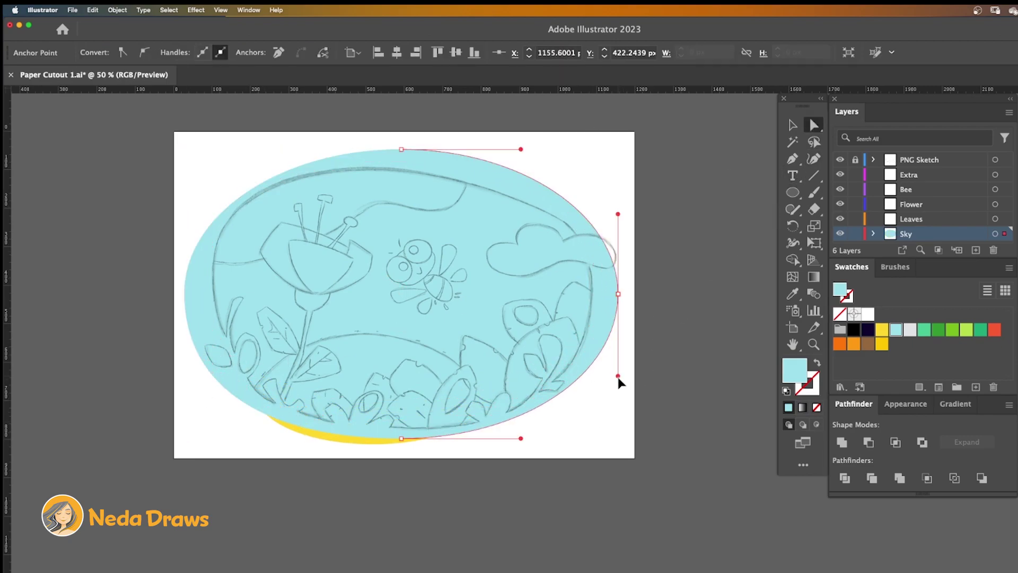
left_click(272, 150)
left_click(495, 330)
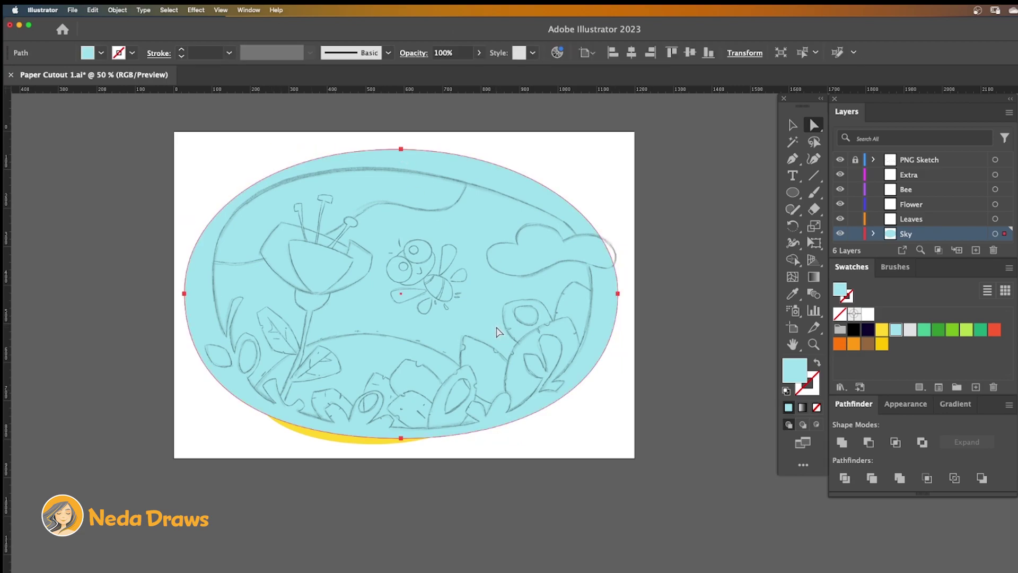
Cut the blue ellipse along the sketched hill line with the Knife tool and delete the lower piece.
left_click(814, 209)
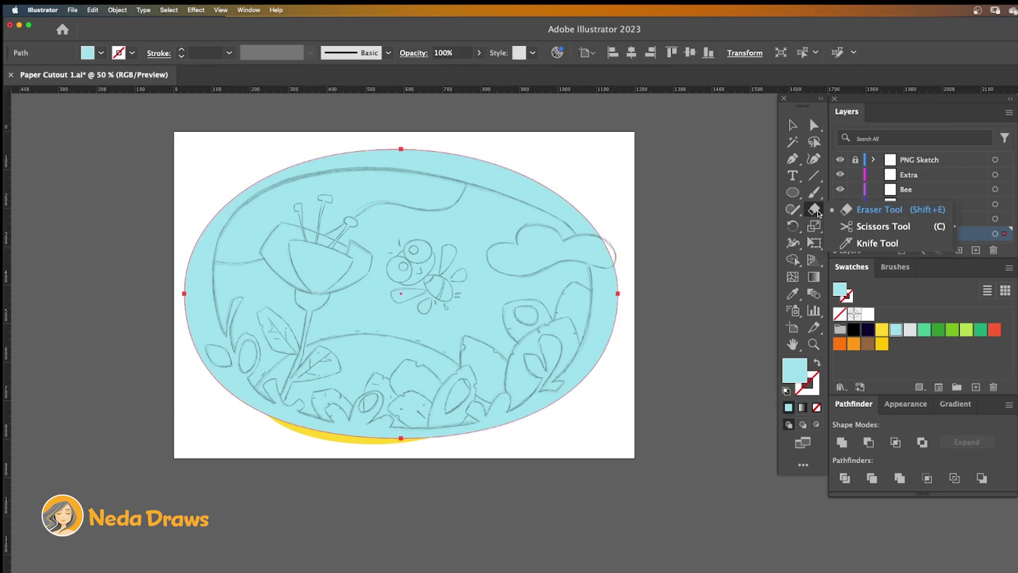
left_click(854, 247)
mouse_move(509, 431)
left_mouse_down()
mouse_move(469, 373)
mouse_move(421, 344)
mouse_move(346, 333)
mouse_move(292, 352)
mouse_move(254, 392)
mouse_move(244, 445)
left_mouse_up()
key("v")
left_click(382, 360)
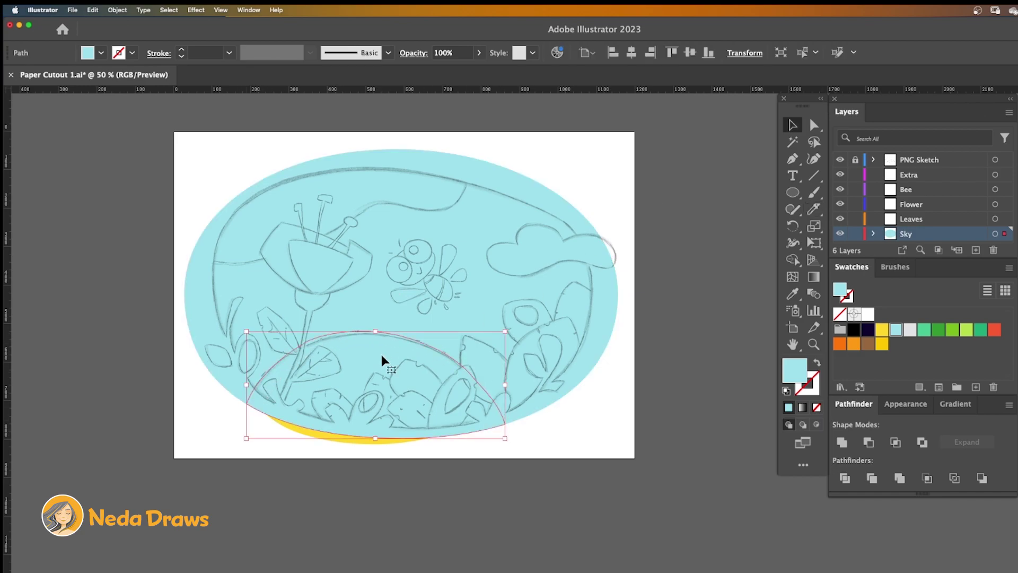
key("Delete")
left_click(353, 327)
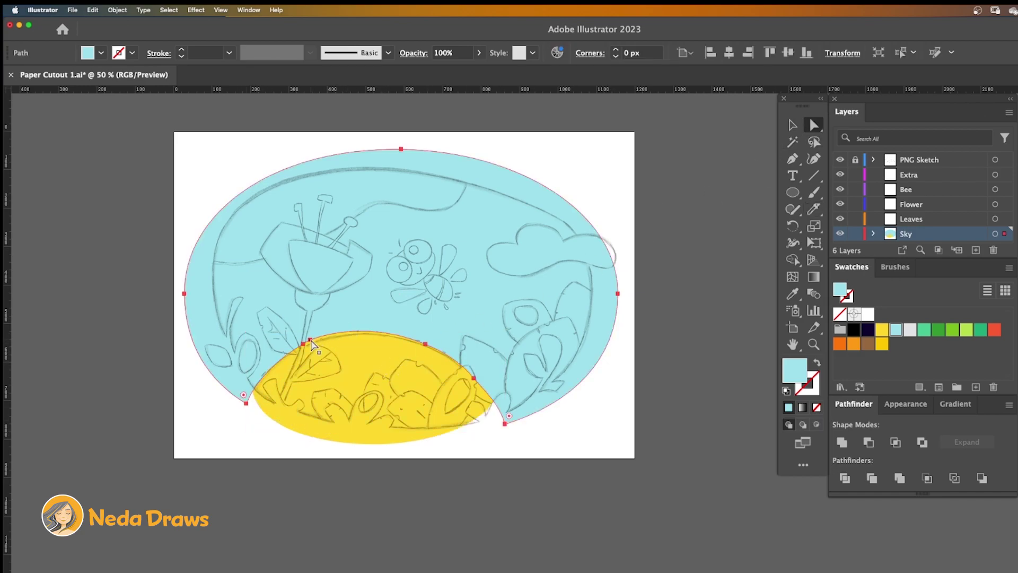
left_click(341, 351)
left_click(680, 295)
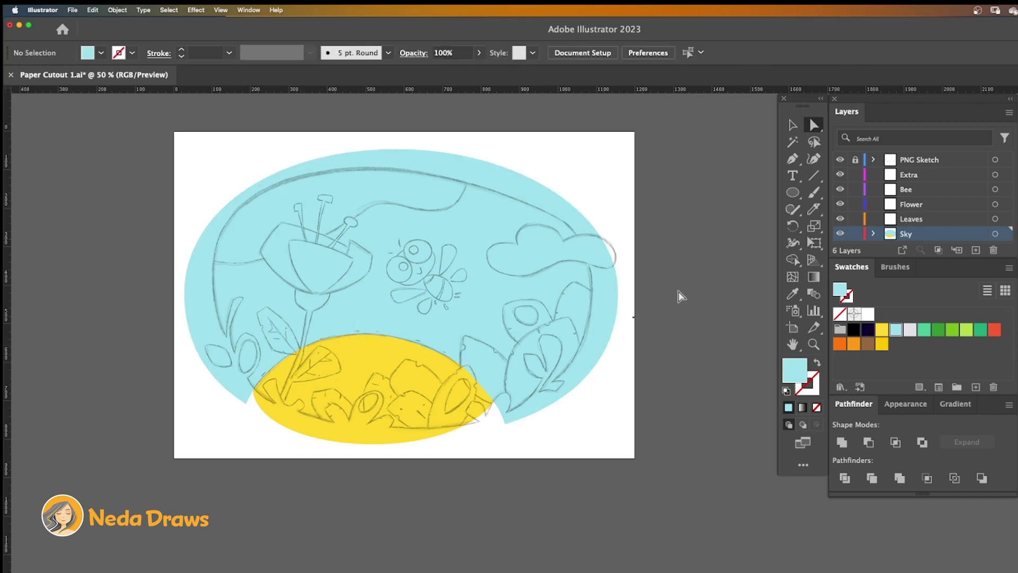
Draw a light grey ellipse about 733 by 339 px over the upper left part of the sky.
left_click(793, 192)
left_click(907, 329)
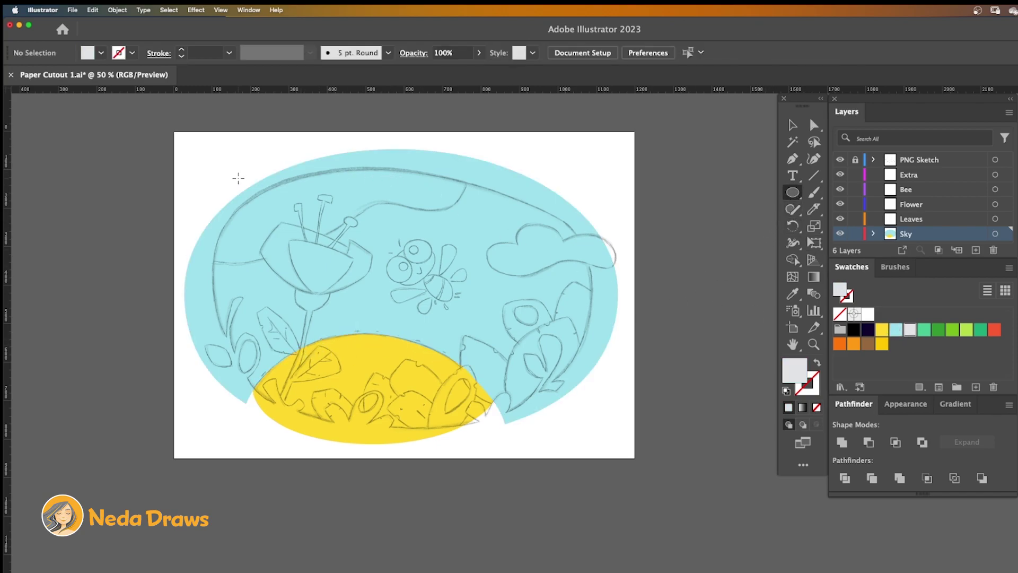
left_click_drag(238, 177, 475, 227)
left_click_drag(357, 227, 350, 263)
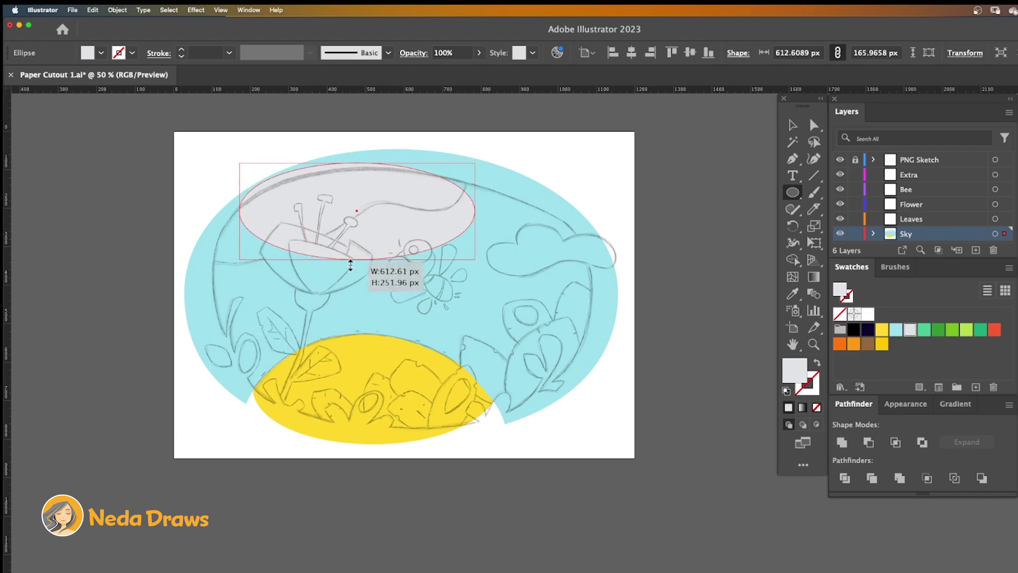
left_click_drag(240, 211, 193, 221)
left_click_drag(334, 259, 335, 293)
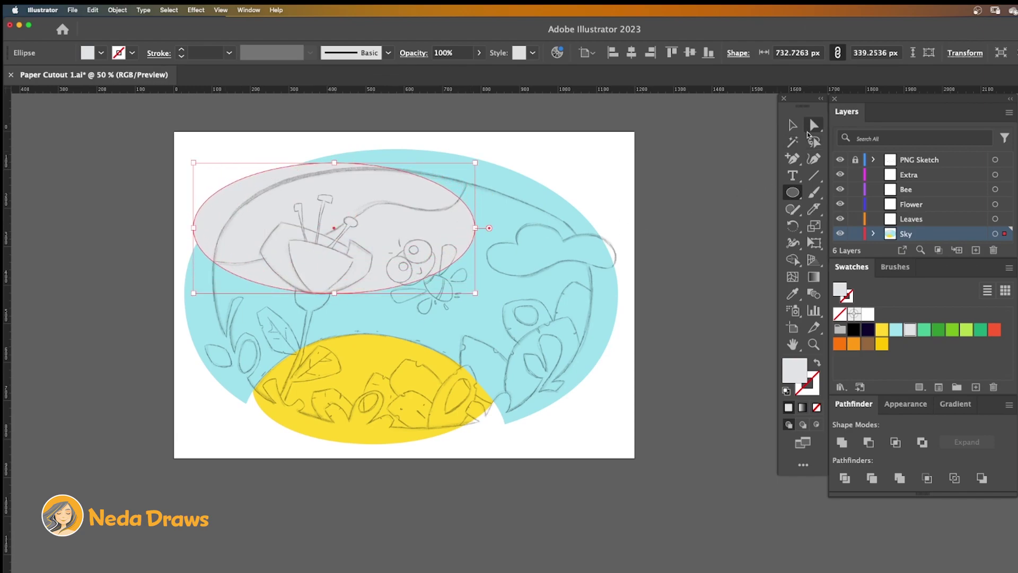
Adjust the left and right ends of the grey ellipse to fit the sketched upper sky area.
left_click(814, 125)
left_click_drag(193, 228, 212, 249)
mouse_move(475, 227)
left_mouse_down()
mouse_move(489, 204)
mouse_move(378, 212)
mouse_move(267, 267)
left_mouse_up()
Cut the grey ellipse along the sketched wavy line with the Knife tool and delete the lower piece.
key("n")
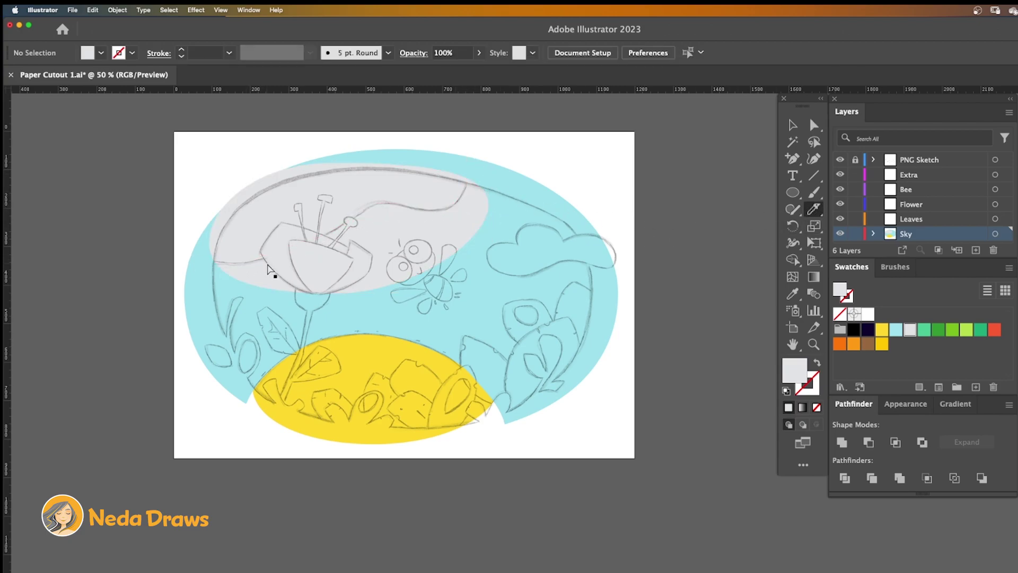
left_click(814, 125)
left_click(460, 223)
key("Delete")
Add a Multiply drop shadow to the light grey cloud shape with an X offset of -5 px.
key("super+equal")
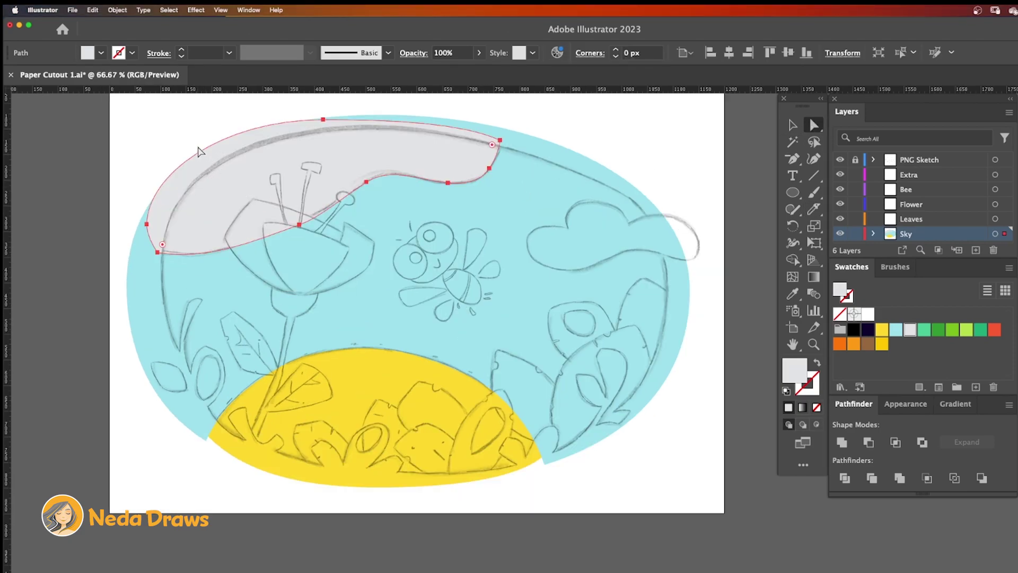
left_click(195, 10)
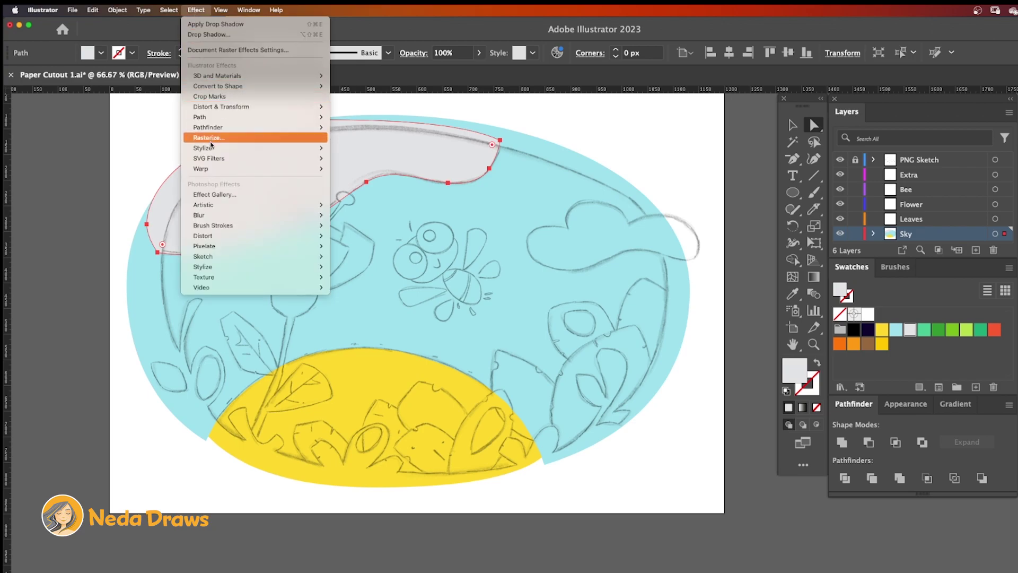
mouse_move(212, 149)
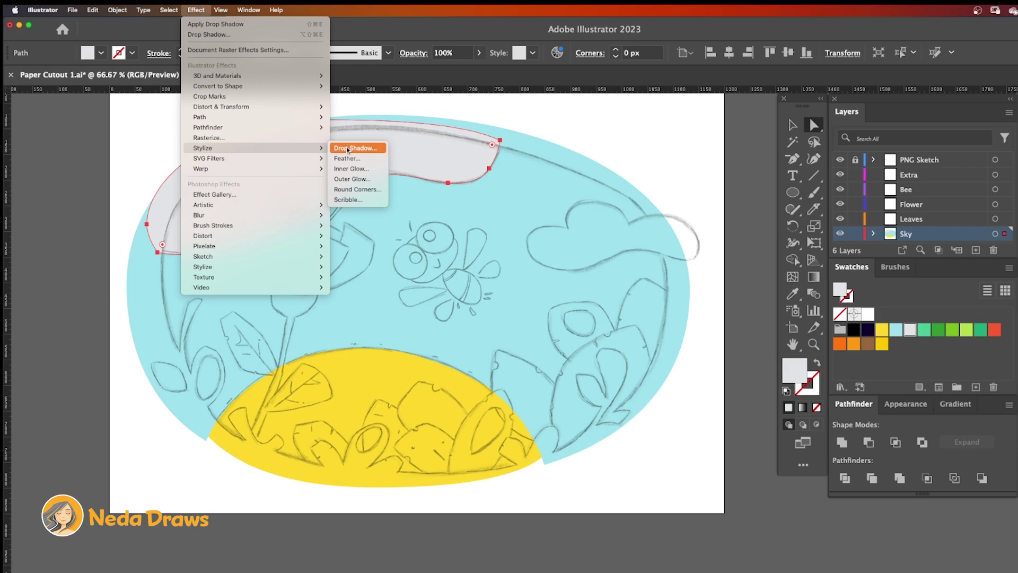
left_click(350, 148)
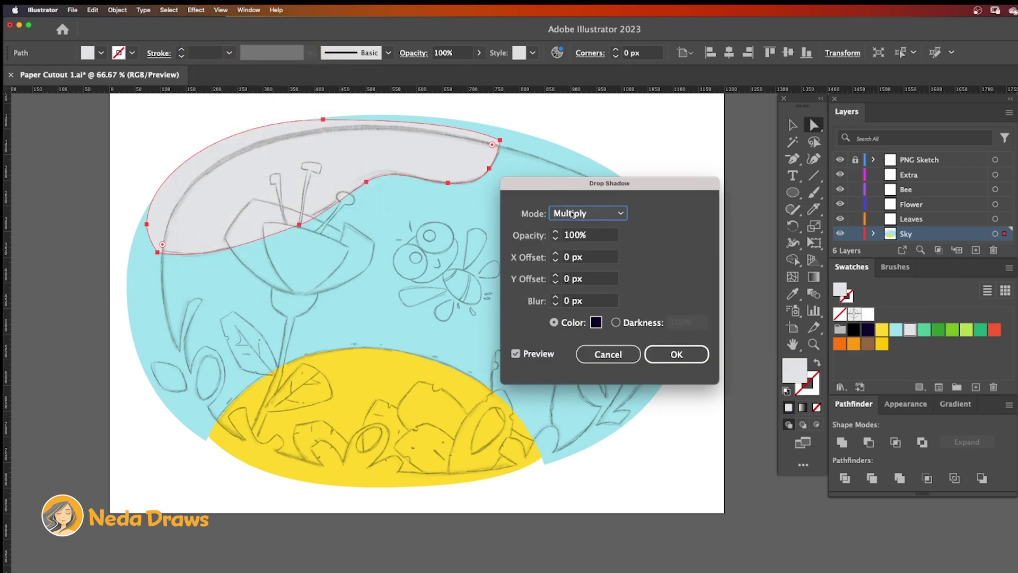
left_click(555, 254)
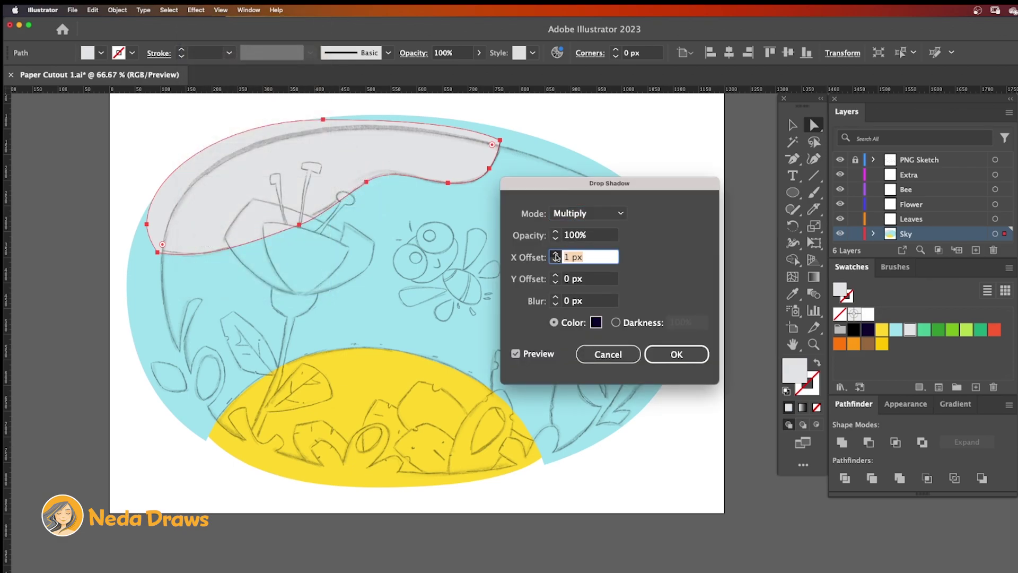
left_click(556, 261)
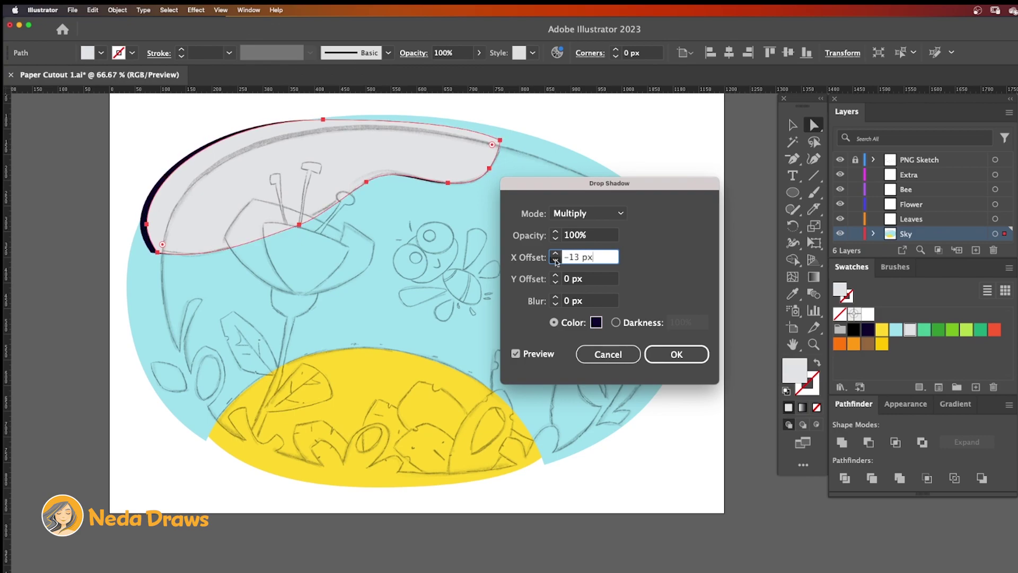
left_click(556, 254)
left_click(555, 254)
left_click(555, 261)
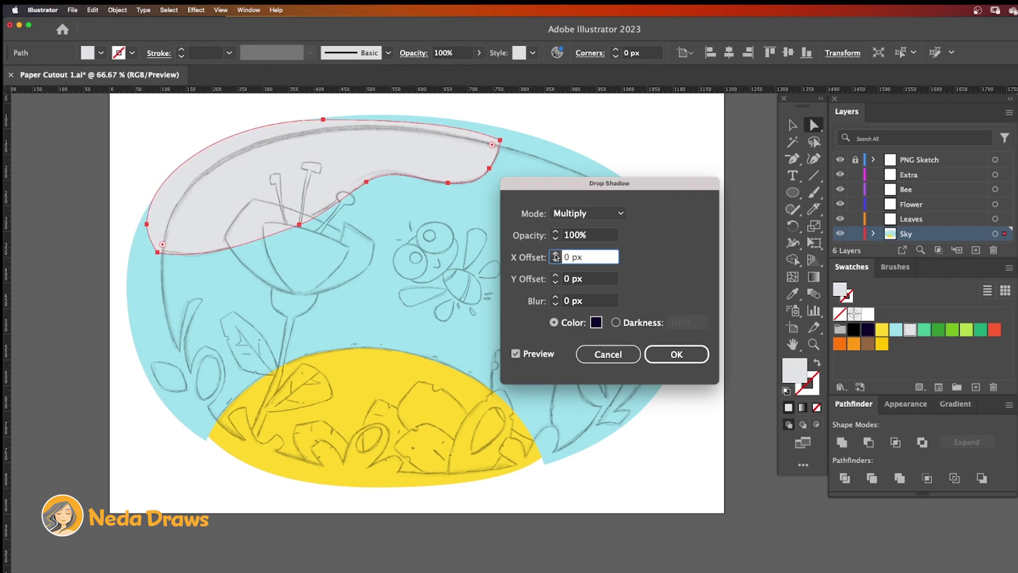
left_click(555, 261)
left_click(556, 261)
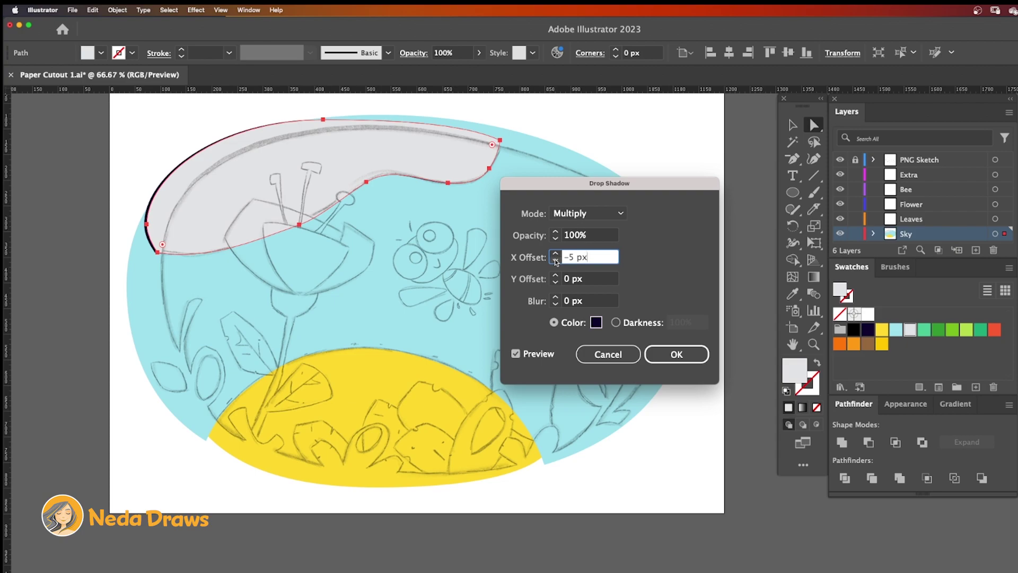
Set the grey shape's shadow to a 9 px Y offset, 3 px blur and 50% opacity.
left_click(556, 276)
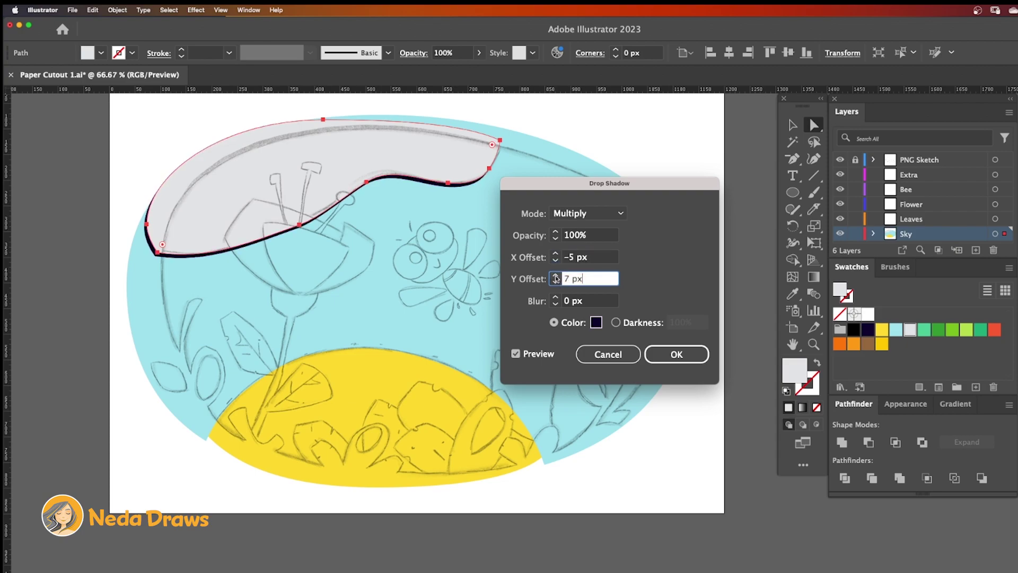
left_click(555, 297)
left_click(555, 298)
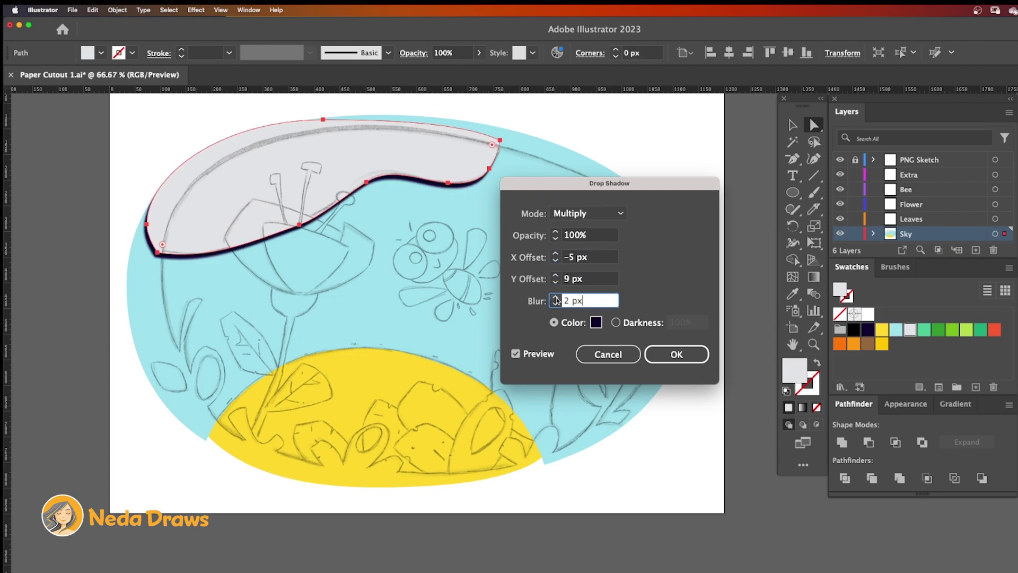
left_click(556, 297)
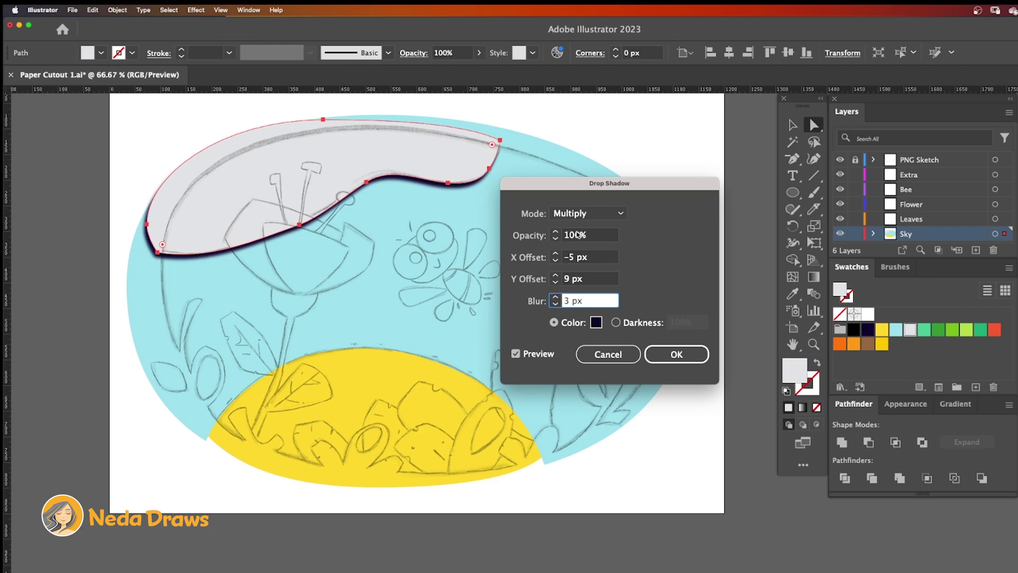
double_click(577, 235)
type("50")
Set the shadow colour to hex 0A0033 and apply the drop shadow.
left_click(596, 323)
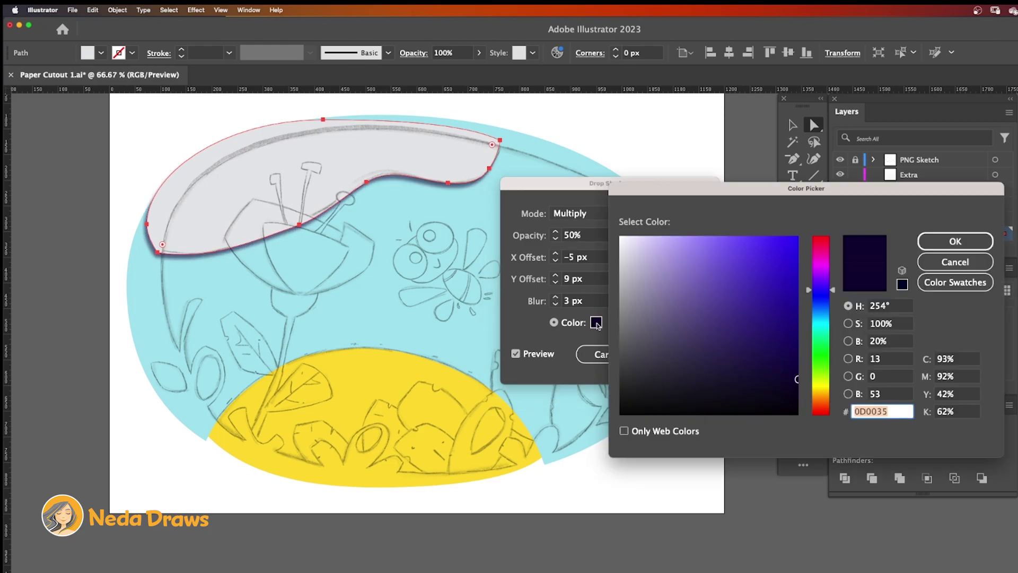
type("0A0033")
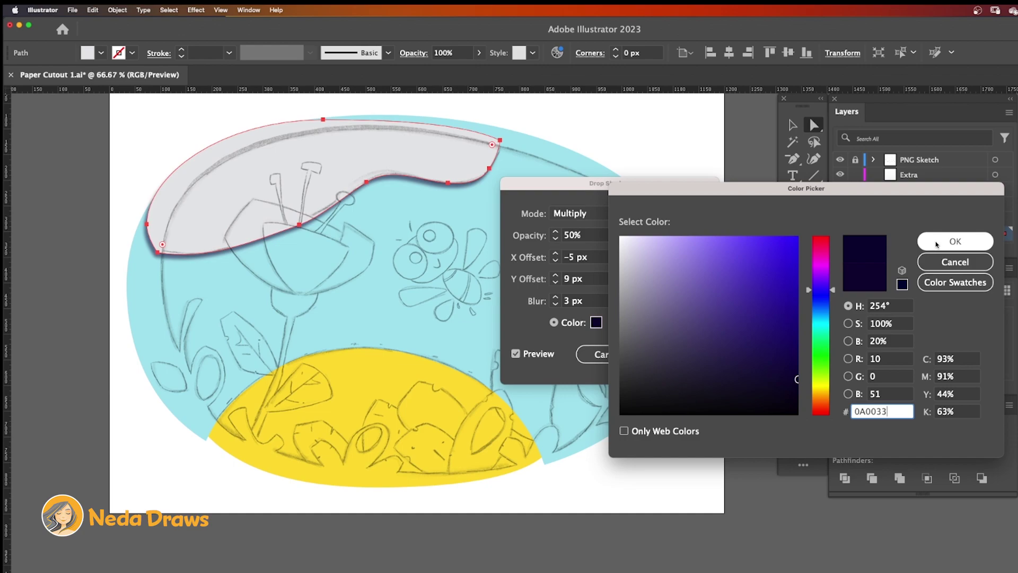
left_click(937, 244)
left_click(678, 353)
Apply a Multiply drop shadow to the blue sky shape with 50% opacity, -5 px X offset, 9 px Y offset and 3 px blur.
left_click(520, 251)
left_click(196, 10)
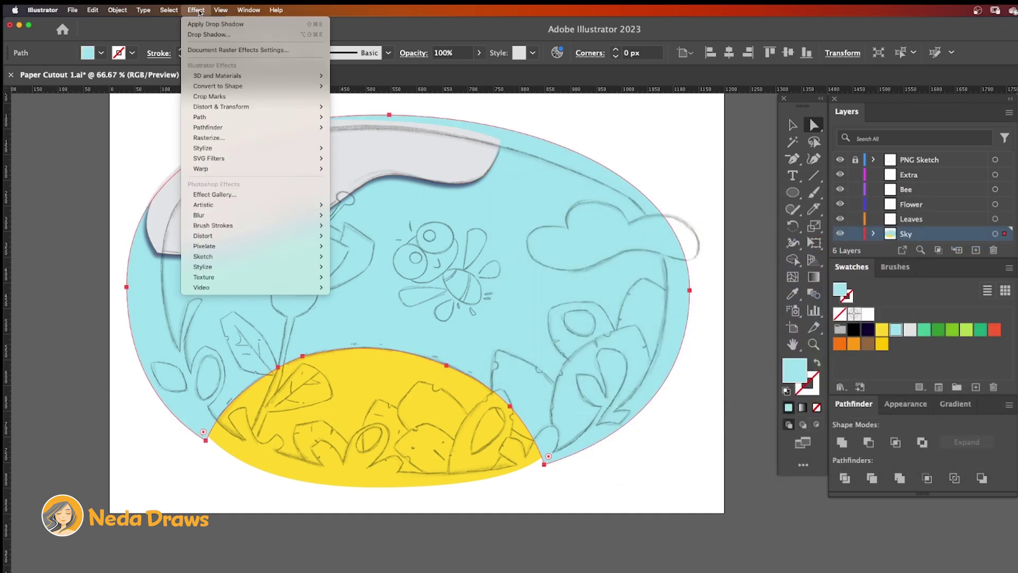
mouse_move(297, 148)
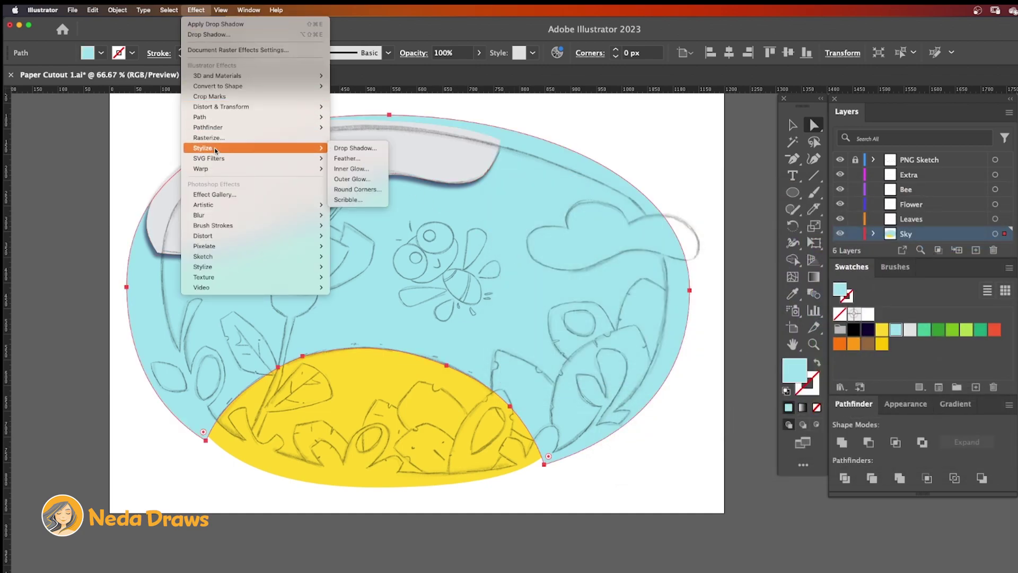
left_click(340, 151)
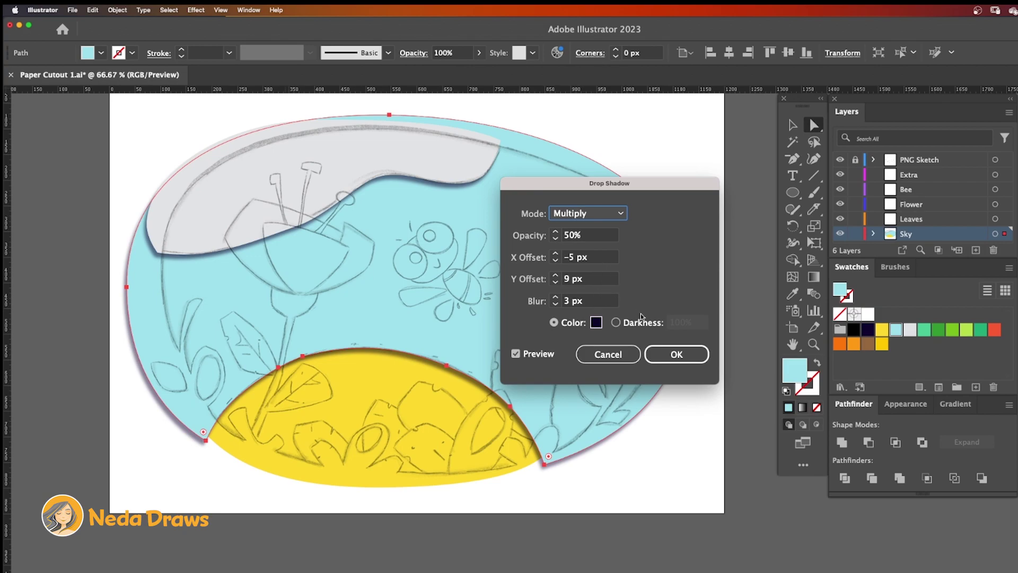
left_click(673, 353)
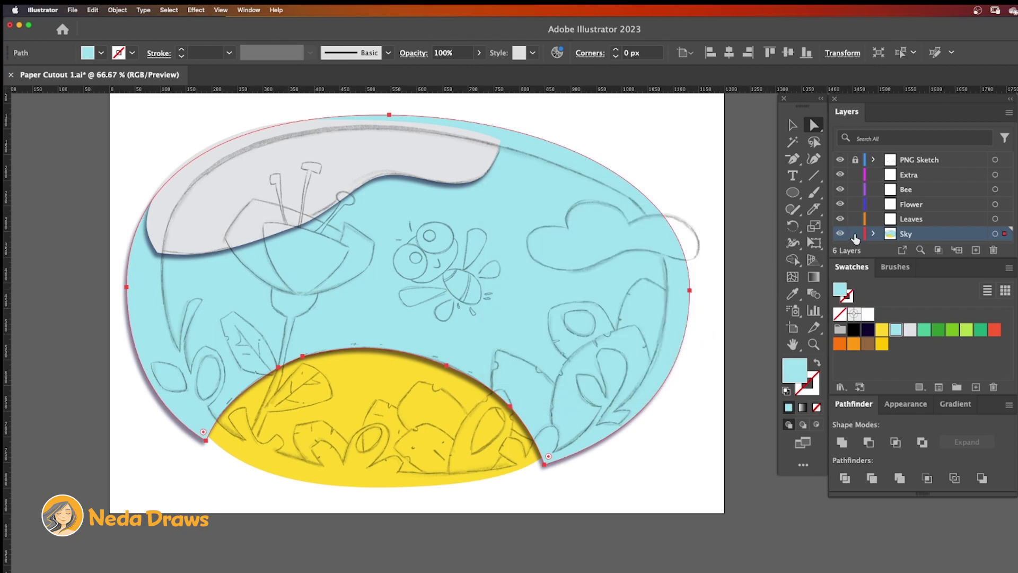
Lock the Sky layer and draw two green ellipses on the Leaves layer over the upper right sketched leaves, the left one about 123 by 147 px.
left_click(855, 234)
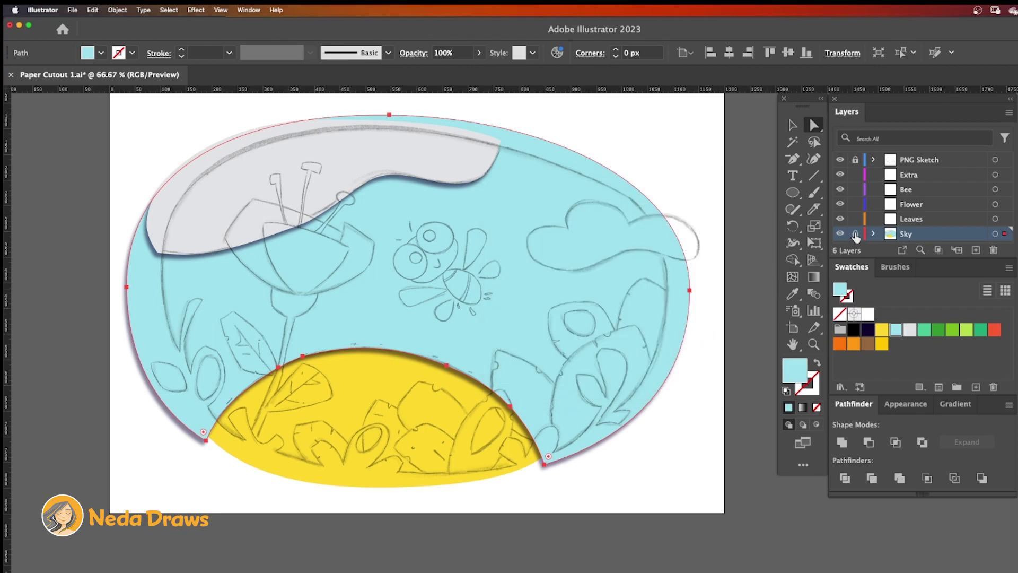
left_click(906, 219)
left_click(980, 329)
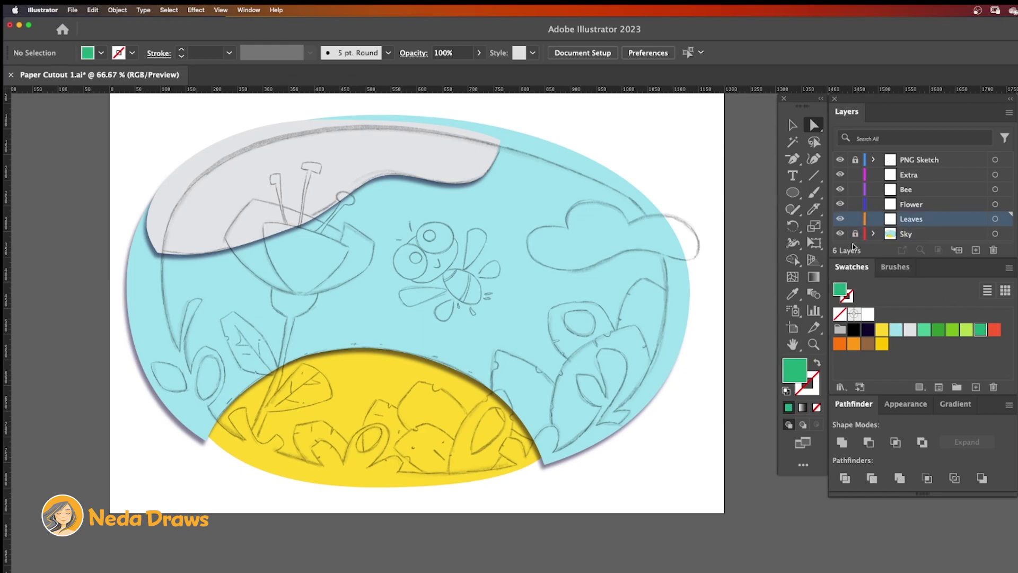
key("l")
left_click_drag(626, 290, 679, 363)
left_click_drag(556, 307, 619, 383)
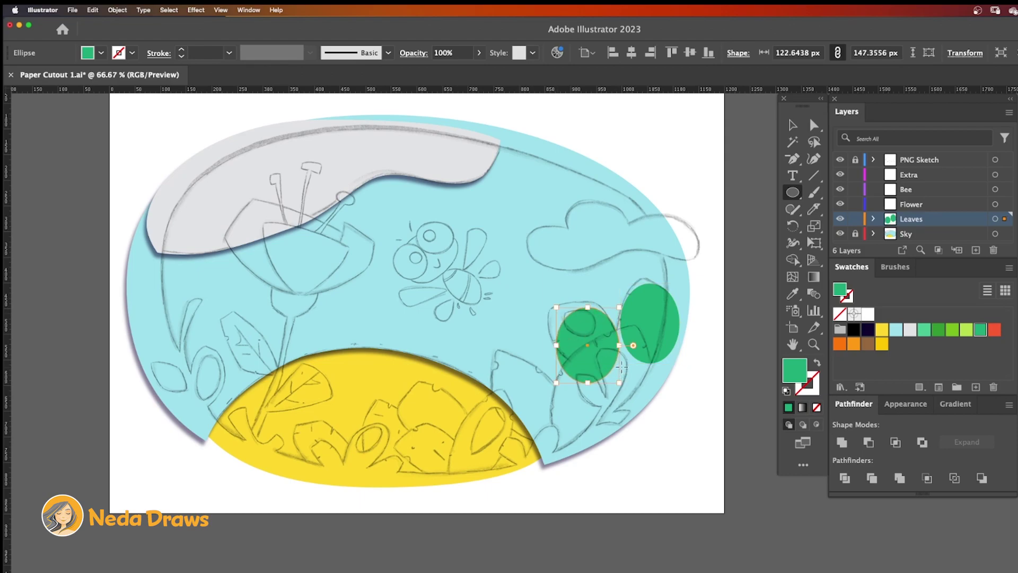
Reshape the left green ellipse's anchor points and handles to follow the sketched leaf with the round hole.
key("super+equal")
key("super+equal")
key("a")
left_click_drag(372, 196, 412, 196)
left_click_drag(313, 227, 311, 190)
left_click_drag(366, 335, 391, 348)
left_click_drag(391, 348, 344, 335)
left_click(313, 241)
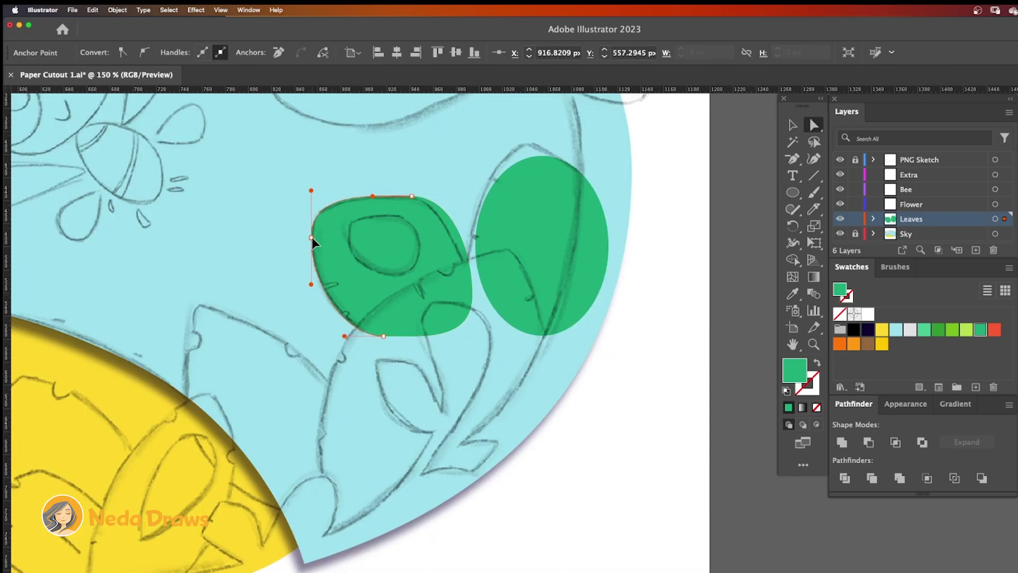
left_click_drag(313, 241, 309, 284)
left_click(449, 201)
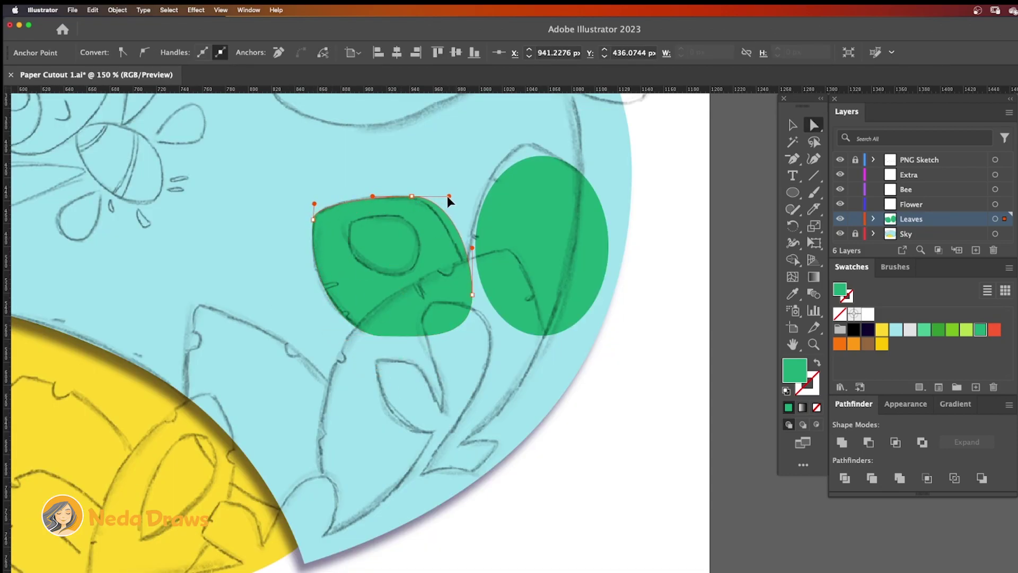
Move the right green ellipse's top and side anchor points to match the tall sketched leaf.
left_click_drag(541, 156, 527, 144)
left_click_drag(476, 245, 470, 257)
left_click_drag(608, 245, 606, 219)
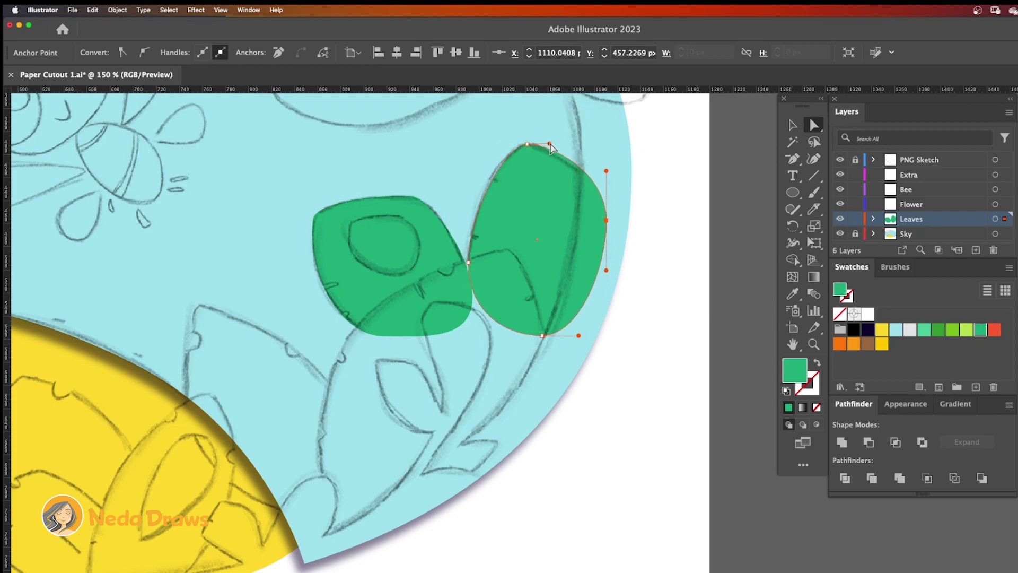
Erase the sketched round hole from the left green leaf with the Eraser tool.
left_click(445, 259)
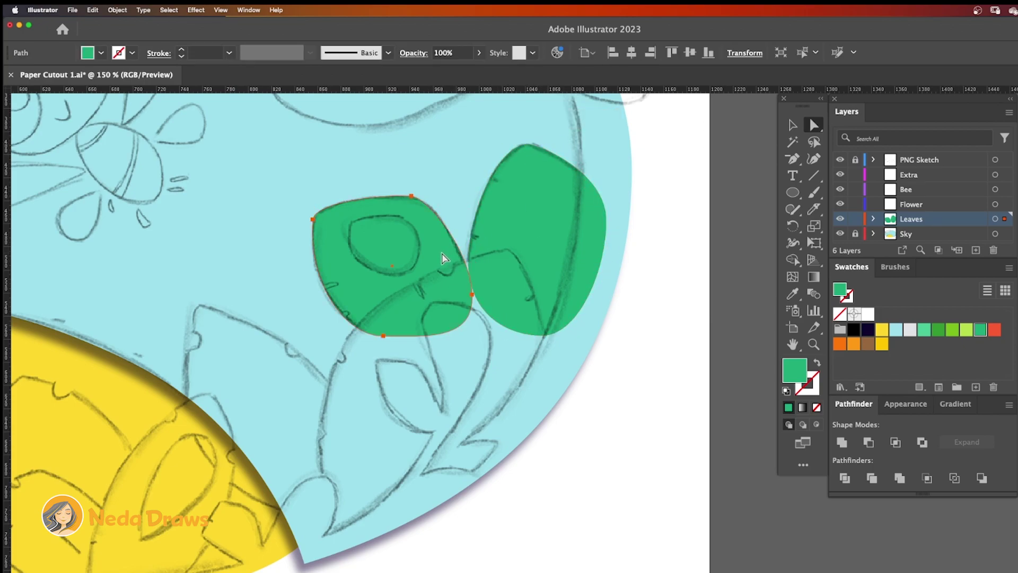
left_click_drag(814, 209, 869, 207)
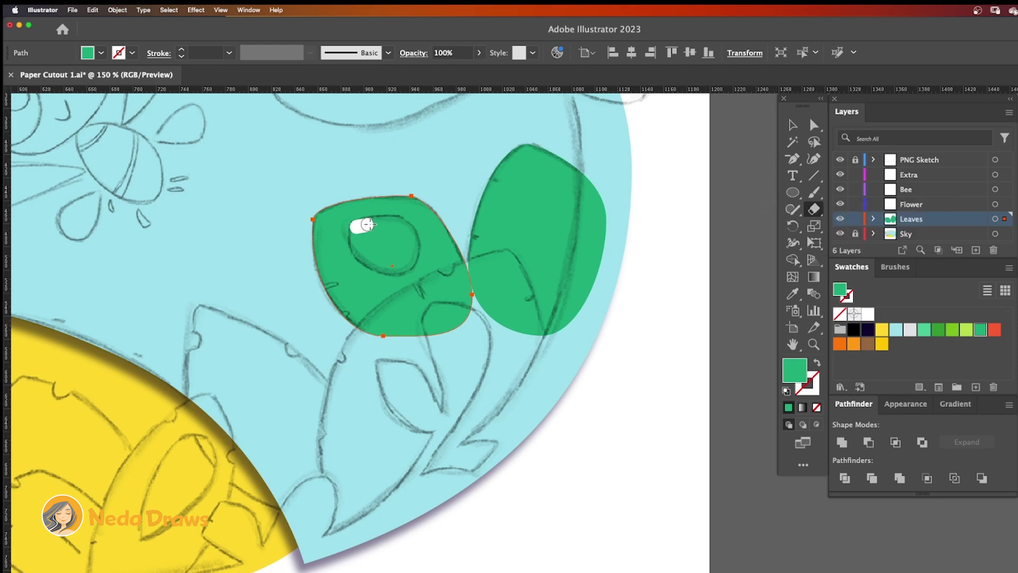
mouse_move(367, 225)
left_mouse_down()
mouse_move(399, 222)
mouse_move(413, 242)
mouse_move(401, 269)
mouse_move(356, 243)
mouse_move(400, 259)
left_mouse_up()
Draw two light green ellipses over the small sketched leaves on the yellow hill.
key("l")
key("super+1")
mouse_move(265, 315)
left_mouse_down()
mouse_move(329, 375)
mouse_move(323, 392)
mouse_move(335, 401)
left_mouse_up()
left_click_drag(167, 349, 241, 412)
Reshape the two light green ellipses with the Direct Selection tool to fit the sketched leaves on the hill.
left_click(814, 125)
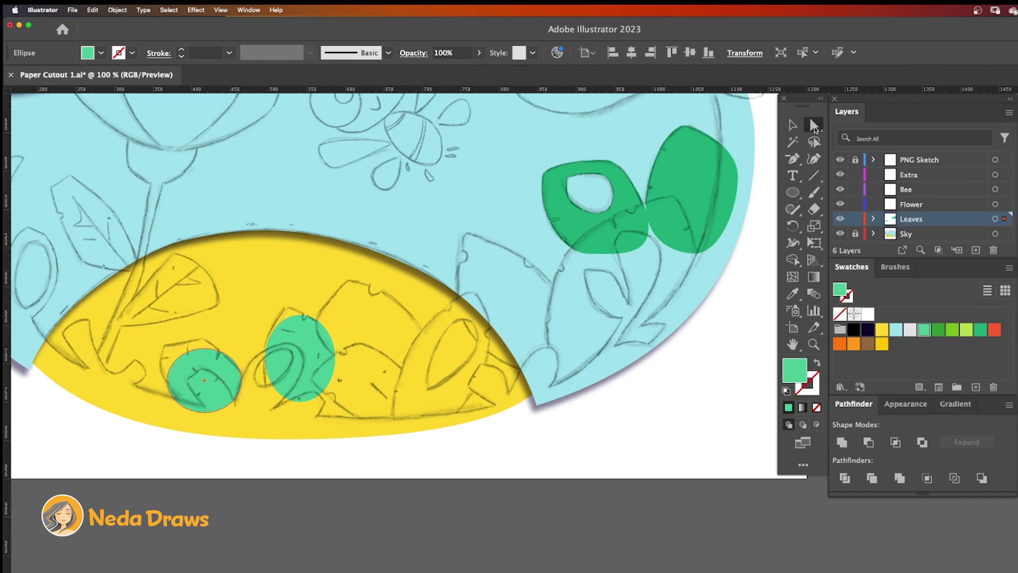
mouse_move(204, 350)
left_mouse_down()
mouse_move(163, 349)
mouse_move(159, 379)
mouse_move(200, 345)
mouse_move(211, 348)
left_mouse_up()
left_click_drag(300, 316, 262, 341)
left_click(265, 358)
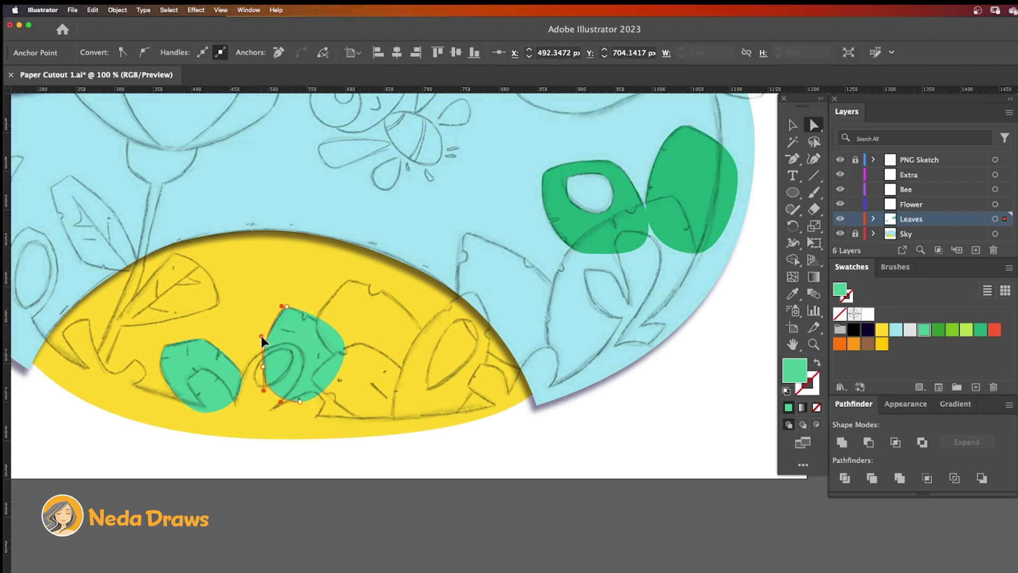
Select all four green leaf shapes and add a Multiply drop shadow with 80% opacity.
left_click(302, 347)
left_click(202, 365, "shift")
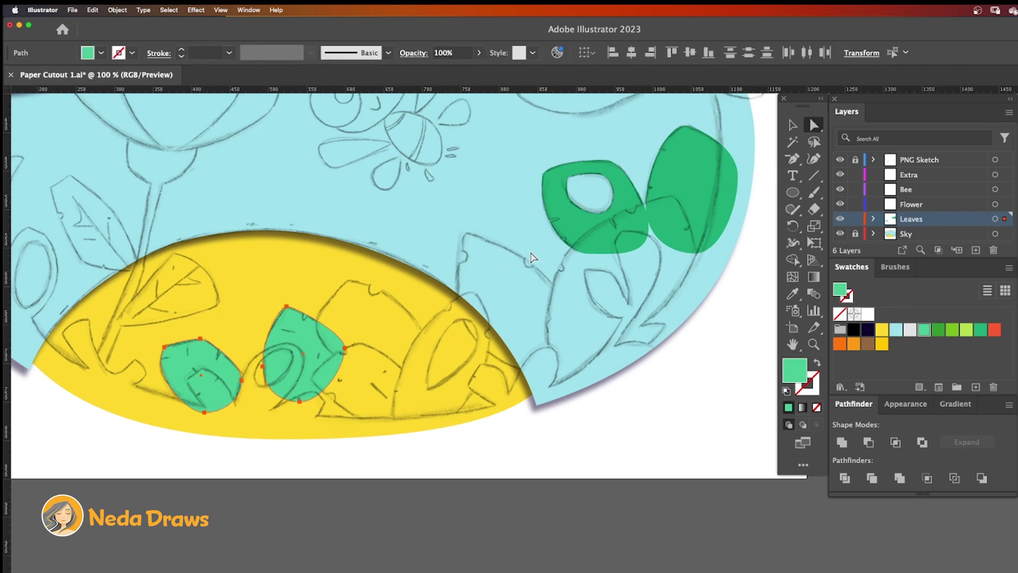
left_click(625, 205, "shift")
left_click(683, 182, "shift")
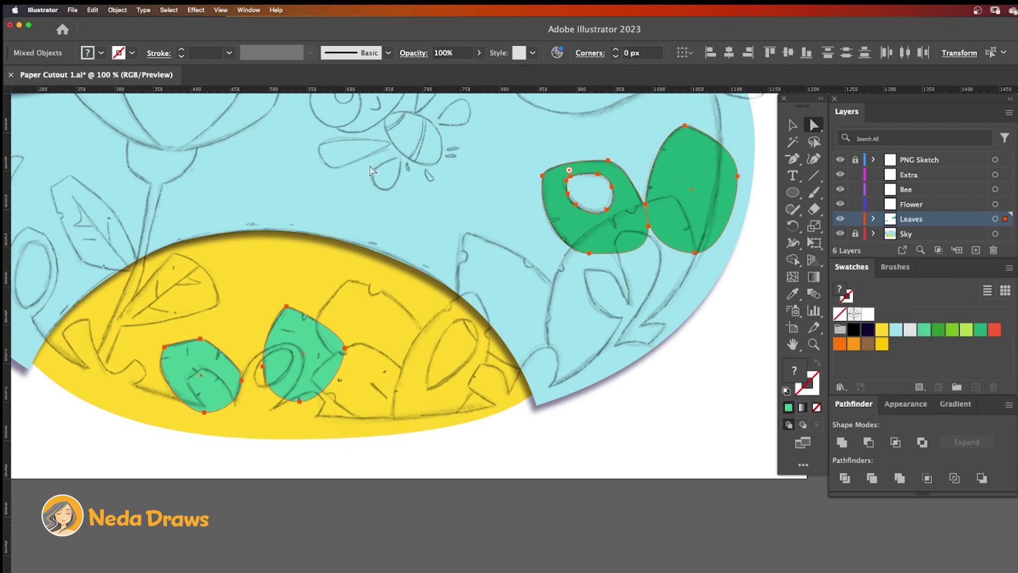
left_click(196, 10)
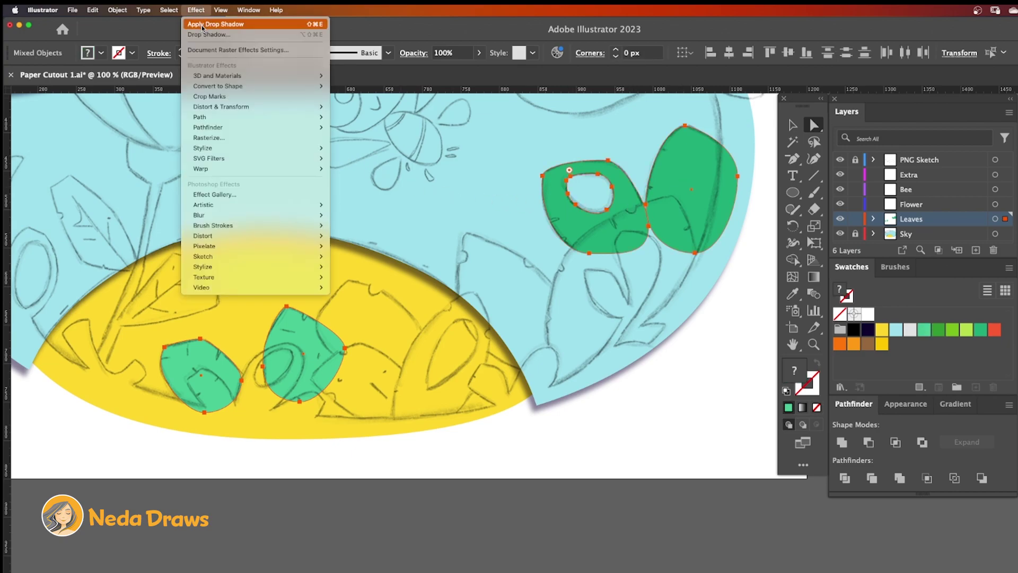
mouse_move(215, 148)
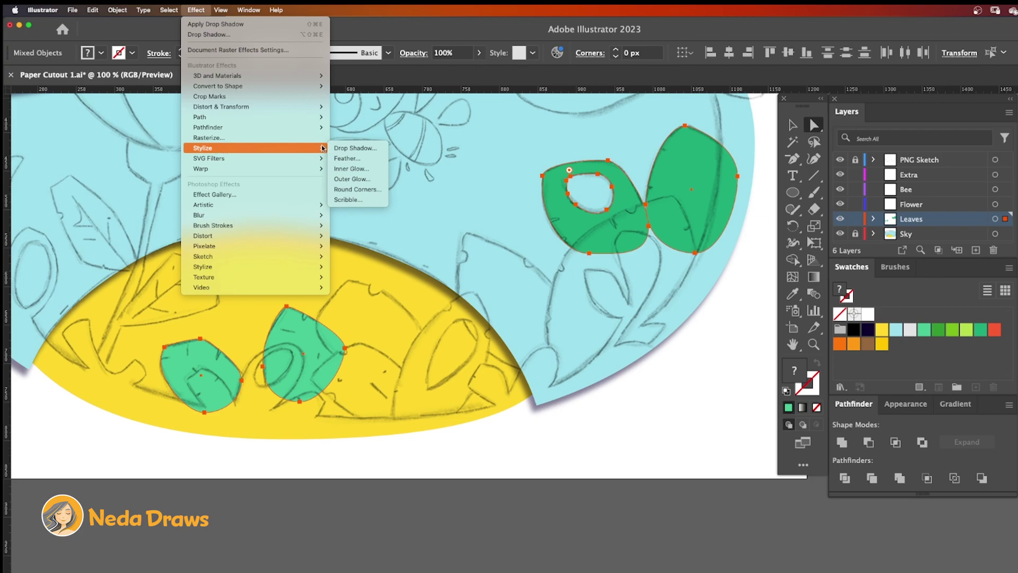
left_click(354, 148)
left_click(364, 154)
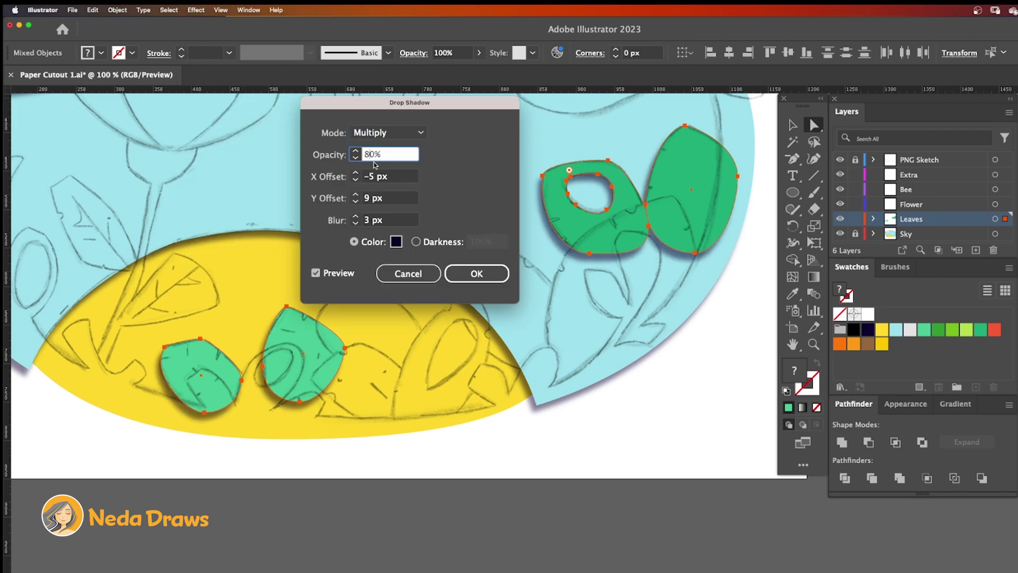
Set the X offset of the leaves' drop shadow to -12 px.
left_click(355, 174)
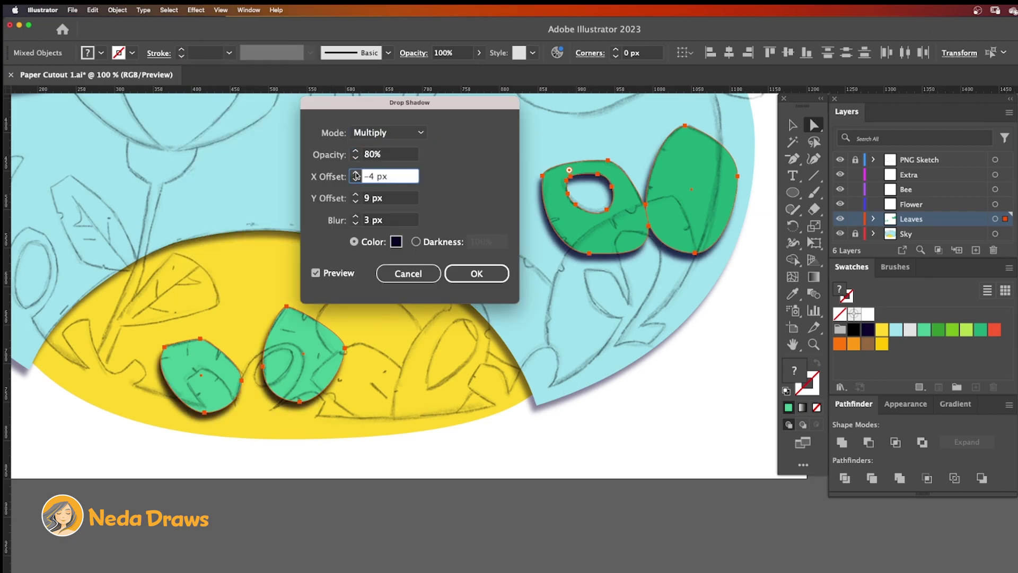
left_click(356, 174)
left_click(356, 174)
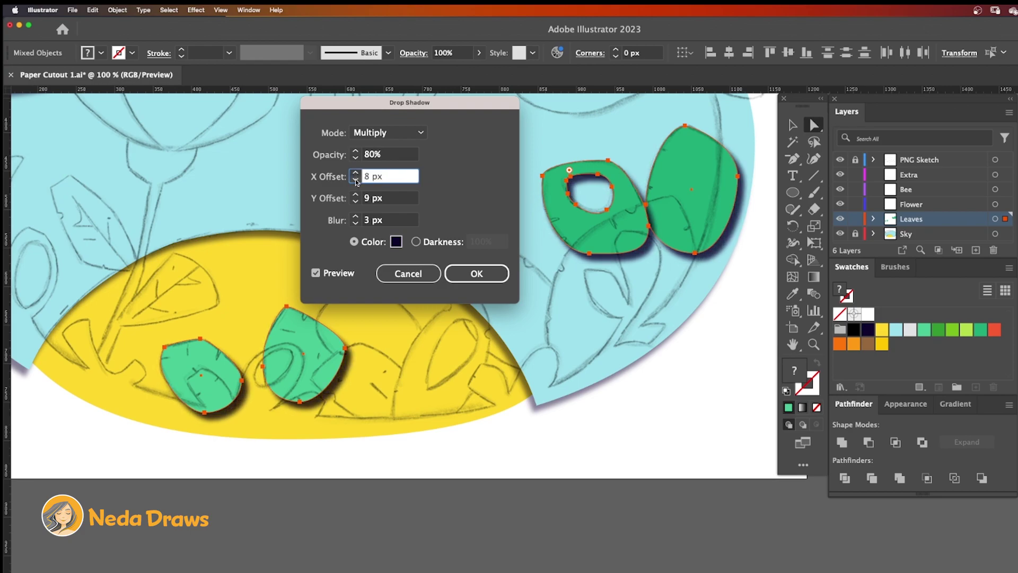
left_click(355, 180)
left_click(356, 180)
left_click(356, 180)
left_click(356, 180)
left_click(357, 182)
left_click(356, 182)
left_click(357, 181)
left_click(356, 182)
left_click(357, 181)
left_click(356, 182)
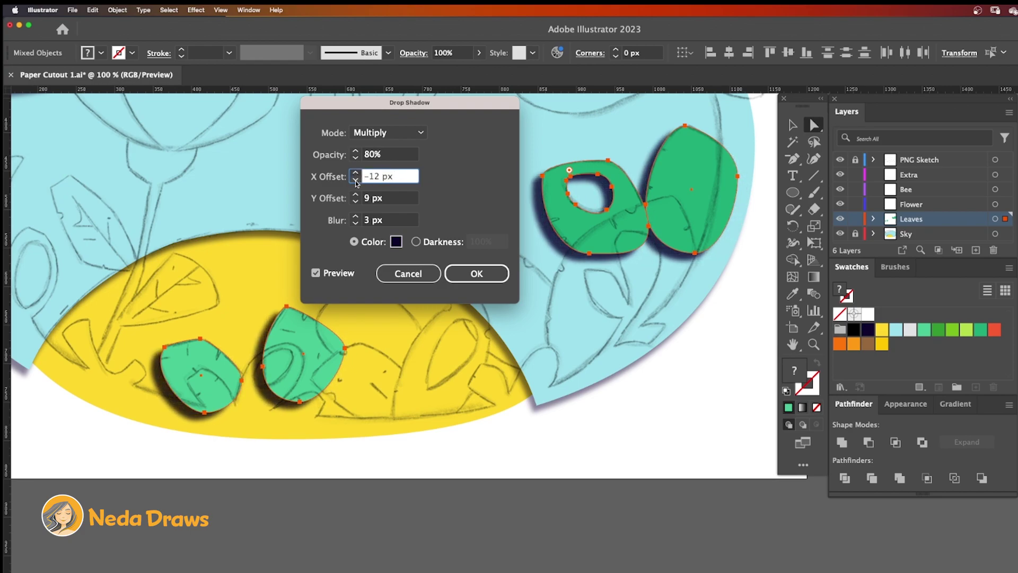
Set the shadow's Y offset to 11 px and blur to 6 px, and apply it to the four leaves.
left_click(356, 195)
left_click(356, 194)
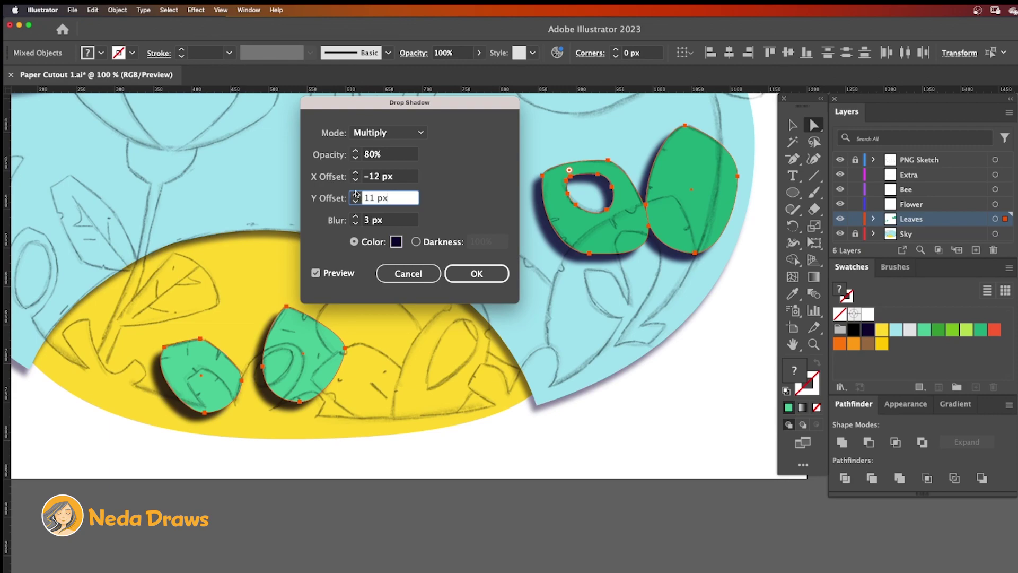
left_click(356, 217)
left_click(356, 216)
left_click(355, 217)
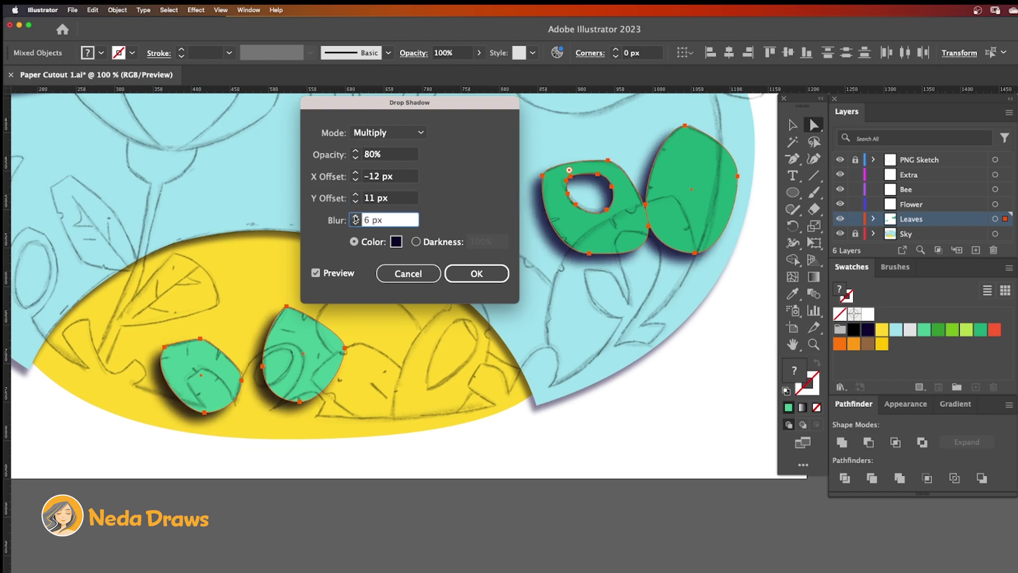
left_click(477, 273)
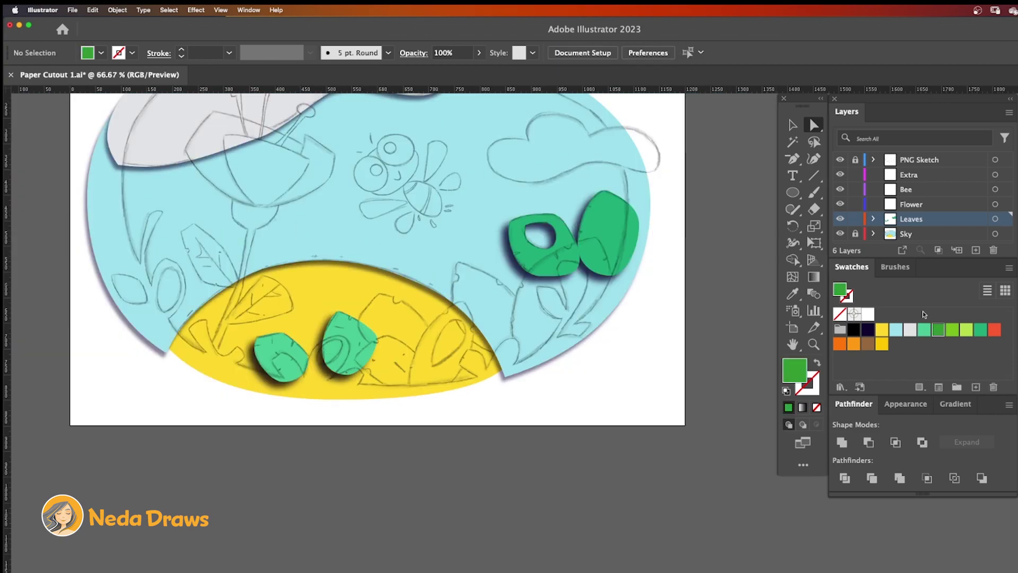
Draw two dark green ellipses over the sketched leaves on the hill's right half and reshape their anchors to match.
key("l")
left_click_drag(362, 299, 424, 359)
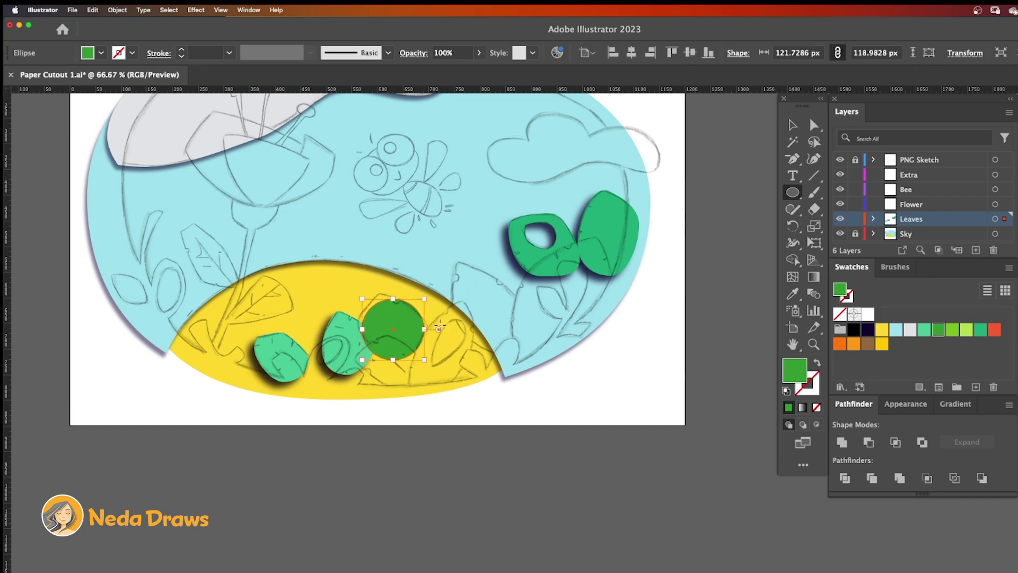
left_click_drag(434, 321, 512, 381)
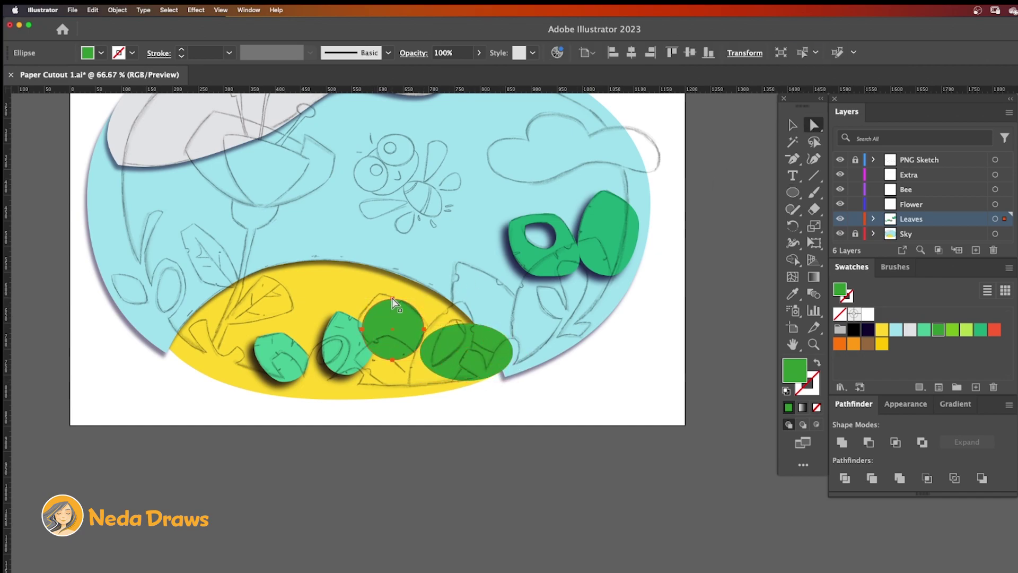
key("a")
left_click_drag(393, 298, 357, 325)
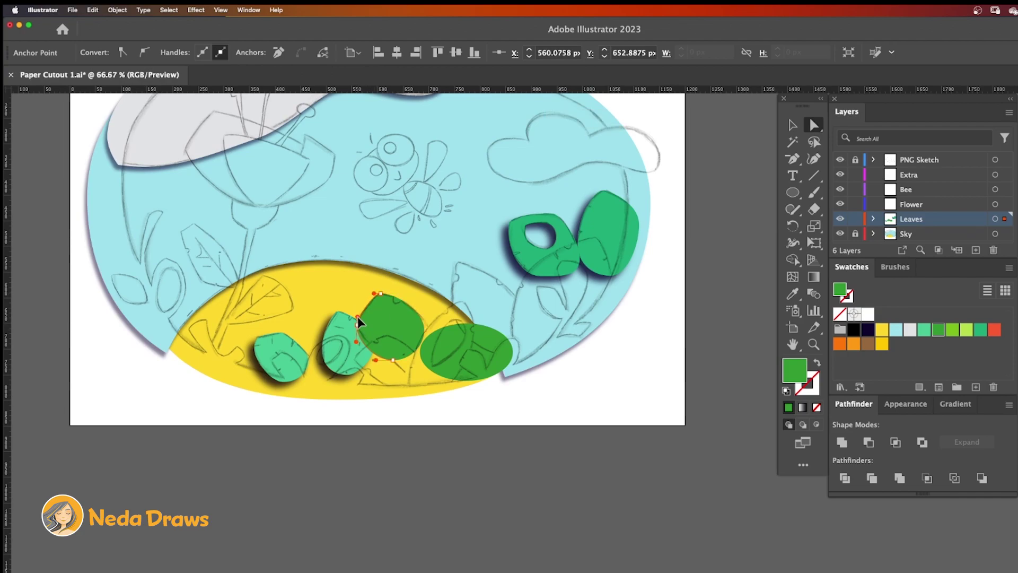
left_click_drag(393, 360, 465, 341)
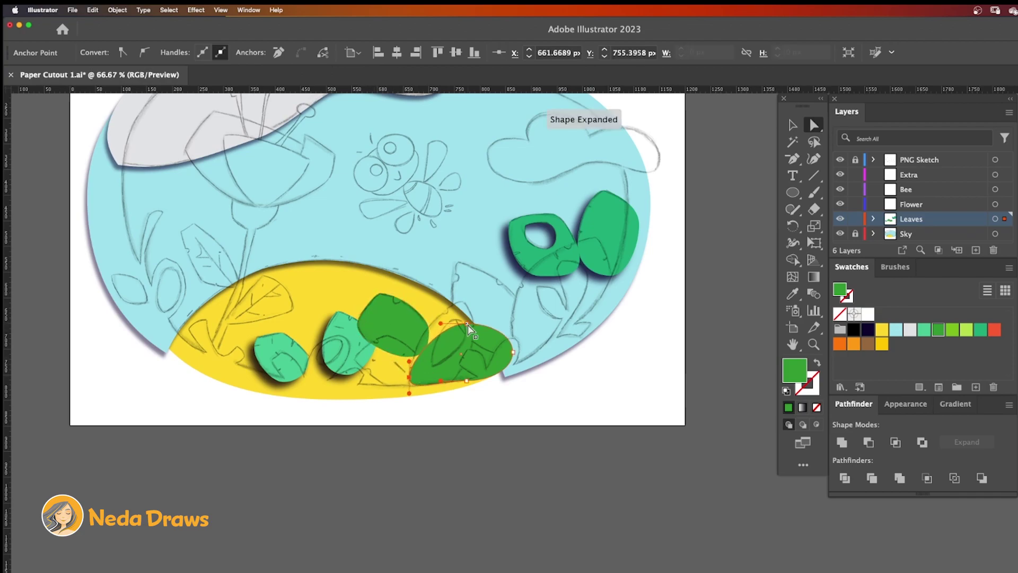
Erase a small notch from the top edge of the upper dark green leaf.
key("super+equal")
key("super+equal")
key("shift+e")
left_click_drag(338, 210, 354, 217)
left_click(814, 125)
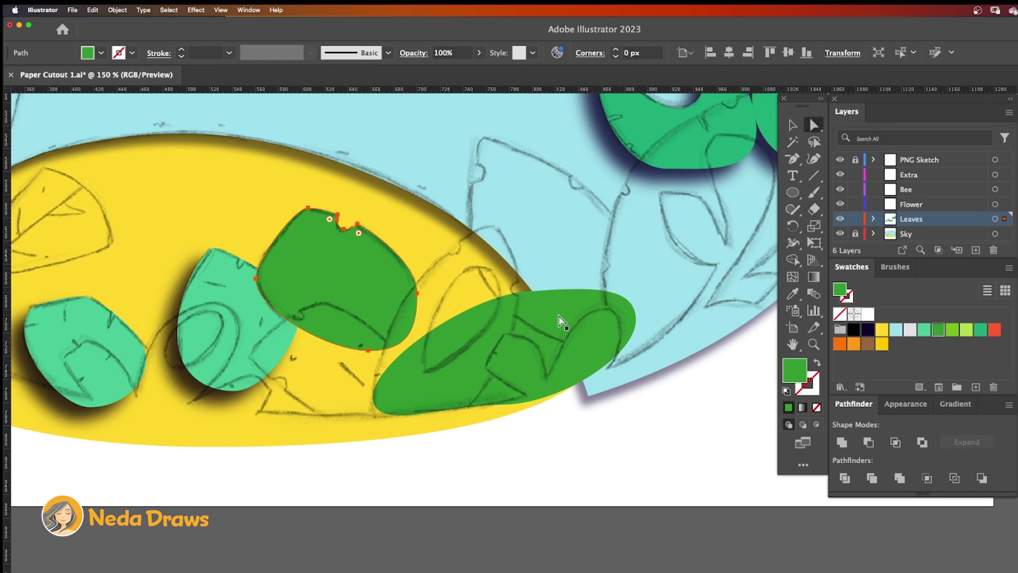
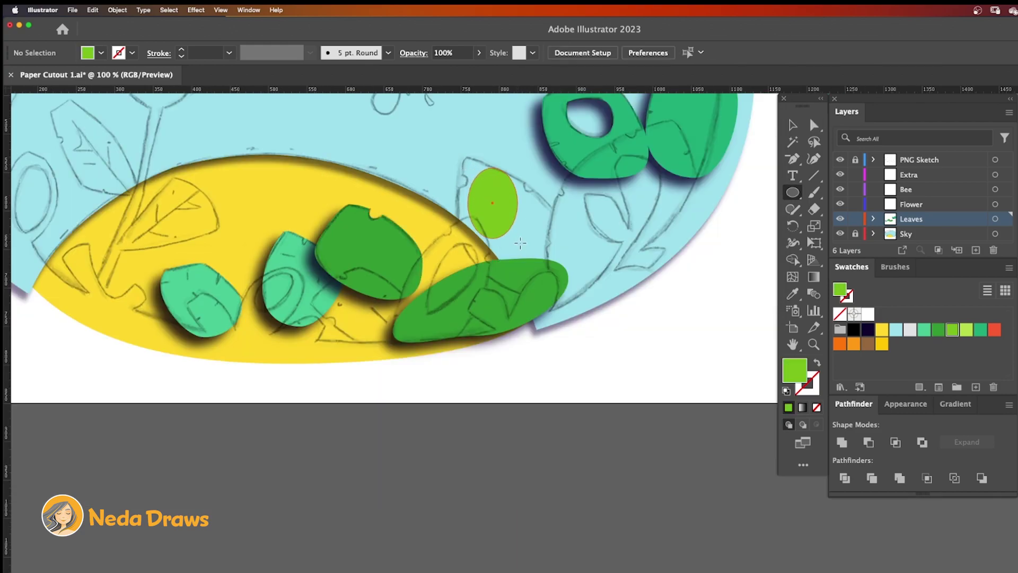
Draw a lime green ellipse over the sketched leaf below the dark green one, reshape it, and erase a notch from its lower-left edge.
left_click_drag(340, 277, 411, 349)
left_click(813, 126)
left_click_drag(376, 276, 358, 269)
left_click_drag(340, 312, 312, 301)
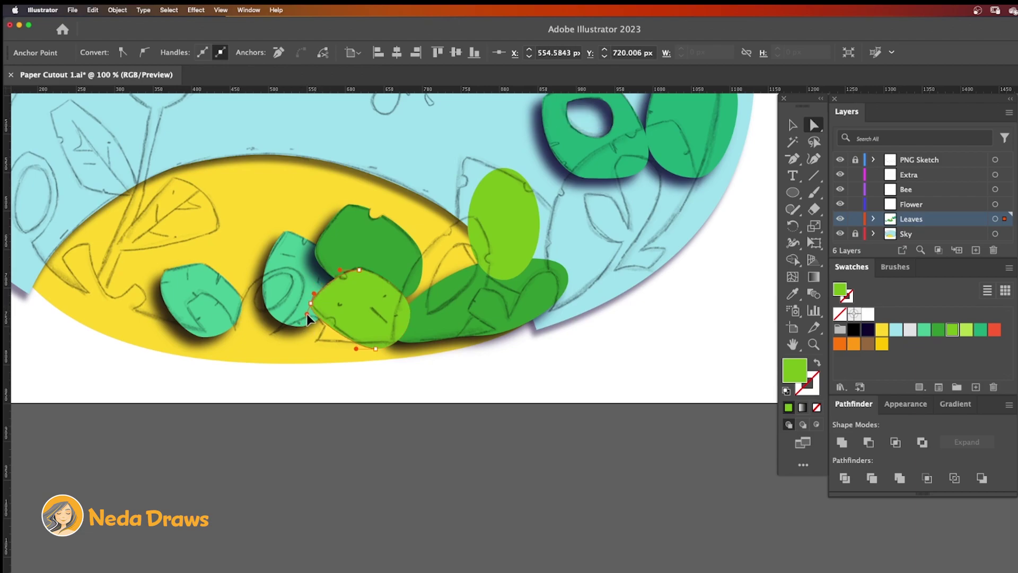
left_click(359, 270)
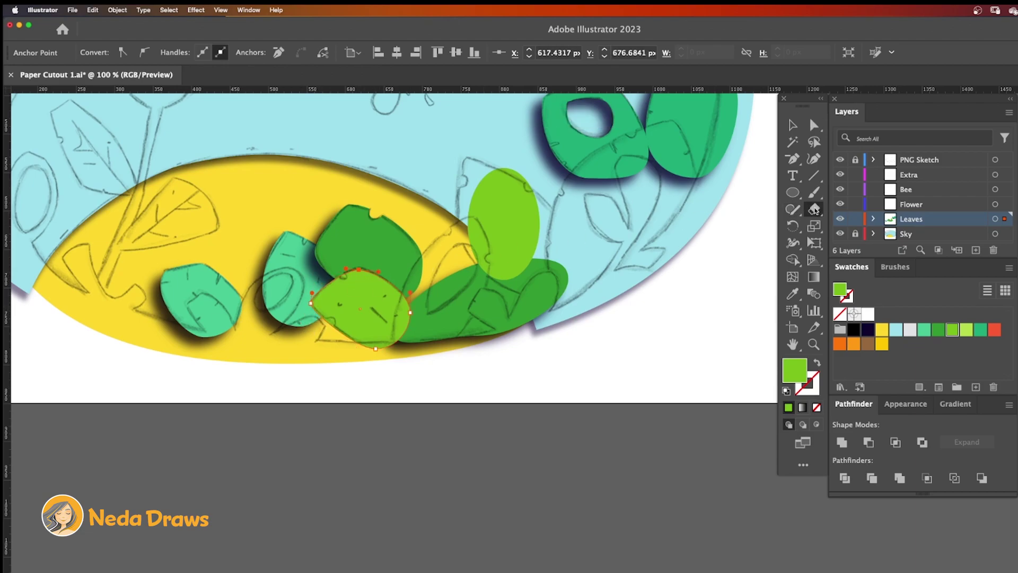
left_click(327, 323)
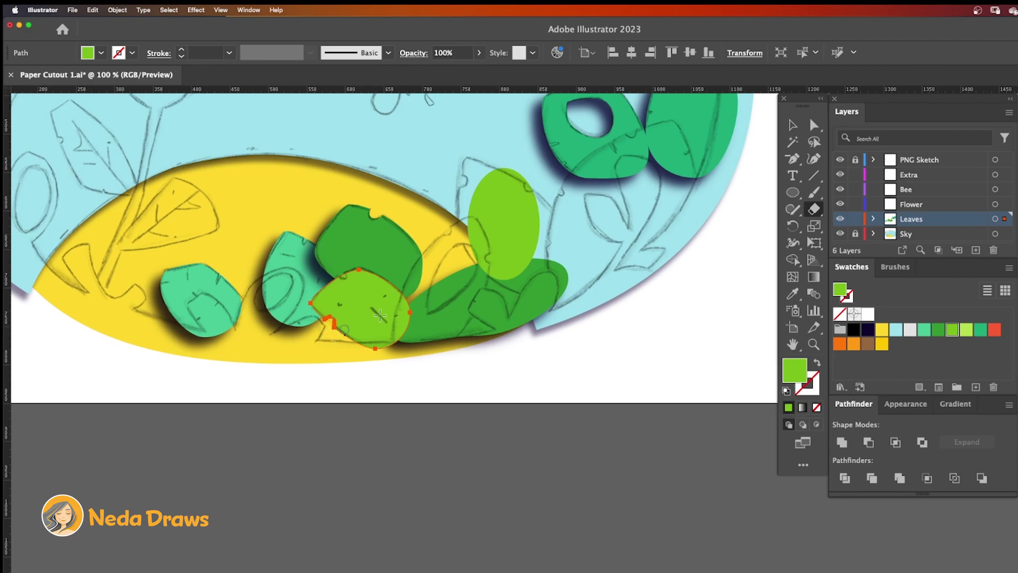
Reshape the tall lime green ellipse into the pointed sketched leaf and erase small notches along its upper edges.
left_click(503, 168)
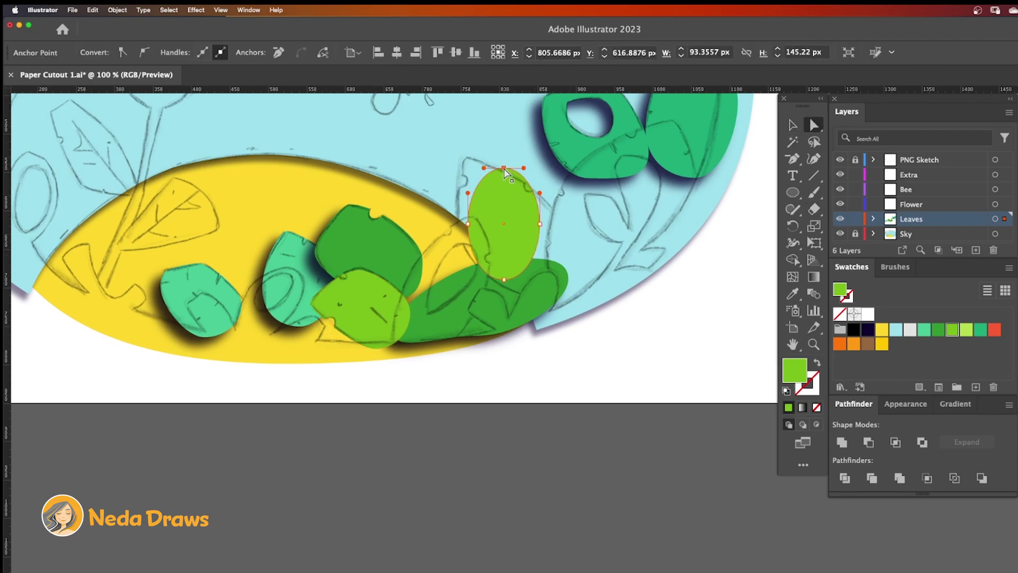
left_click_drag(470, 157, 466, 157)
left_click_drag(798, 161, 875, 211)
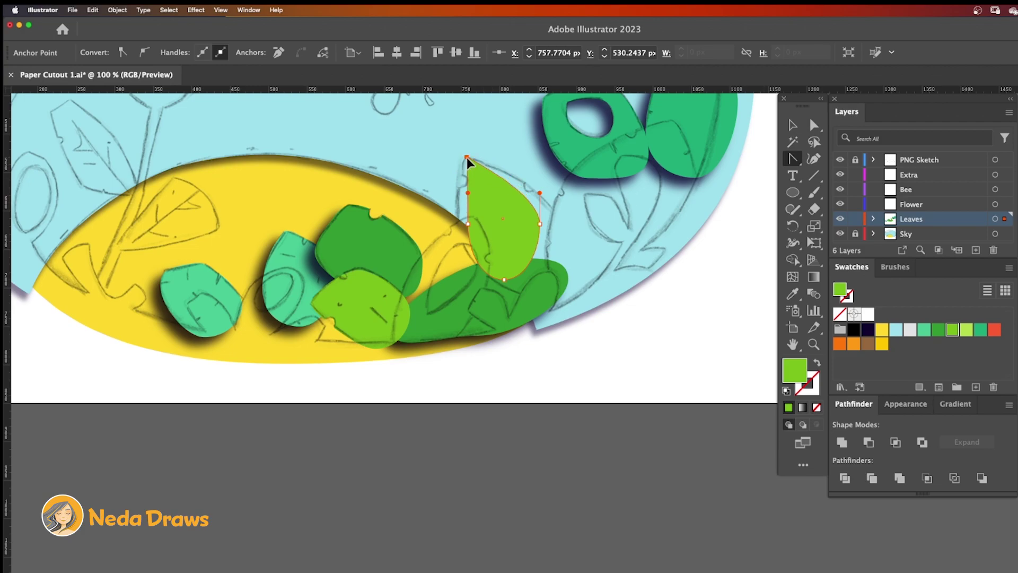
key("a")
left_click_drag(467, 223, 455, 216)
left_click_drag(540, 223, 558, 222)
left_click_drag(553, 184, 533, 187)
left_click(814, 209)
key("a")
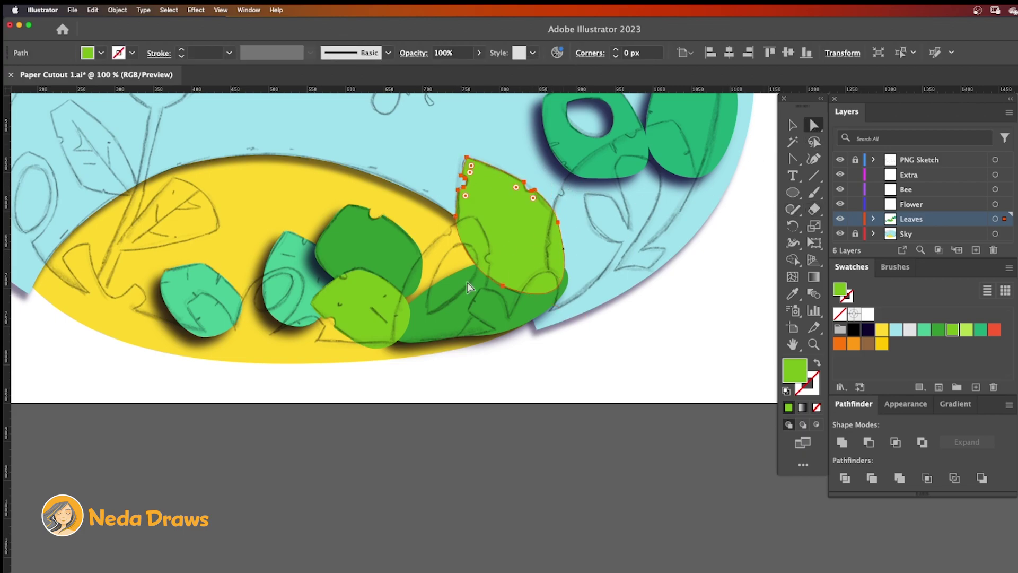
Apply a Multiply drop shadow to both lime green leaves with 80% opacity, -12 px X offset, 11 px Y offset and 6 px blur.
left_click(365, 303, "shift")
left_click(199, 11)
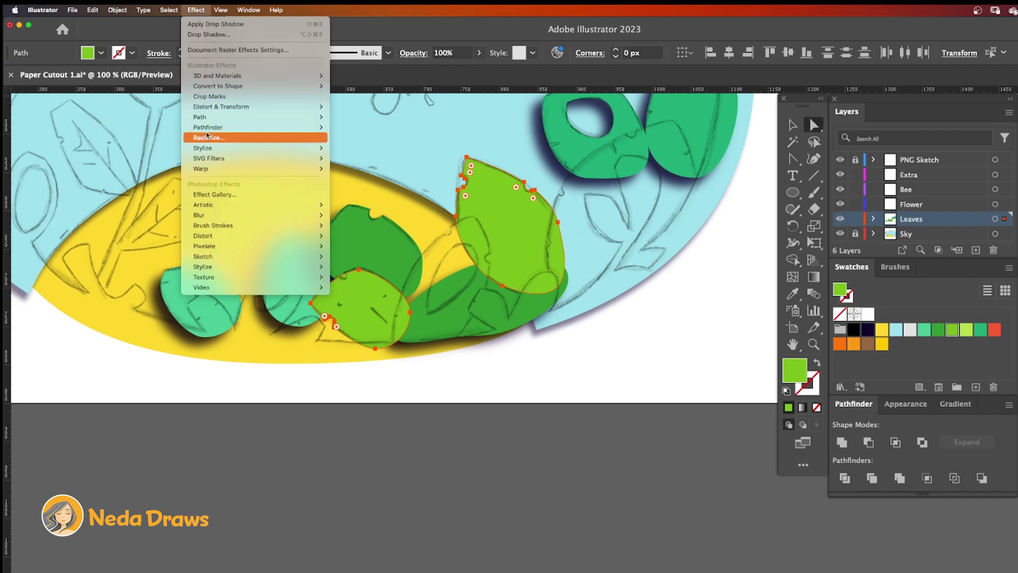
mouse_move(230, 149)
left_click(350, 149)
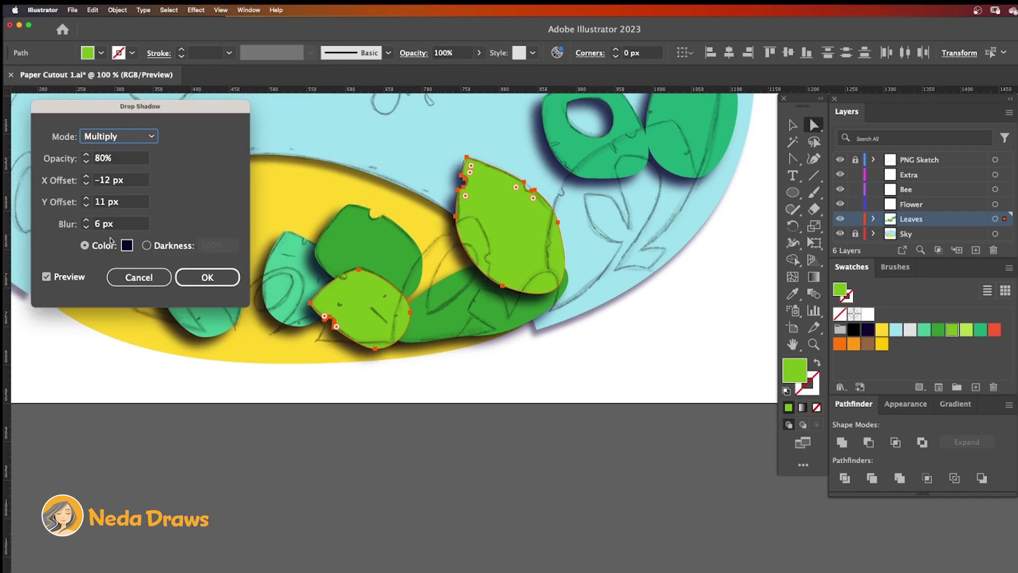
left_click(207, 277)
key("shift+super+a")
Draw a pale yellow-green ellipse between the two lime green leaves and reshape it to the slanted sketched leaf.
left_click(966, 329)
mouse_move(429, 244)
left_mouse_down()
mouse_move(472, 342)
mouse_move(482, 339)
left_mouse_up()
key("a")
left_click(456, 242)
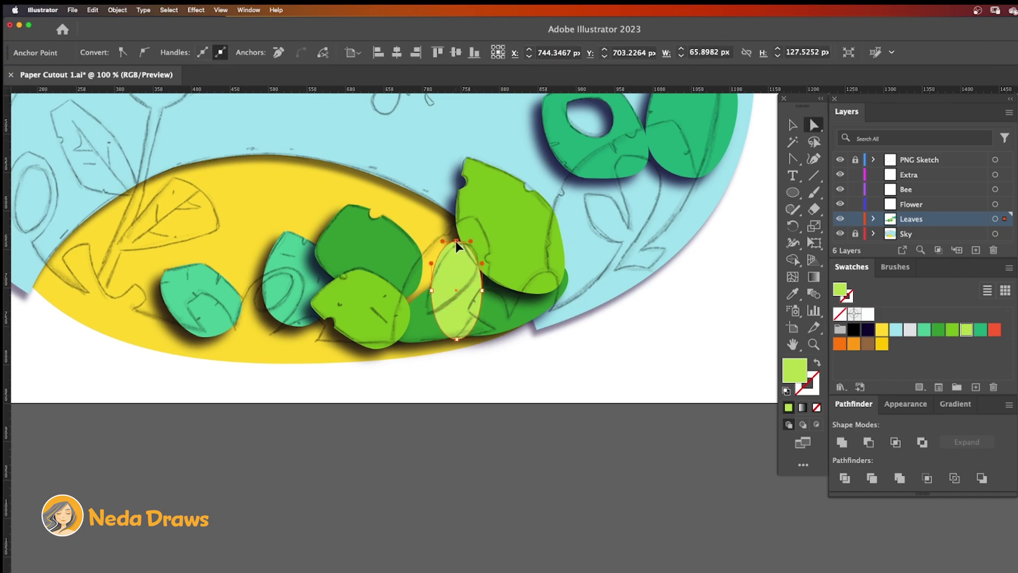
left_click_drag(457, 245, 471, 218)
left_click_drag(432, 287, 408, 285)
left_click_drag(418, 325, 381, 373)
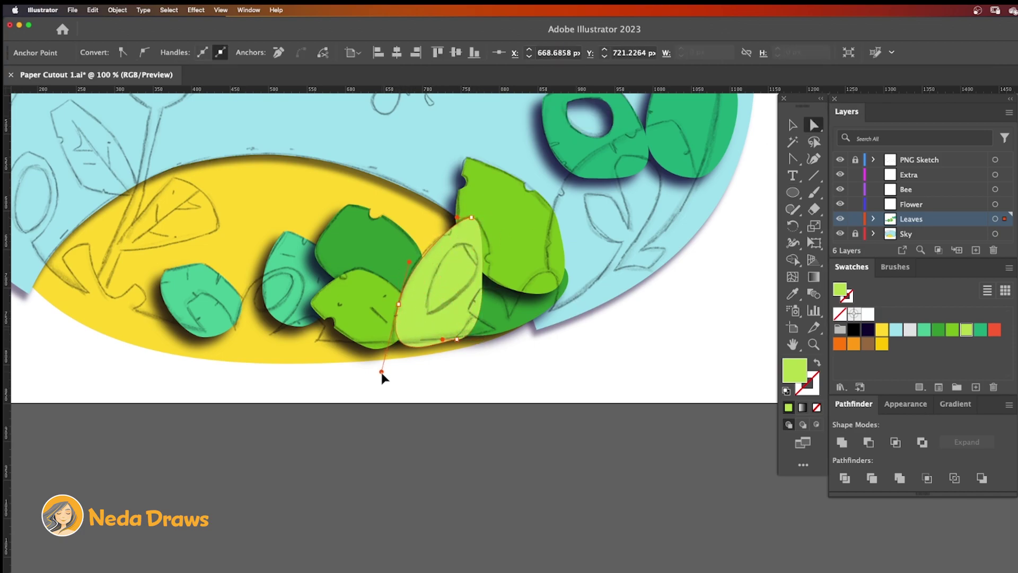
left_click_drag(481, 290, 491, 259)
Erase edge notches and the sketched inner opening from the pale yellow-green leaf, and refine the opening's pointed lower end.
key("super+equal")
left_click(815, 208)
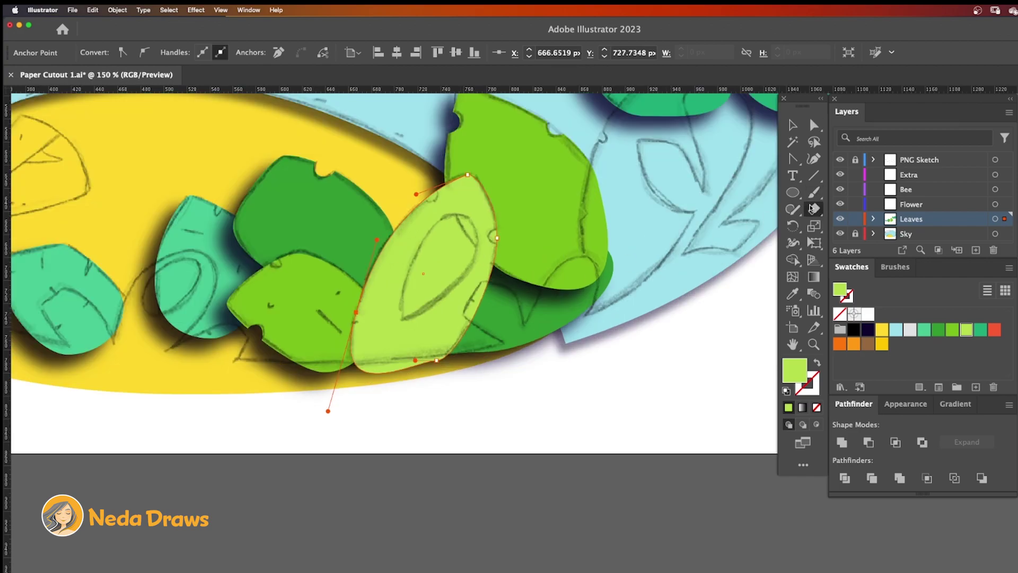
left_click(430, 194)
mouse_move(408, 318)
left_mouse_down()
mouse_move(430, 239)
mouse_move(464, 223)
mouse_move(459, 268)
mouse_move(416, 313)
left_mouse_up()
key("a")
left_click(443, 272)
left_click(401, 316)
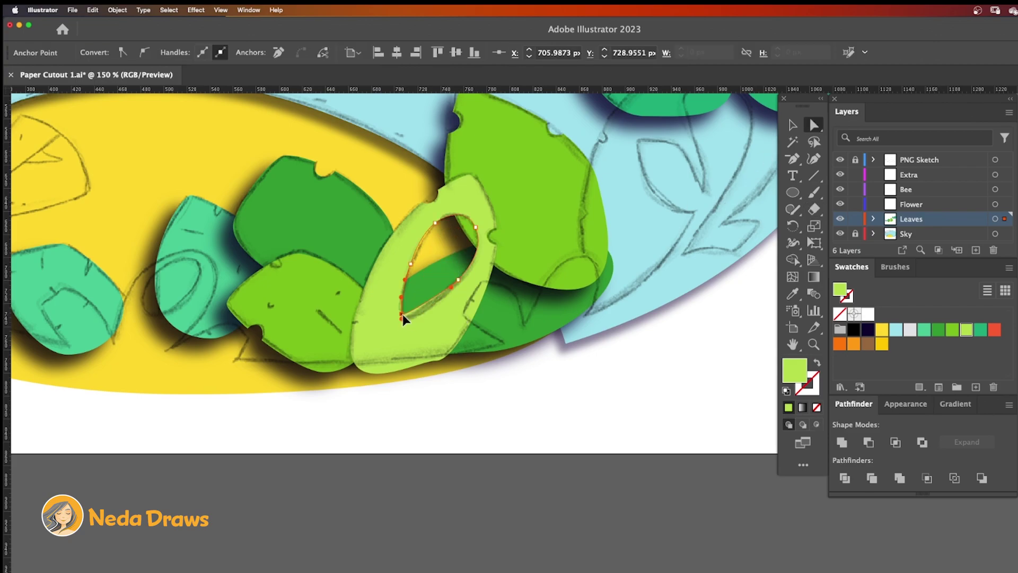
Draw a lime green ellipse over the large sketched leaf at the scene's right side and reshape it to the outline.
key("super+minus")
key("super+minus")
key("l")
mouse_move(479, 236)
left_mouse_down()
mouse_move(545, 302)
mouse_move(520, 329)
left_mouse_up()
key("a")
left_click_drag(485, 255, 535, 208)
left_click_drag(520, 255, 520, 272)
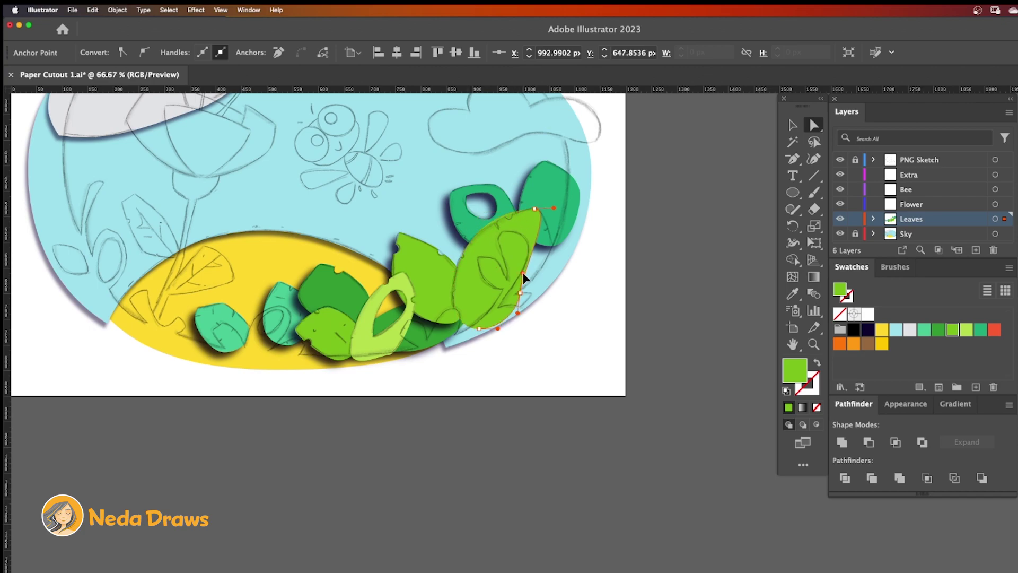
Adjust the right end of the long dark green leaf and erase small notches from the large lime green leaf's edge.
left_click(466, 317)
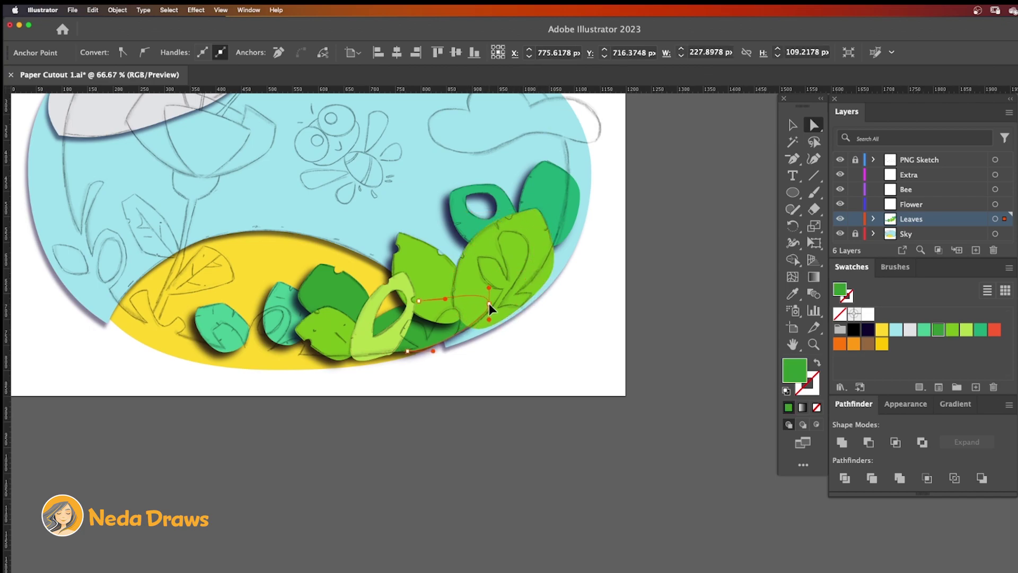
left_click(537, 238)
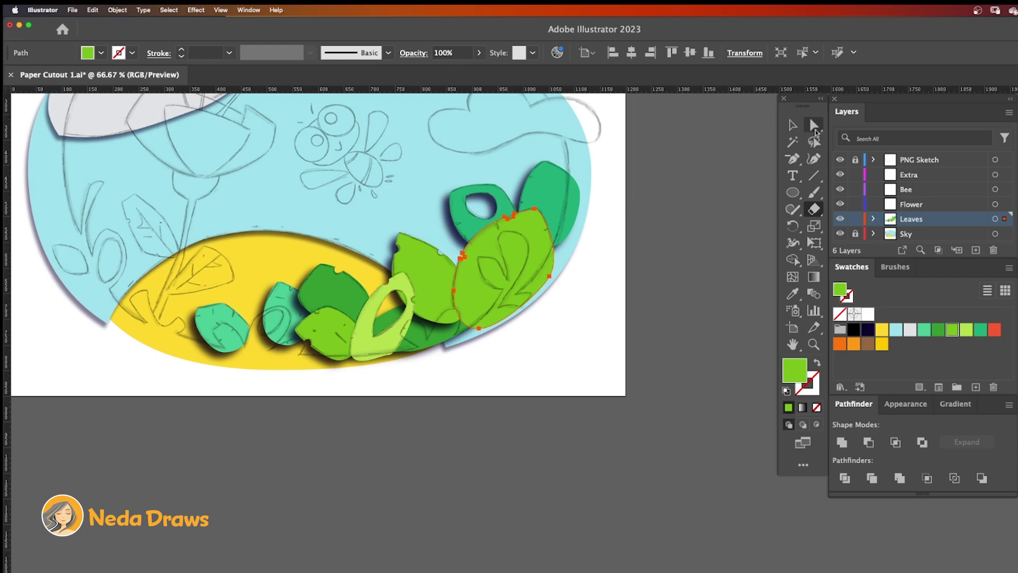
left_click(814, 132)
Add a drop shadow to the large lime green leaf and the pale leaf with the opening.
left_click(366, 332, "shift")
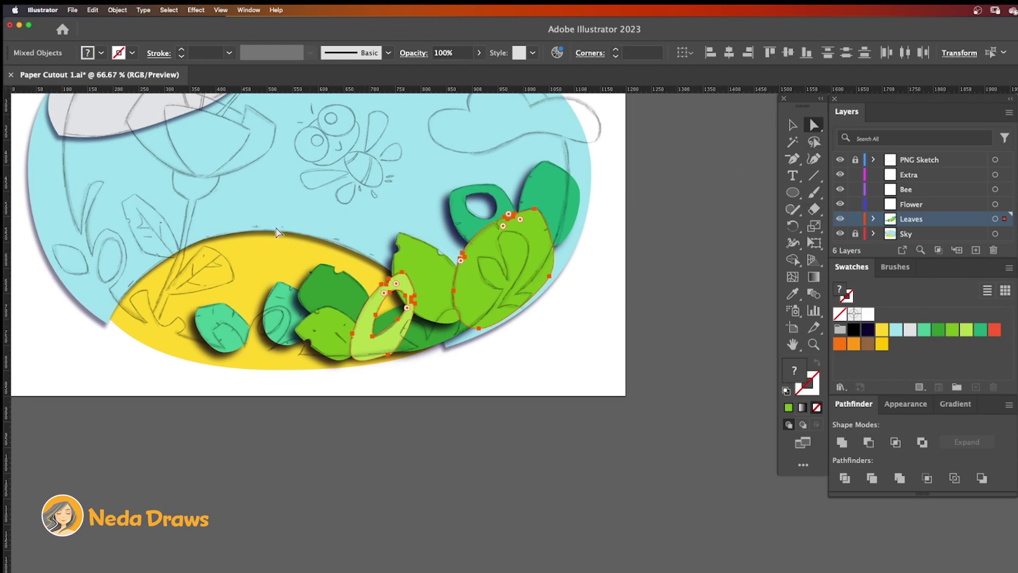
left_click(196, 10)
mouse_move(209, 148)
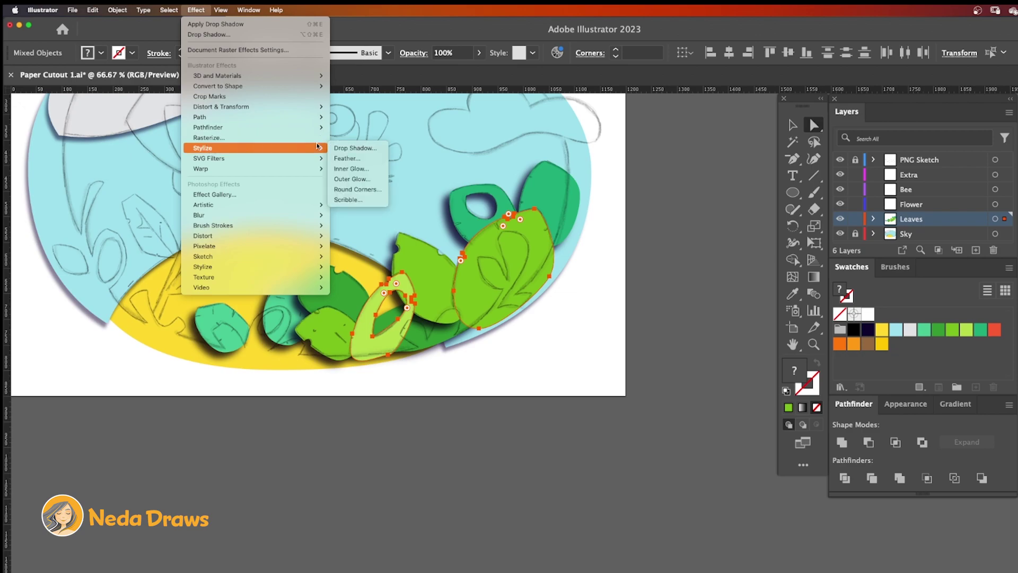
left_click(354, 148)
left_click(204, 276)
key("super+shift+a")
On the Flower layer, draw a green ellipse about 60 × 142 px, then rotate and fit it over the leaf left of the stem.
scroll(687, 322, "left", 5)
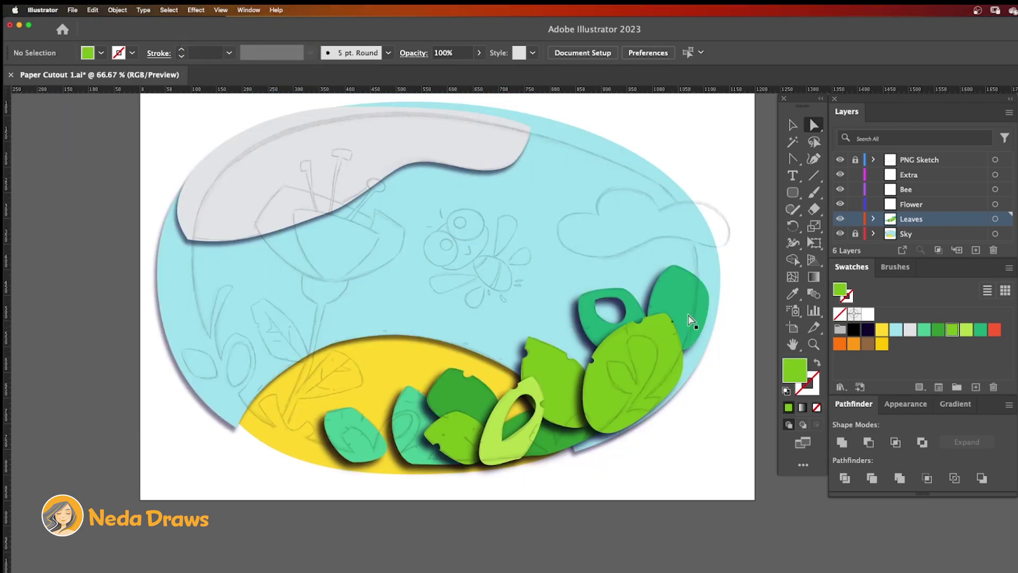
left_click(912, 207)
key("super+equal")
key("super+equal")
left_click_drag(792, 192, 858, 226)
left_click(934, 333)
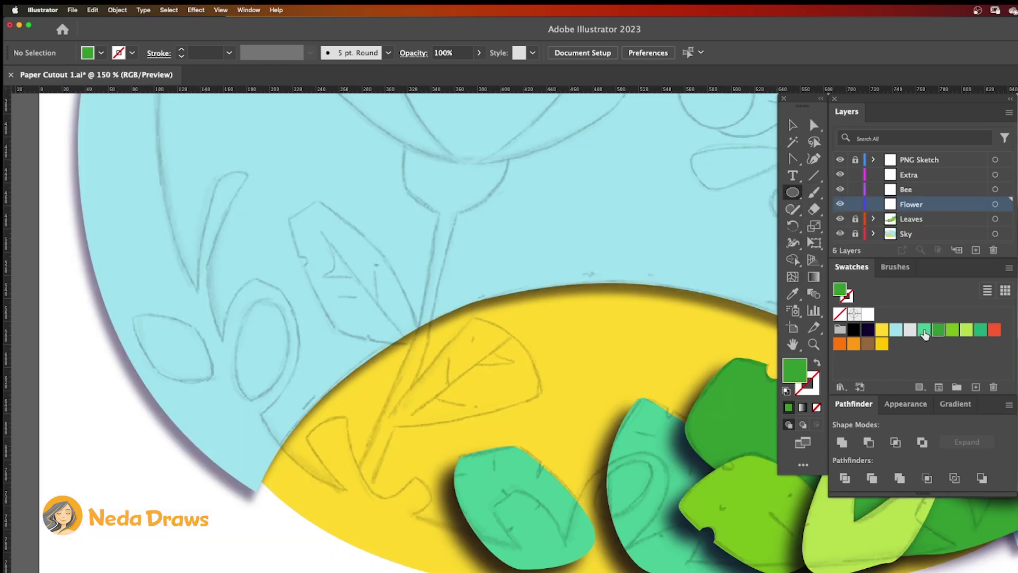
left_click_drag(311, 205, 379, 353)
left_click_drag(381, 202, 326, 204)
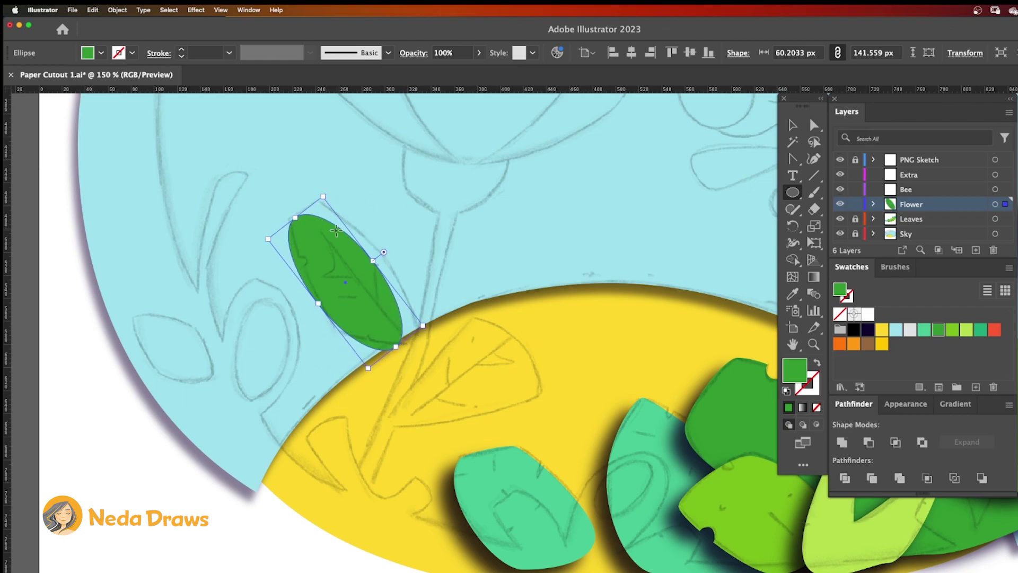
left_click_drag(339, 244, 340, 232)
left_click_drag(395, 334, 421, 351)
key("super+shift+a")
Draw a brown circle over the flower's sketched base and a thin, tilted brown ellipse along its upper stem.
left_click(868, 344)
left_click_drag(426, 168, 502, 214)
mouse_move(432, 218)
left_mouse_down()
mouse_move(454, 244)
mouse_move(455, 342)
mouse_move(473, 225)
left_mouse_up()
left_click_drag(461, 260, 455, 255)
key("super+shift+a")
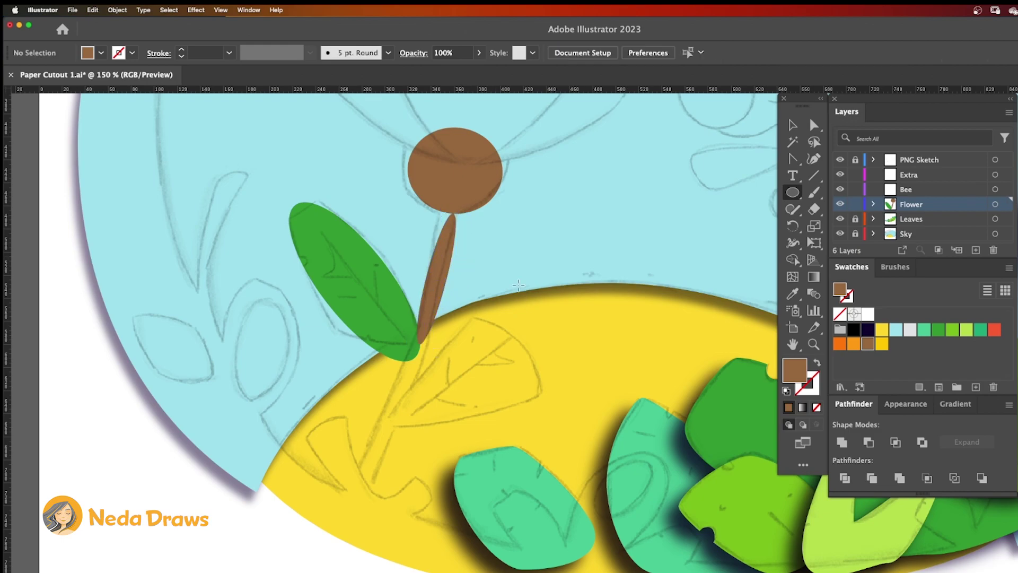
Draw a lime green ellipse about 60 × 126 px over the sketched leaf right of the stem and rotate it to about 305°.
left_click(952, 330)
left_click_drag(458, 297, 527, 436)
left_click_drag(530, 295, 602, 357)
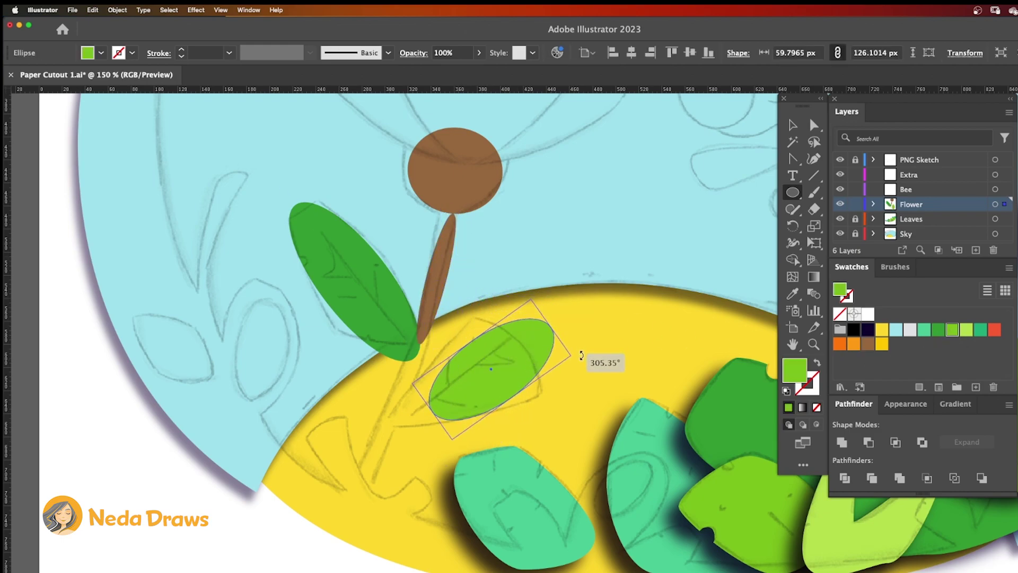
Reshape the brown circle into the cup-shaped flower base with a flattened top.
key("super+equal")
key("a")
left_click_drag(455, 127, 447, 144)
left_click_drag(502, 170, 513, 142)
left_click(368, 180)
Reshape the thin brown ellipse into a long curved stem running from the flower base to the sketched stem's lower end.
left_click_drag(440, 220, 434, 168)
left_click_drag(432, 312, 425, 306)
left_click_drag(437, 257, 467, 152)
left_click(396, 362)
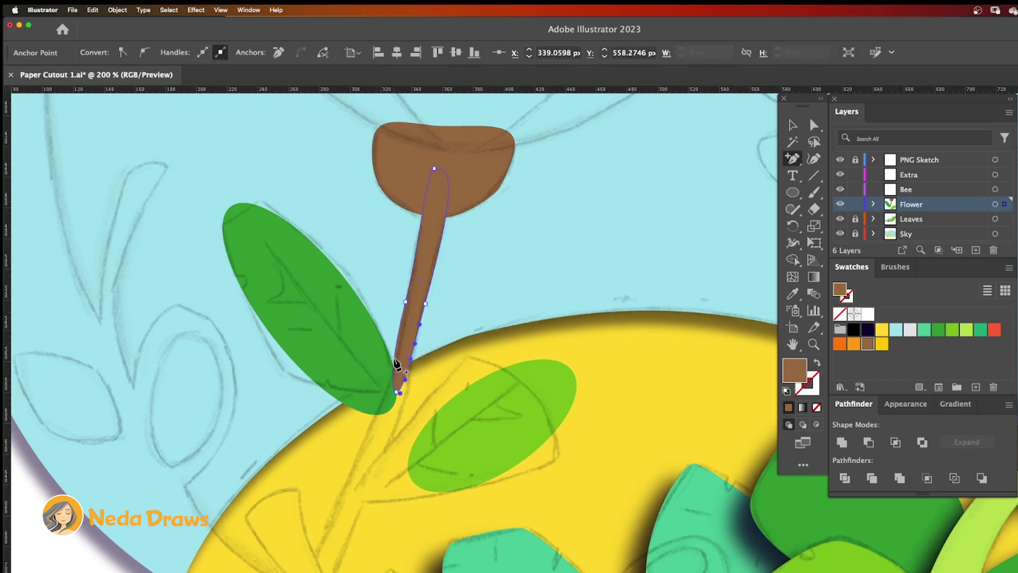
key("a")
left_click(396, 391)
scroll(398, 391, "down", 5)
left_click_drag(408, 247, 343, 442)
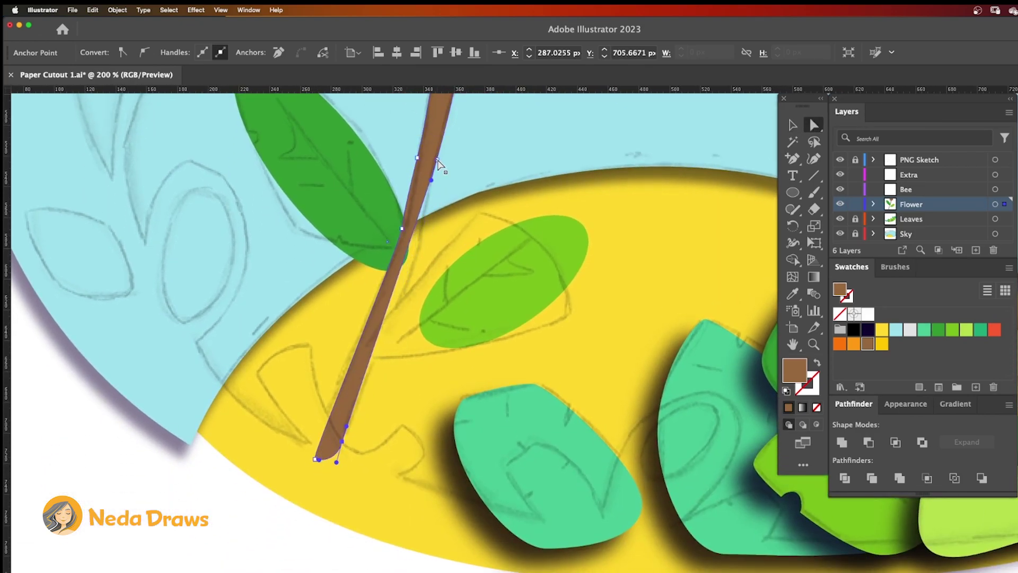
left_click(307, 455)
Unite the brown stem and the cup-shaped flower base into one shape.
scroll(307, 455, "up", 4)
left_click(469, 155, "shift")
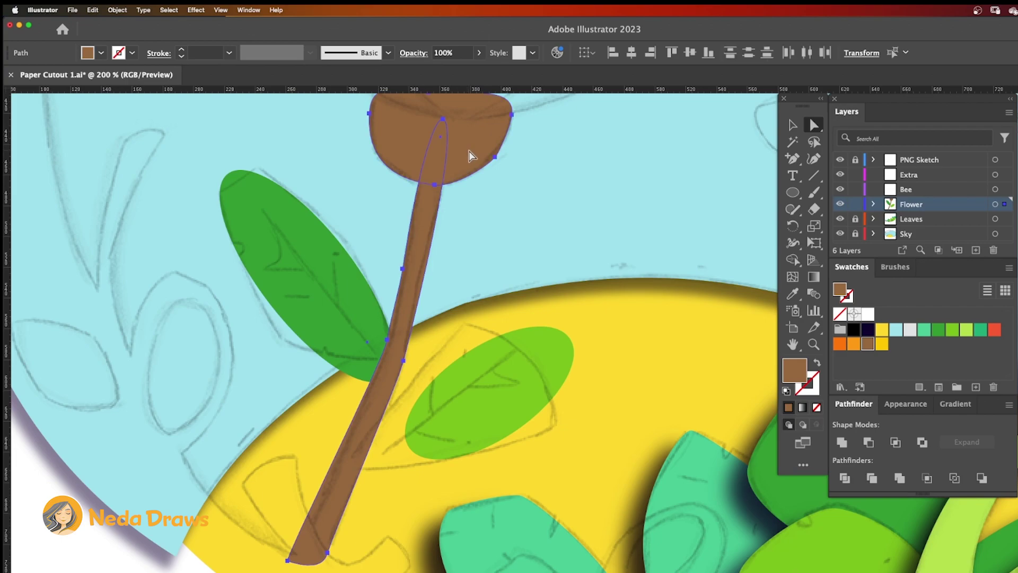
left_click(835, 448)
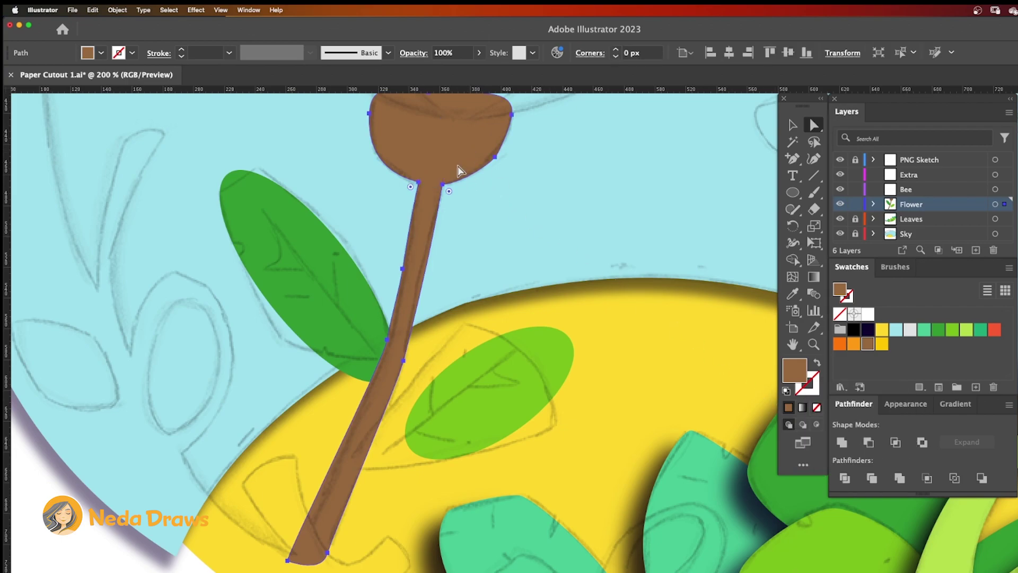
Reshape the dark green ellipse left of the stem to the sketched leaf, with an angular upper tip and a pointed base at the stem.
left_click_drag(227, 173, 221, 154)
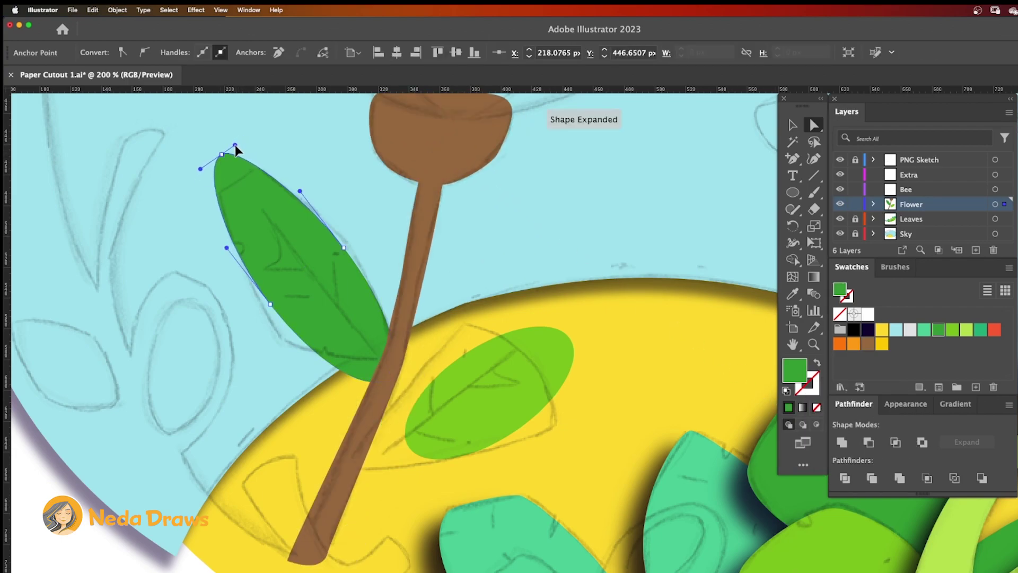
left_click(814, 209)
left_click_drag(265, 141, 201, 184)
left_click(816, 126)
left_click(343, 248)
left_click_drag(384, 323, 400, 311)
left_click_drag(387, 382, 381, 361)
left_click_drag(321, 387, 313, 356)
Move the lime green ellipse toward the stem and reshape it to the sketched right-hand leaf with a broad, angular outer end.
left_click_drag(483, 366, 440, 383)
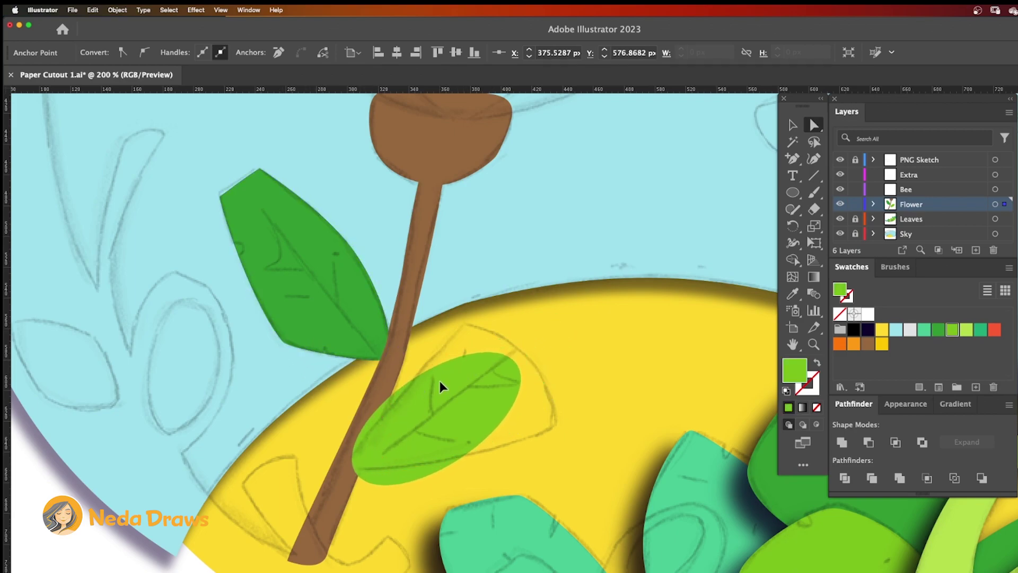
left_click(542, 428)
left_click_drag(542, 427, 522, 349)
mouse_move(411, 375)
left_mouse_down()
mouse_move(462, 325)
mouse_move(412, 371)
left_mouse_up()
left_click(554, 423)
left_click_drag(357, 467, 403, 471)
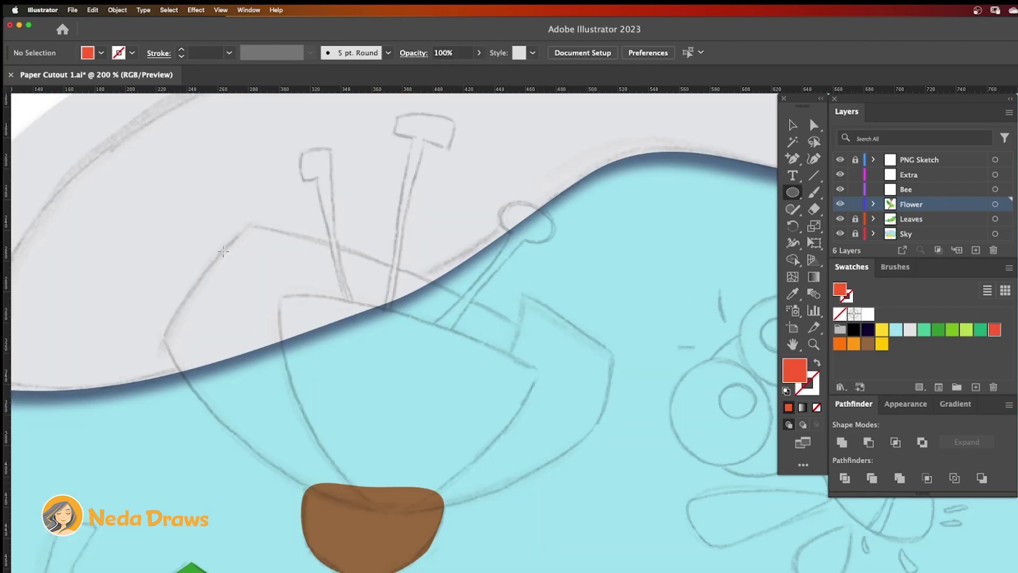
Draw a large red ellipse over the sketched back petal and tilt it to follow the petal's slope.
mouse_move(223, 252)
left_mouse_down()
mouse_move(471, 477)
mouse_move(550, 451)
left_mouse_up()
mouse_move(540, 233)
left_mouse_down()
mouse_move(580, 295)
mouse_move(572, 313)
left_mouse_up()
key("super+shift+a")
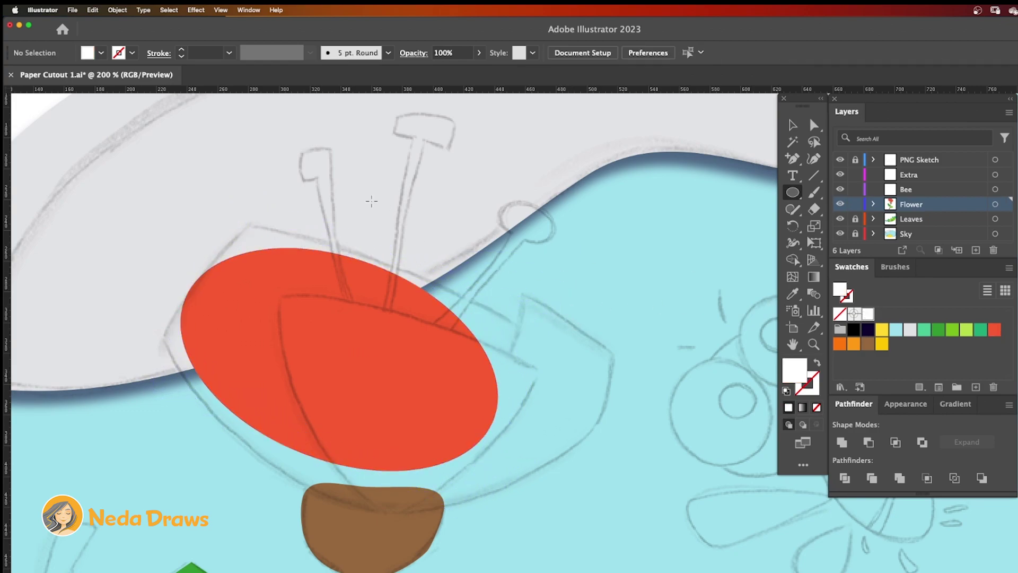
Draw three white ellipses over the sketched stamen tips and a thin, tilted white rectangle below each as its stalk.
mouse_move(397, 115)
left_mouse_down()
mouse_move(454, 139)
mouse_move(469, 121)
mouse_move(466, 139)
left_mouse_up()
mouse_move(506, 203)
left_mouse_down()
mouse_move(562, 237)
mouse_move(648, 209)
left_mouse_up()
left_click_drag(794, 196, 859, 191)
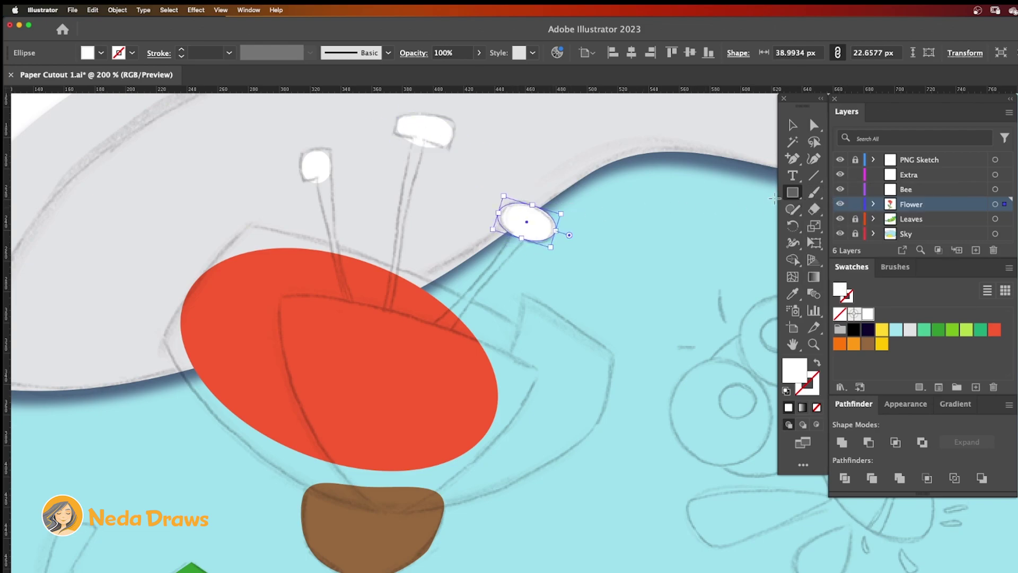
mouse_move(320, 180)
left_mouse_down()
mouse_move(340, 313)
mouse_move(324, 177)
left_mouse_up()
left_click_drag(415, 137, 407, 325)
left_click_drag(417, 137, 422, 154)
left_click_drag(506, 227, 513, 378)
left_click_drag(515, 227, 546, 249)
key("super+shift+a")
Draw a light orange ellipse over the right petal and an orange ellipse about 126 × 153 px over the front petal, tilting both.
left_click_drag(792, 193, 848, 234)
left_click(854, 344)
left_click_drag(531, 262, 614, 489)
mouse_move(615, 262)
left_mouse_down()
mouse_move(630, 342)
mouse_move(595, 378)
left_mouse_up()
key("super+shift+a")
left_click(839, 344)
mouse_move(296, 300)
left_mouse_down()
mouse_move(473, 430)
mouse_move(489, 504)
mouse_move(324, 268)
left_mouse_up()
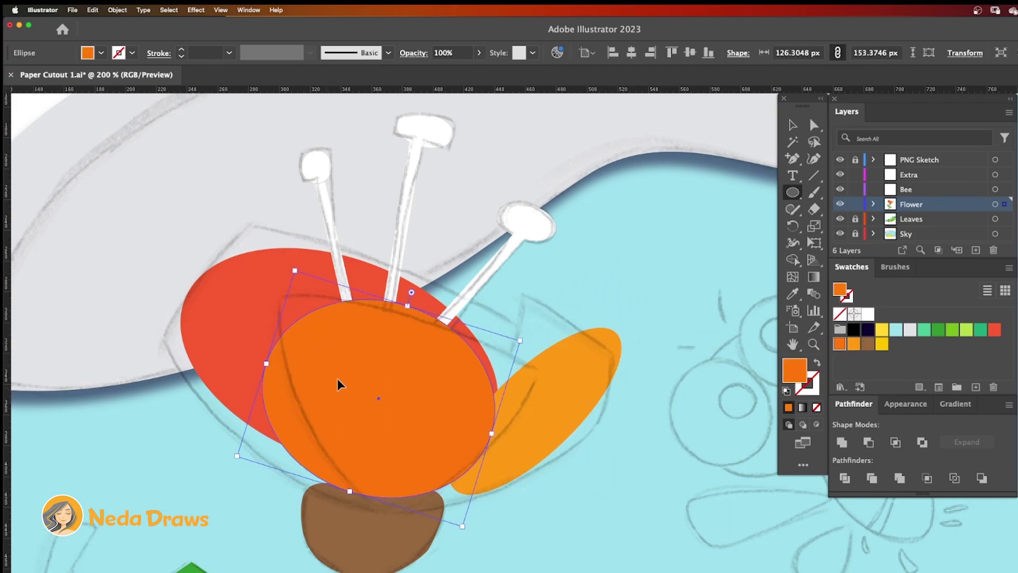
Reshape the middle and left white stamen tips to match their angular sketched outlines.
left_click(814, 125)
left_click(420, 127)
left_click_drag(431, 151, 454, 155)
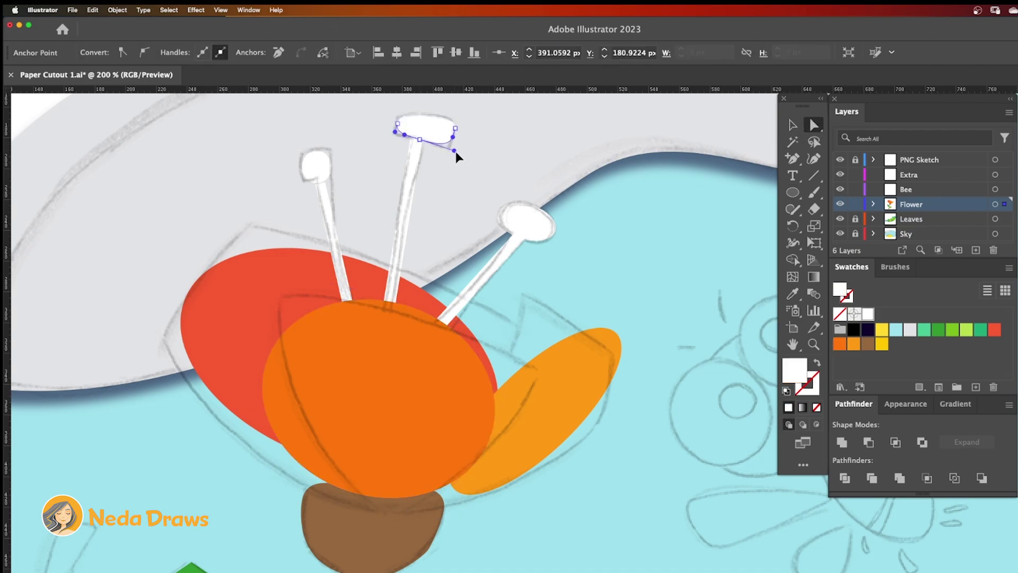
left_click(316, 164)
left_click_drag(316, 159, 307, 154)
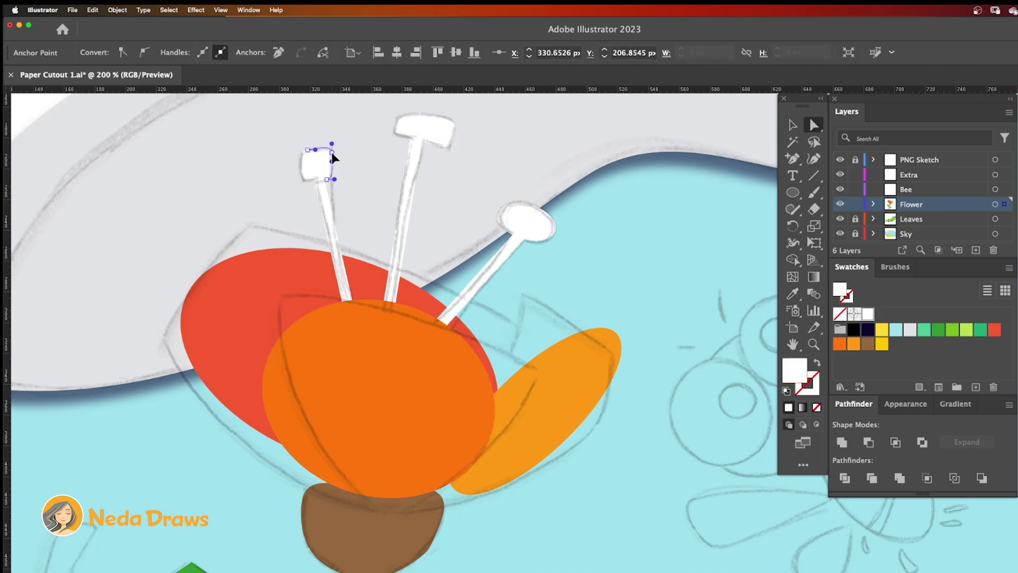
left_click(315, 180)
Bend the straight stamen stalks into slight curves and adjust the right stamen's oval tip to the sketch.
left_click_drag(792, 158, 869, 210)
left_click(406, 228)
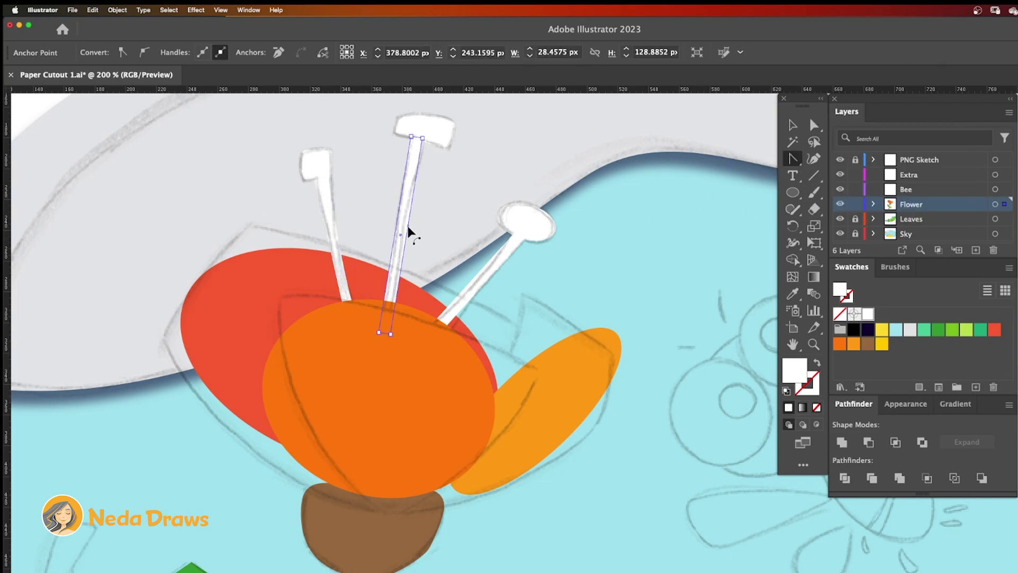
left_click(478, 293)
key("a")
left_click(552, 234)
Select all the white stamen tips and stalks and unite them with Pathfinder.
left_click(522, 221)
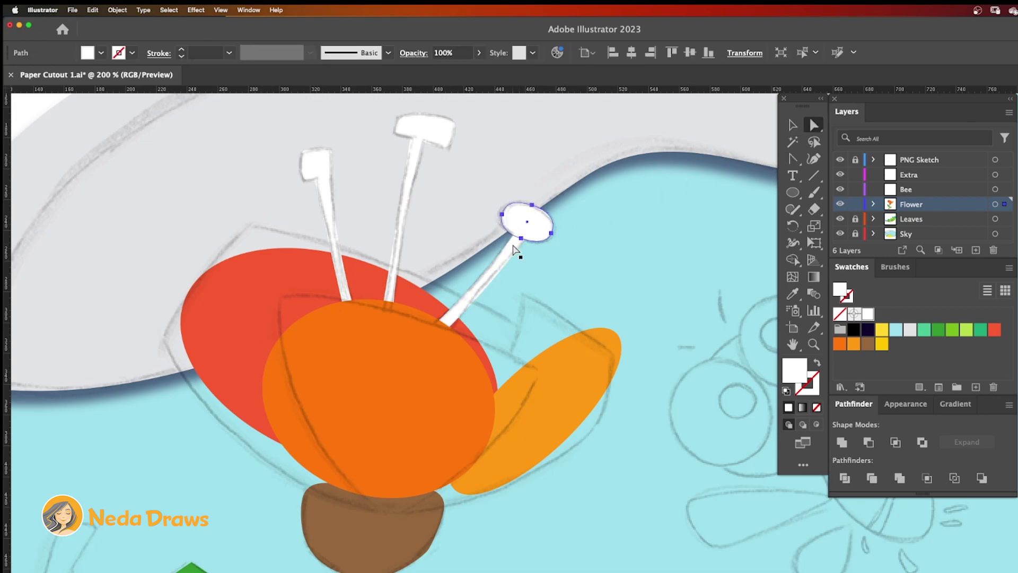
left_click(514, 248, "shift")
left_click(418, 147, "shift")
left_click(321, 167, "shift")
left_click(332, 203, "shift")
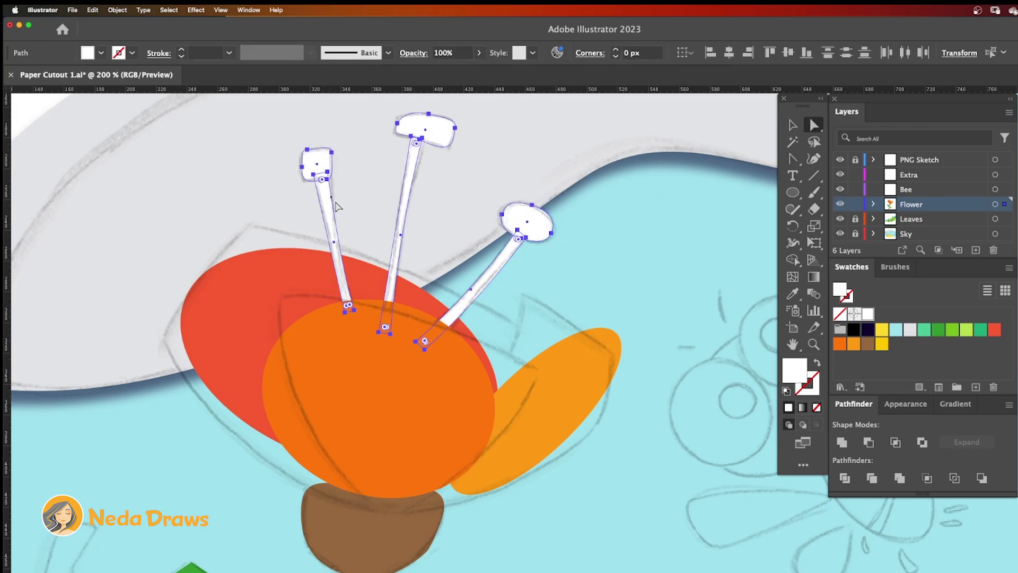
left_click(842, 442)
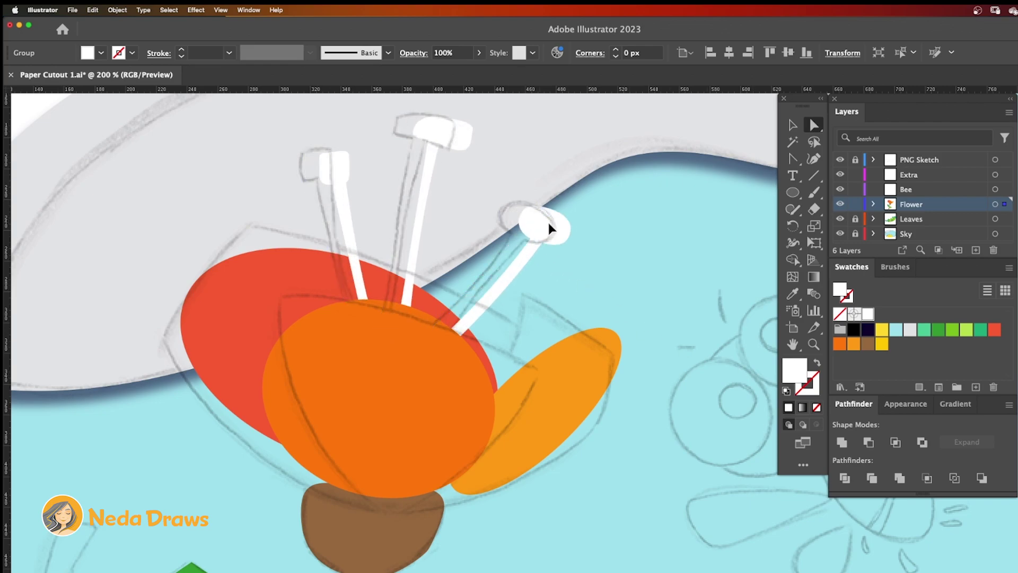
Add anchor points to the red ellipse and reshape it to the sketched back petal's angular outline.
left_click(291, 276)
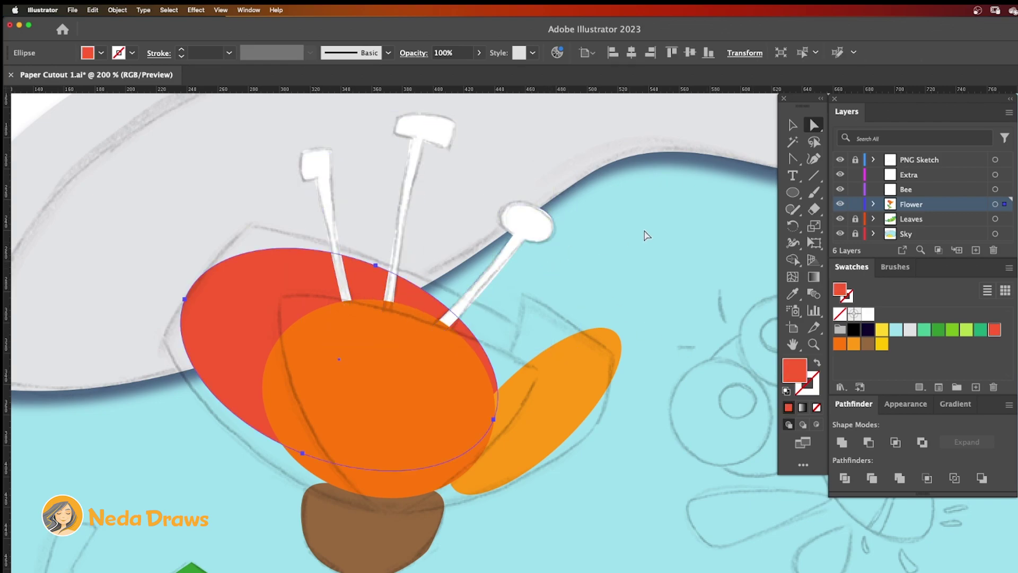
left_click_drag(792, 158, 862, 176)
left_click(275, 247)
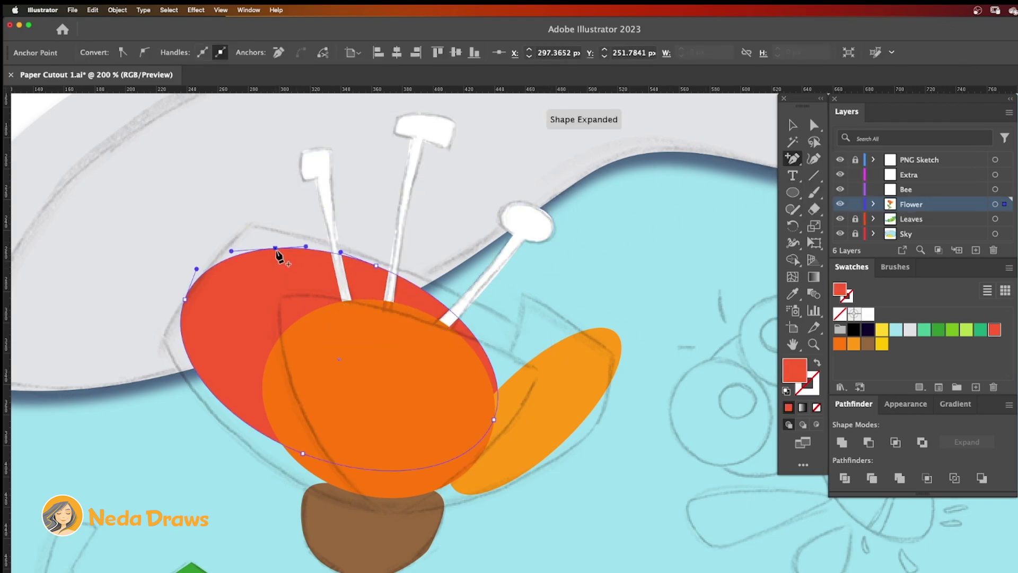
left_click(409, 469)
left_click_drag(275, 248, 252, 226)
left_click_drag(185, 300, 166, 333)
left_click(302, 452)
left_click_drag(303, 452, 320, 490)
left_click_drag(410, 469, 403, 509)
left_click_drag(494, 420, 555, 382)
left_click(282, 222)
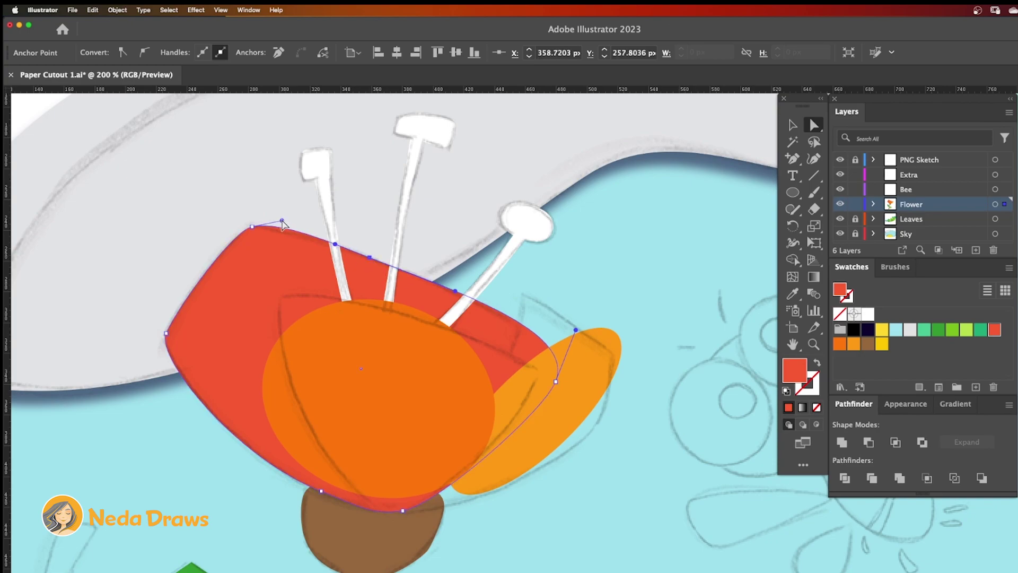
Reshape the orange ellipse into the front petal, with two upper corners and a narrow lower point over the flower base.
left_click_drag(263, 389, 281, 300)
left_click(492, 434)
left_click_drag(492, 434, 538, 362)
left_click_drag(349, 492, 378, 509)
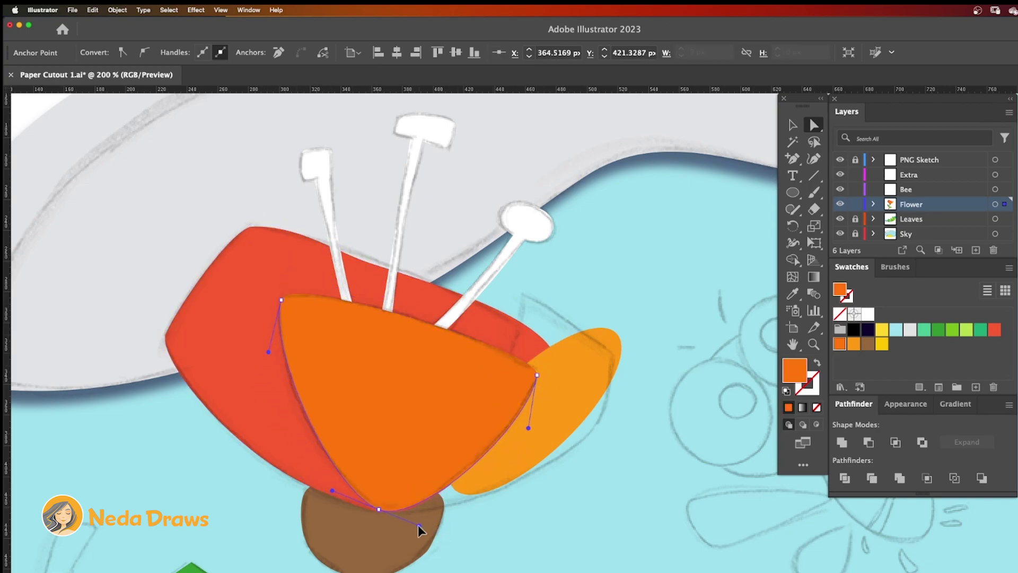
Reshape the light orange ellipse into the right petal, with a sharp upper corner and a lower end meeting the flower base.
left_click(594, 393)
left_click_drag(578, 448, 598, 429)
left_click_drag(454, 488, 393, 509)
left_click_drag(511, 389, 521, 294)
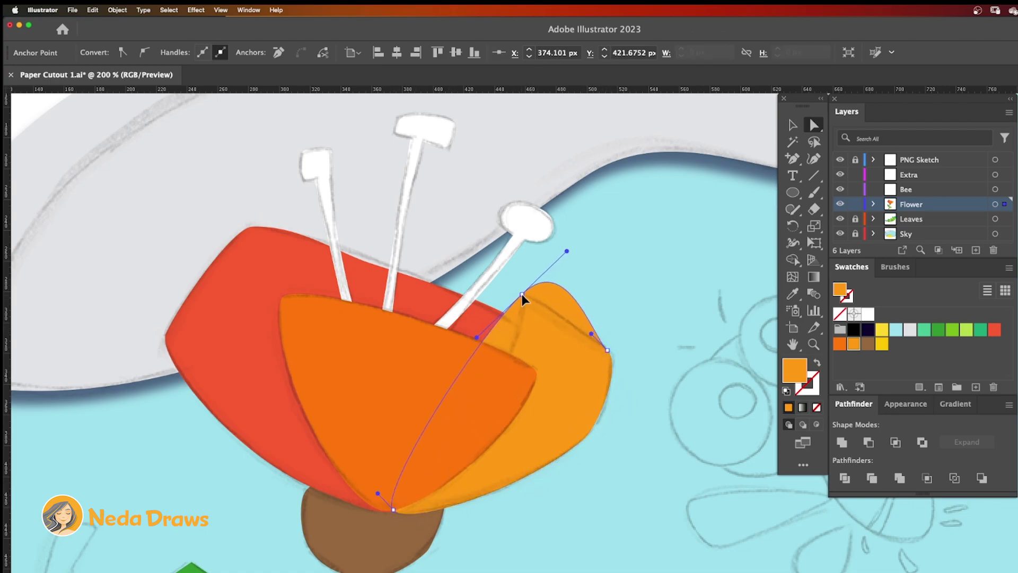
left_click_drag(795, 166, 864, 206)
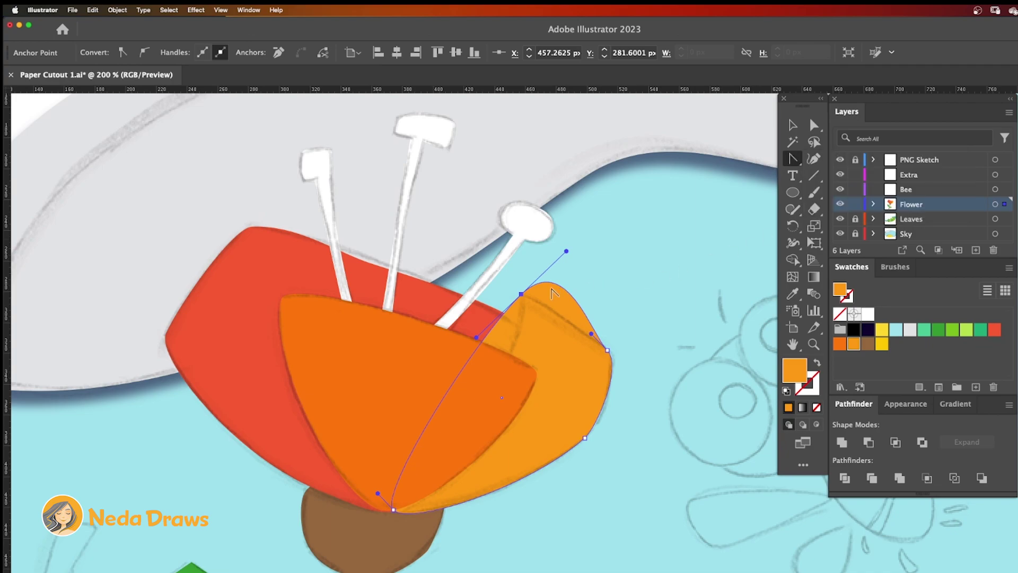
left_click(521, 294)
left_click_drag(550, 309, 551, 308)
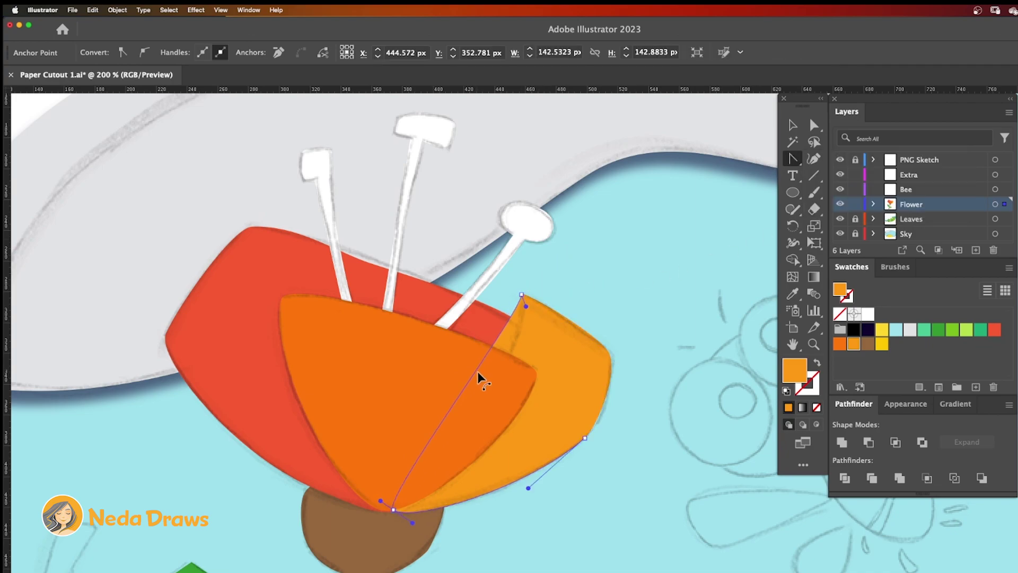
key("a")
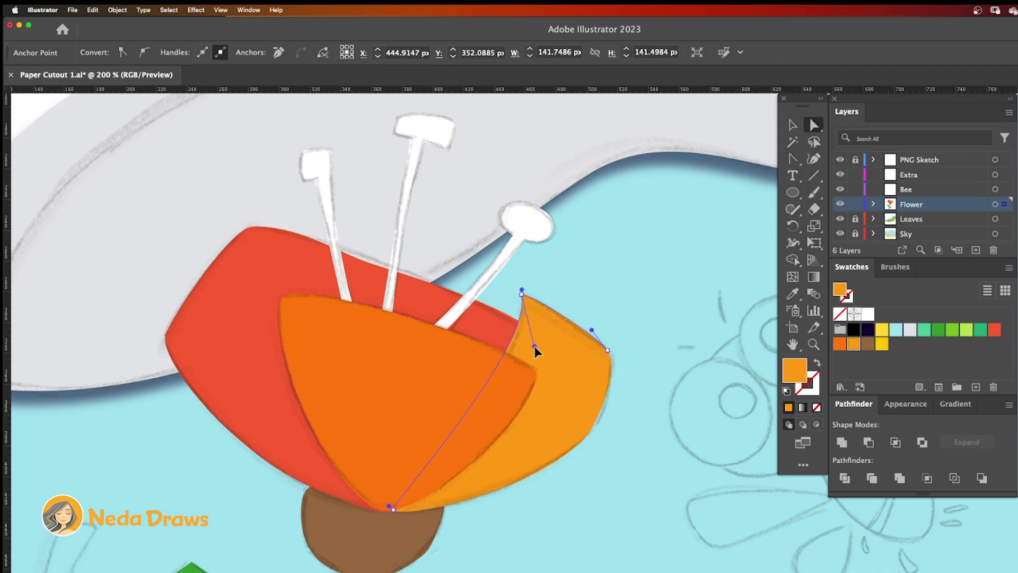
Apply a Multiply Drop Shadow to all flower shapes with 70% opacity, X offset -7 px and Y offset 13 px, and lock the Flower layer.
key("super+minus")
key("super+minus")
key("super+minus")
left_click(322, 174)
left_click(281, 180, "shift")
left_click(352, 202, "shift")
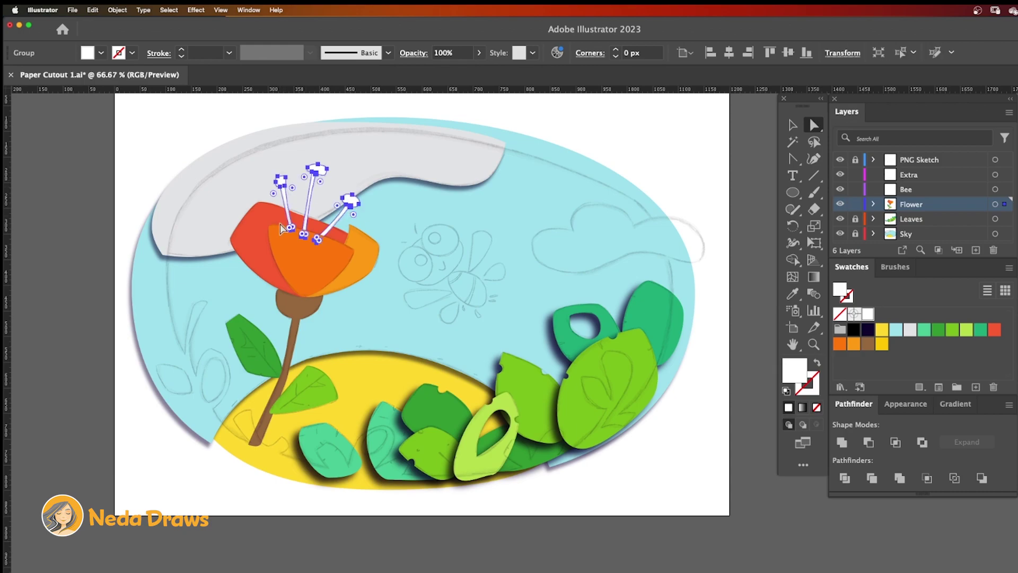
left_click(302, 269, "shift")
left_click(307, 312, "shift")
left_click(289, 339, "shift")
left_click(266, 346, "shift")
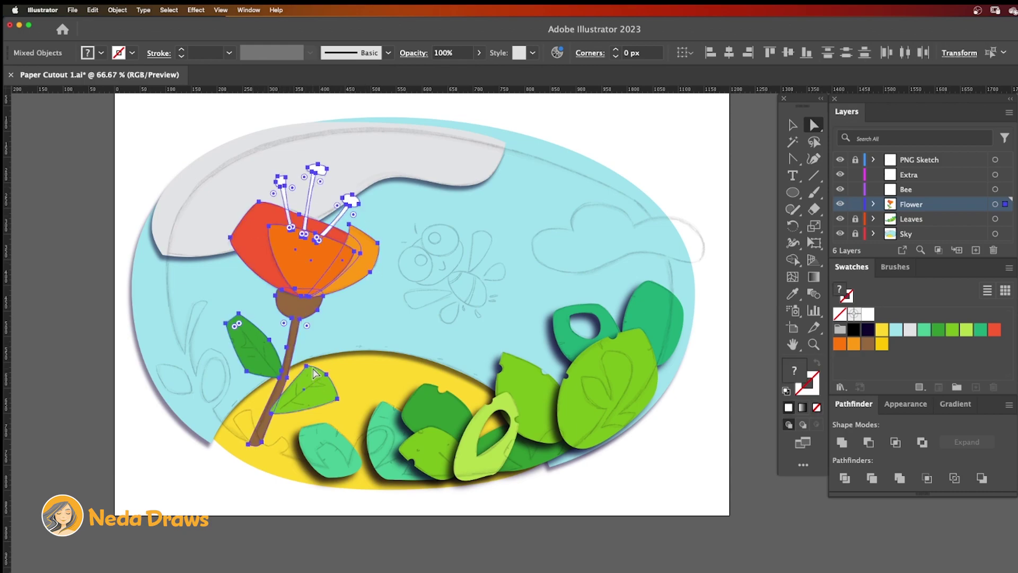
left_click(196, 9)
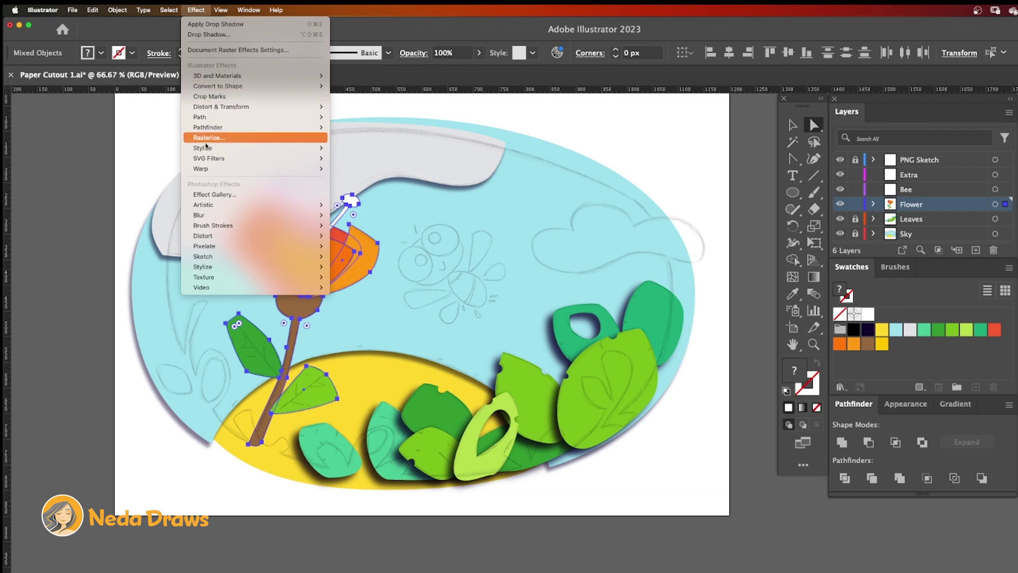
mouse_move(207, 149)
left_click(354, 148)
left_click(515, 182)
left_click(516, 200)
left_click(515, 197)
left_click(515, 197)
left_click(516, 196)
left_click(515, 219)
left_click(515, 218)
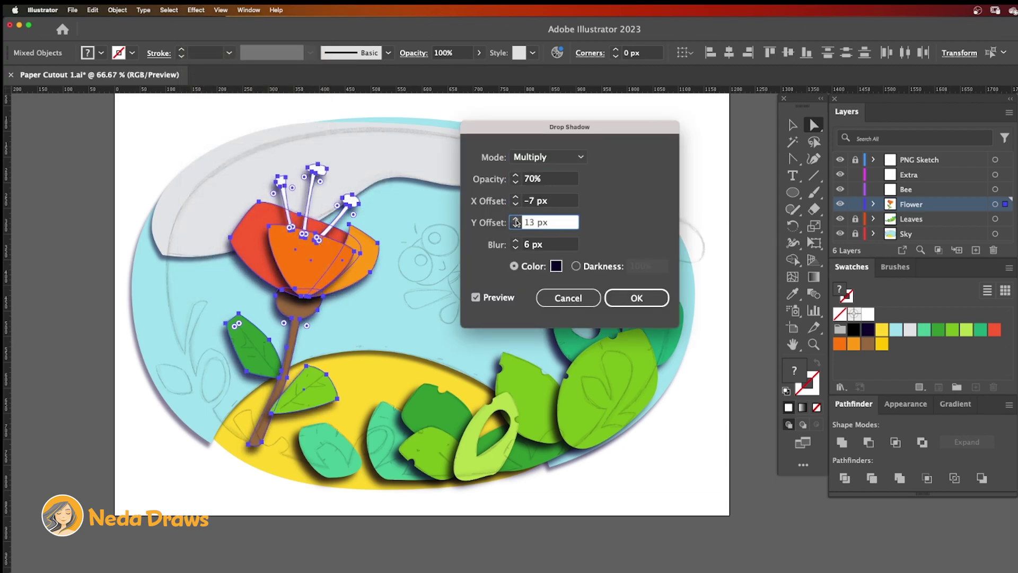
left_click(516, 248)
left_click(516, 248)
left_click(516, 248)
left_click(631, 298)
left_click(775, 366)
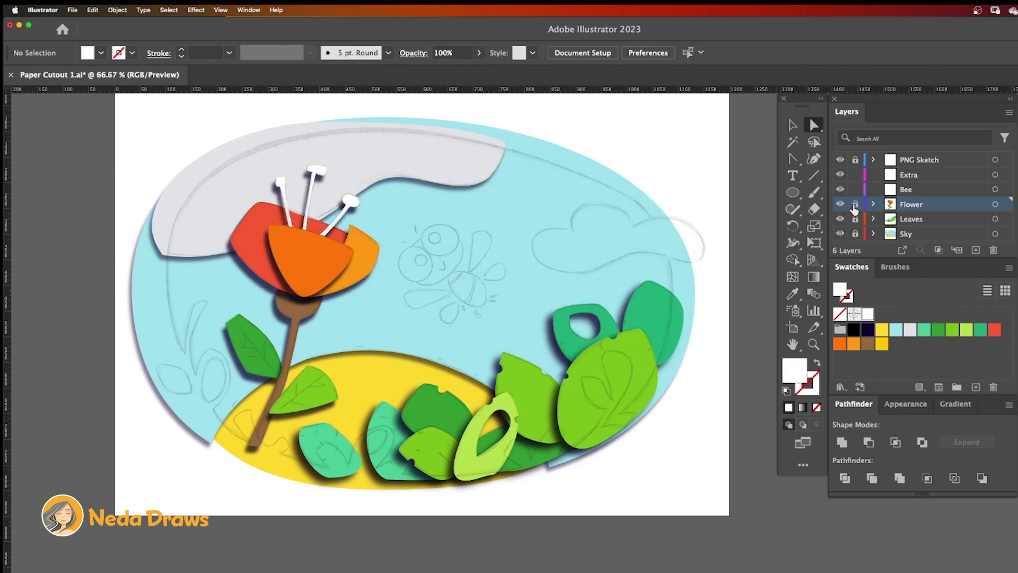
On the Bee layer, draw four yellow ellipses over the bee's sketched wings and rotate them to the wings' angles.
left_click(913, 190)
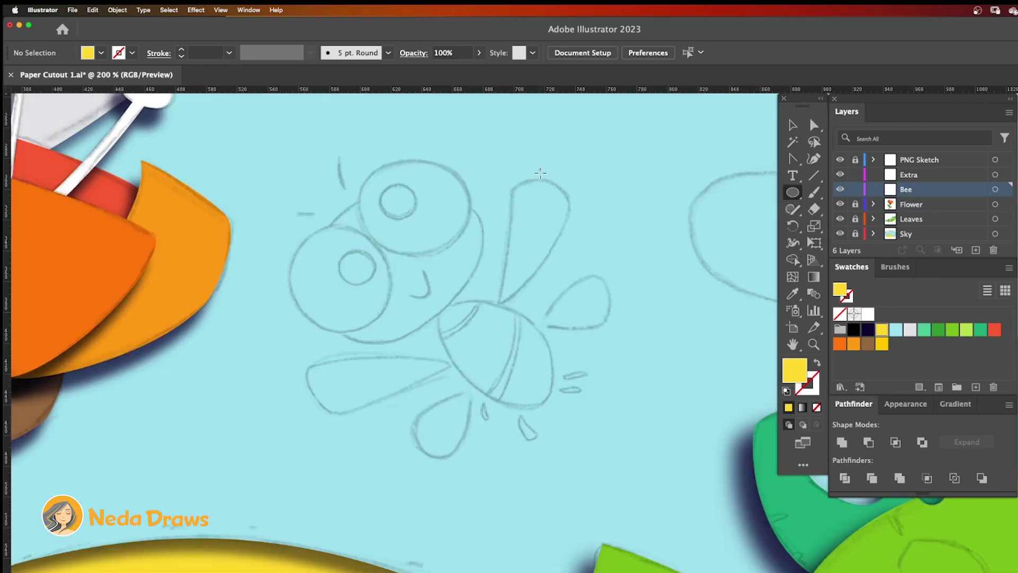
mouse_move(540, 172)
left_mouse_down()
mouse_move(494, 330)
mouse_move(580, 198)
left_mouse_up()
left_click_drag(293, 352, 444, 407)
left_click_drag(448, 352, 444, 346)
left_click_drag(555, 294, 615, 339)
left_click_drag(617, 289, 625, 298)
left_click_drag(414, 393, 460, 466)
left_click_drag(467, 390, 485, 416)
key("super+shift+a")
Draw a brown ellipse over the bee's sketched body and rotate it into place.
left_click(867, 343)
left_click_drag(449, 307, 564, 407)
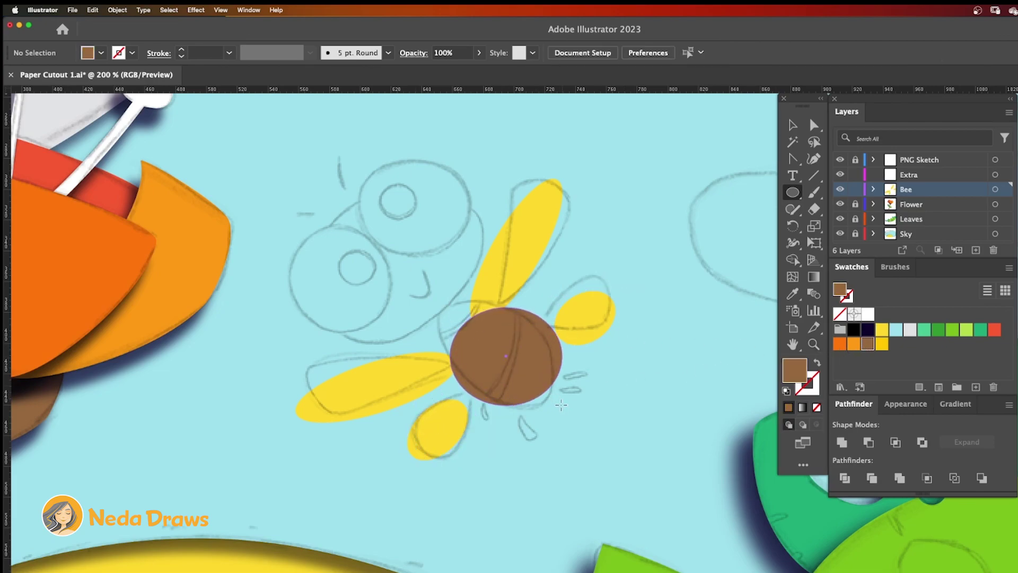
left_click_drag(598, 346, 469, 318)
key("super+shift+a")
Draw a golden yellow ellipse over the bee's sketched head and tilt it to fit.
left_click(882, 344)
mouse_move(345, 207)
left_mouse_down()
mouse_move(467, 304)
mouse_move(514, 326)
left_mouse_up()
left_click_drag(519, 186, 460, 146)
key("super+shift+a")
Draw two large white ellipses for the bee's eyes and a black circle inside each for the pupil.
left_click_drag(374, 168, 470, 253)
left_click_drag(304, 245, 392, 334)
key("super+shift+a")
left_click_drag(337, 251, 370, 283)
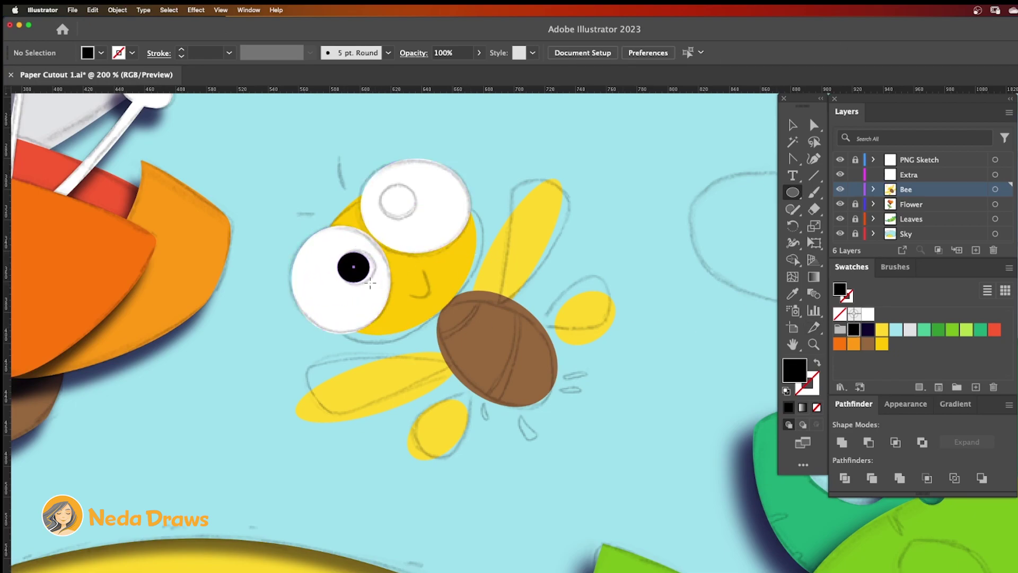
left_click_drag(384, 189, 416, 219)
Draw thin black ellipses over the sketched marks beside the bee's head and around its tail.
mouse_move(338, 155)
left_mouse_down()
mouse_move(346, 192)
mouse_move(325, 218)
left_mouse_up()
left_click_drag(480, 403, 529, 444)
key("super+equal")
left_click_drag(530, 443, 530, 440)
mouse_move(546, 368)
left_mouse_down()
mouse_move(586, 375)
mouse_move(574, 400)
left_mouse_up()
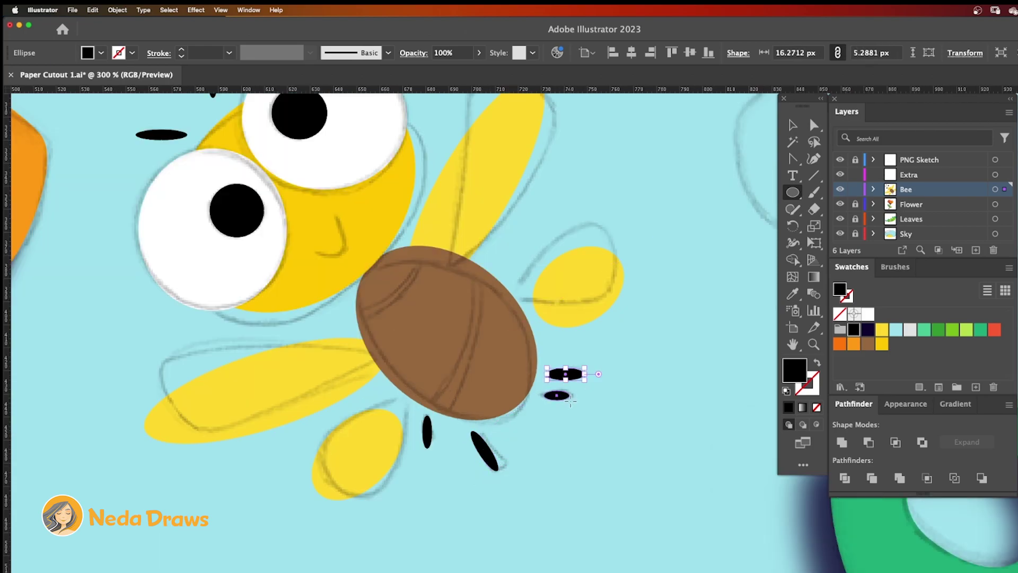
Reshape the two thin black ellipses beside the bee's head into curved, tapered strokes.
scroll(297, 155, "up", 3)
scroll(297, 155, "left", 2)
left_click_drag(266, 151, 257, 152)
left_click_drag(210, 216, 211, 211)
left_click_drag(260, 154, 257, 150)
Adjust the outlines of the two white eyes and the yellow head so they follow the bee sketch.
left_click(290, 180)
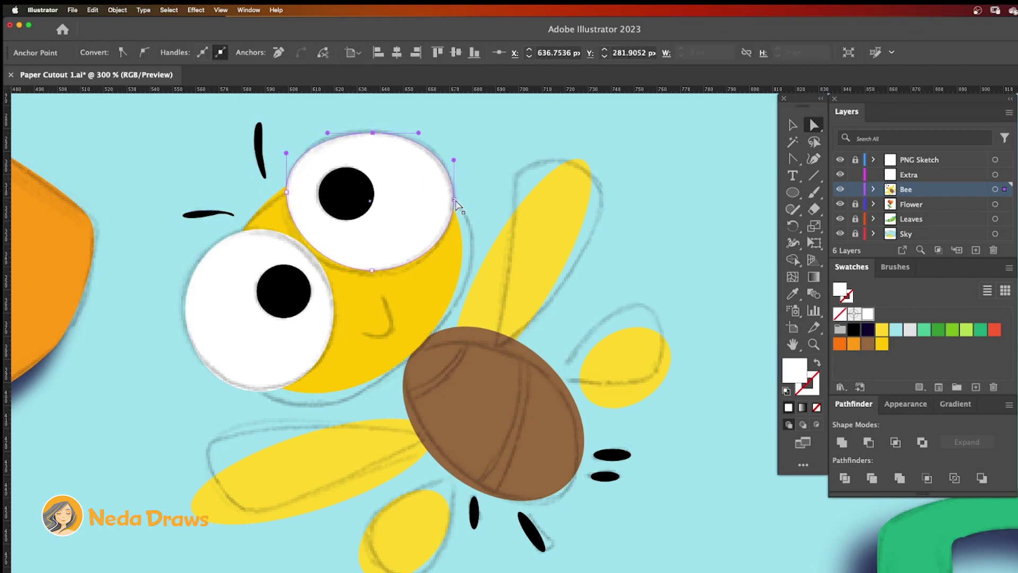
left_click(294, 229)
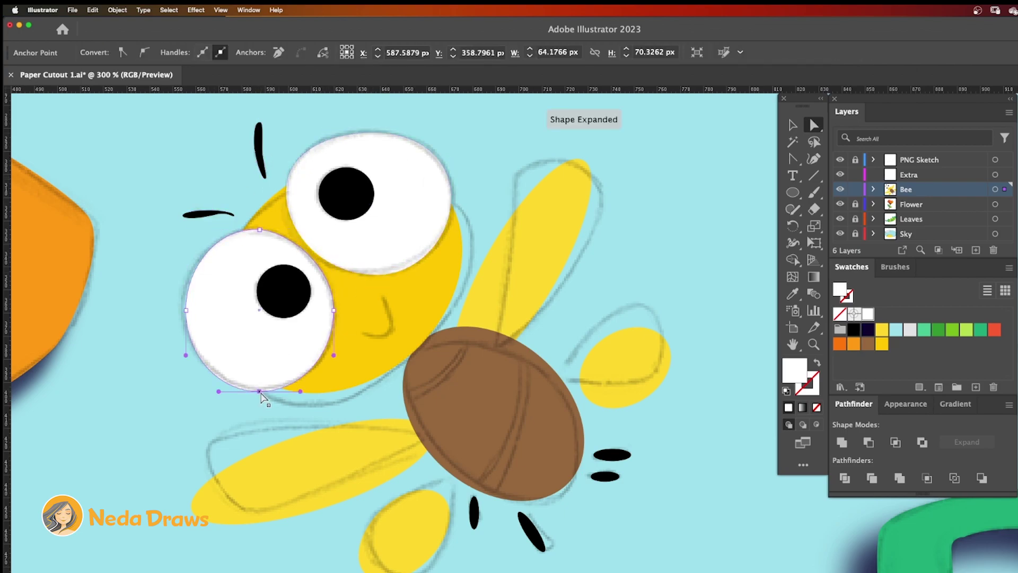
left_click_drag(445, 193, 500, 237)
left_click_drag(299, 395, 305, 419)
Reshape the bee's two upper wings into teardrops with pointed bases meeting the body, following the sketch.
scroll(402, 382, "right", 2)
left_click(494, 346)
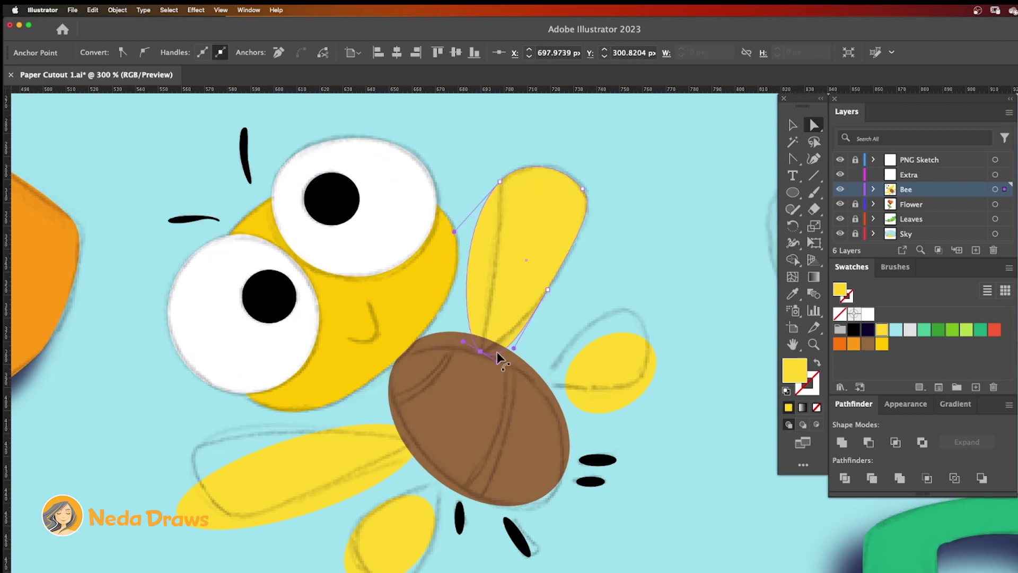
left_click(480, 351)
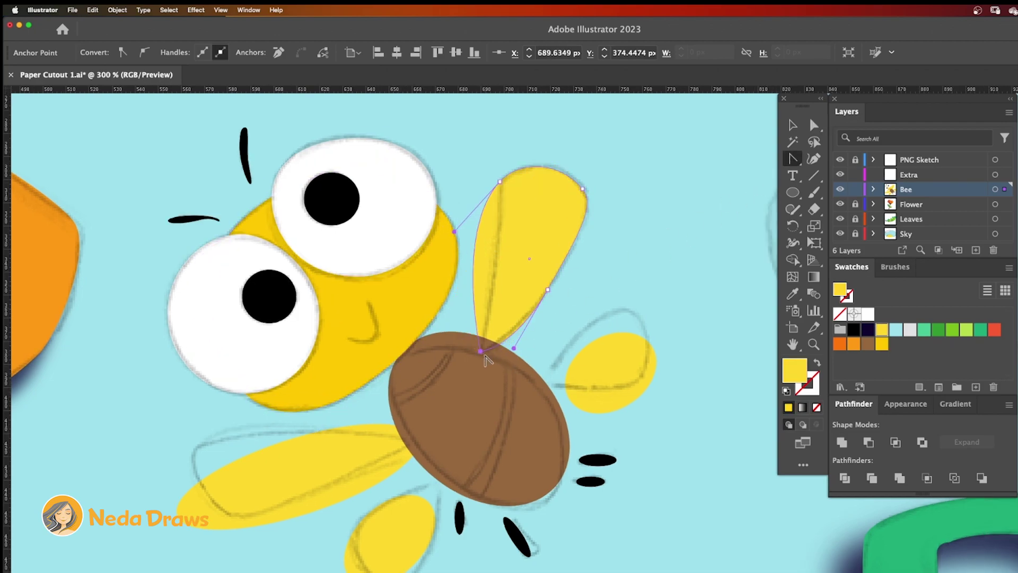
key("a")
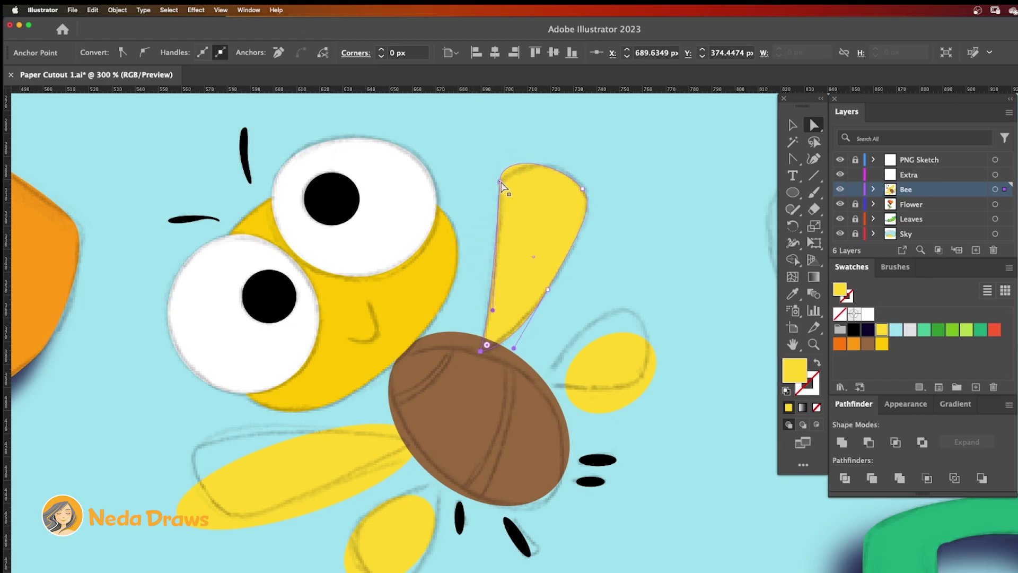
left_click(642, 332)
left_click_drag(643, 332, 635, 383)
Reshape the bee's two lower wings to follow their sketched outlines, each narrowing to a point near the body.
left_click(249, 441)
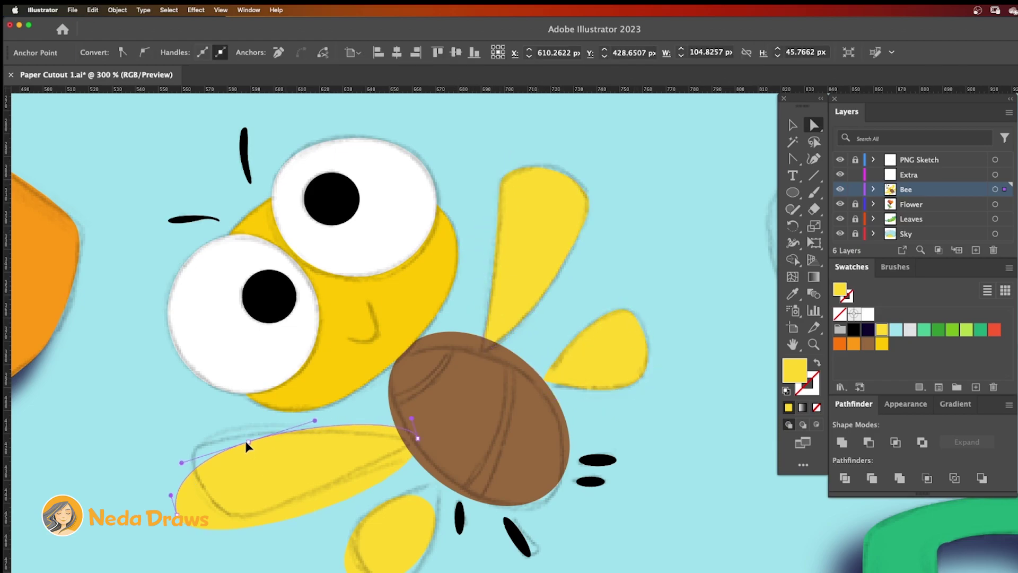
left_click_drag(161, 454, 211, 498)
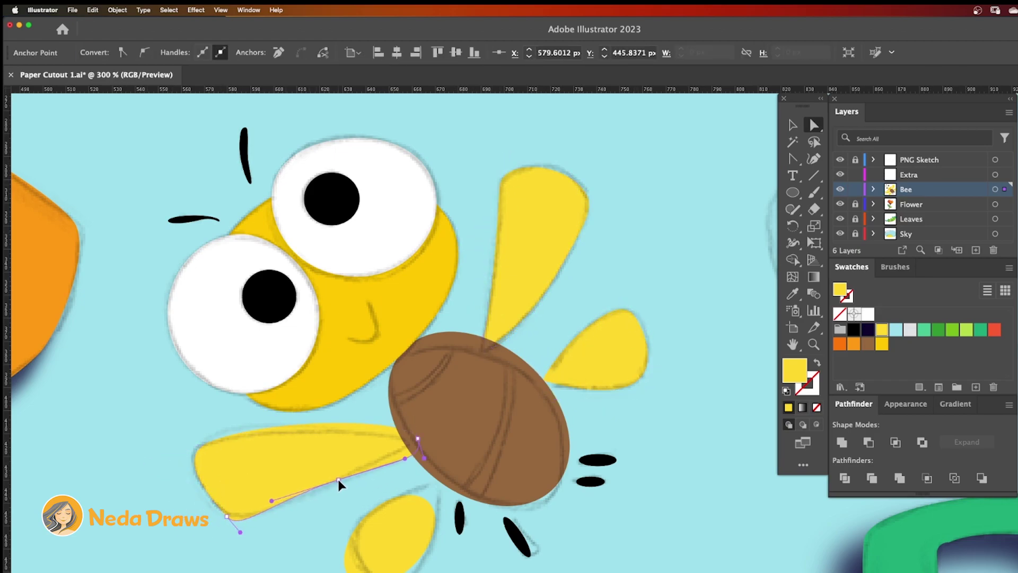
scroll(354, 413, "down", 5)
left_click(354, 413)
left_click(406, 324)
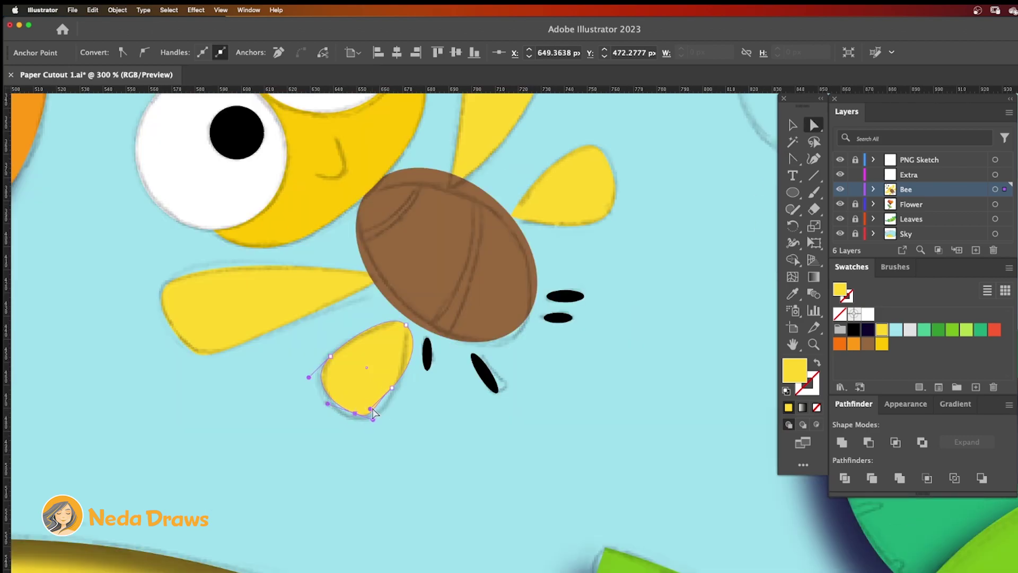
left_click(404, 318)
Fit the brown body's outline to the sketch and cut it with the Knife along the sketched stripe lines.
left_click_drag(431, 193, 352, 209)
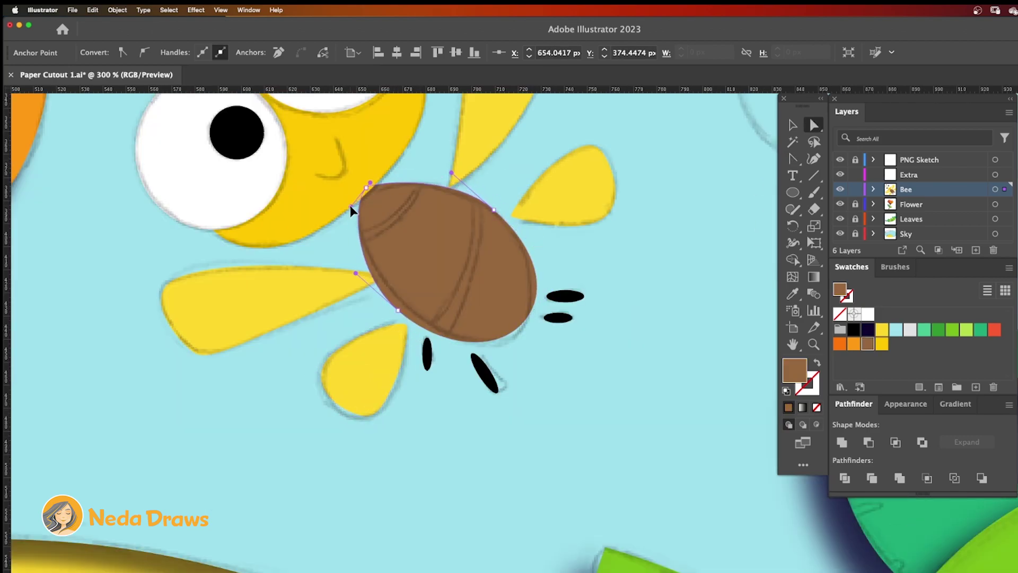
mouse_move(539, 336)
left_mouse_down()
mouse_move(504, 353)
mouse_move(511, 344)
left_mouse_up()
left_click_drag(813, 209, 875, 243)
left_click_drag(394, 225, 356, 234)
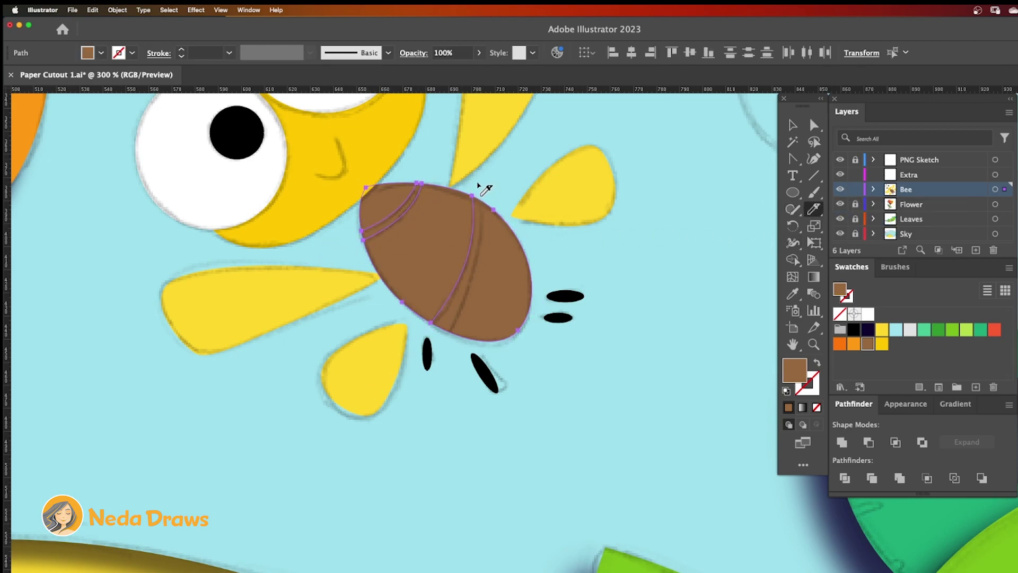
Delete the two thin stripe slices to separate the body into three sections, and refine the tail section's curved edge.
key("super+shift+a")
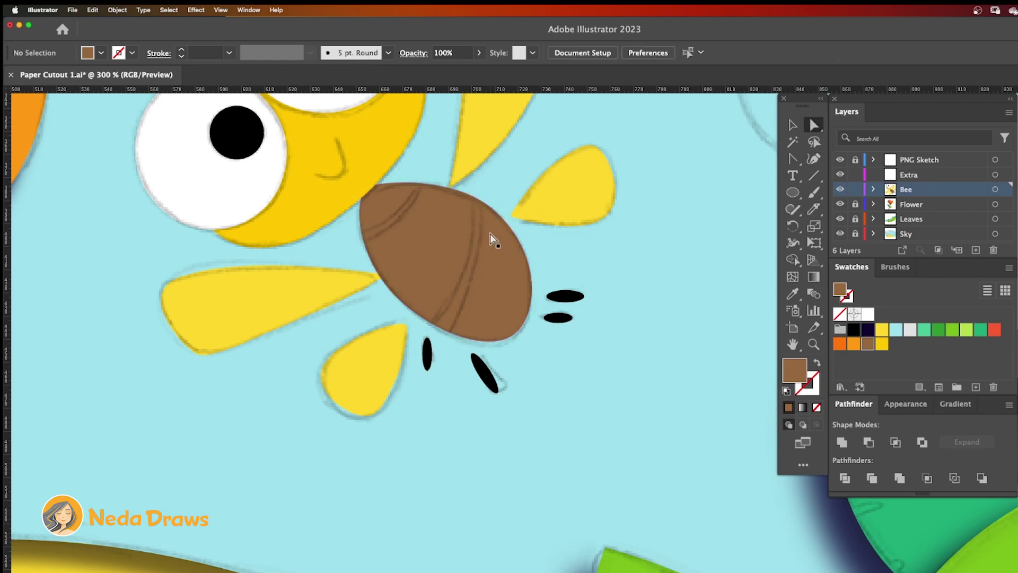
left_click(478, 233)
key("Delete")
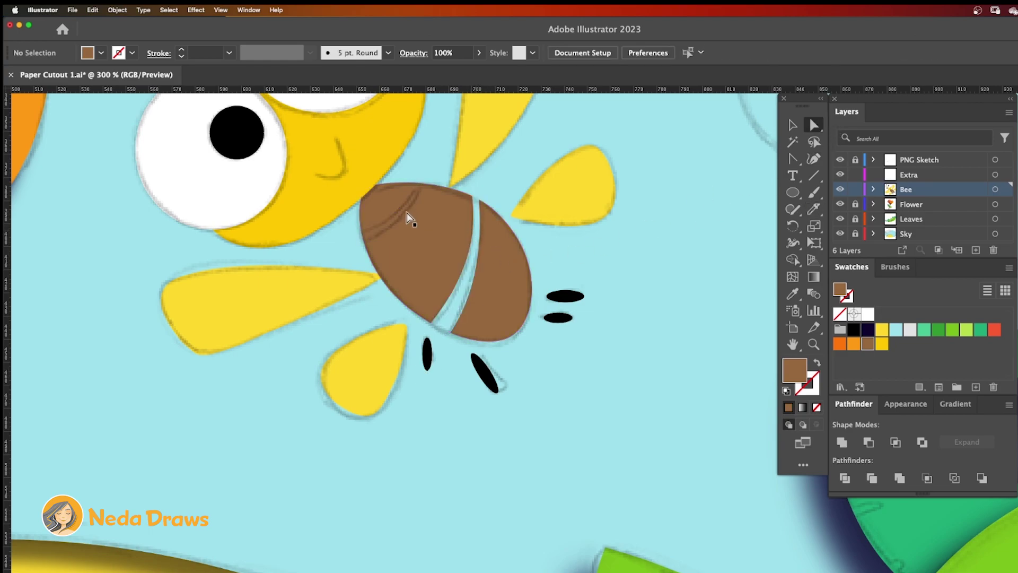
left_click(408, 215)
key("Delete")
left_click(459, 294)
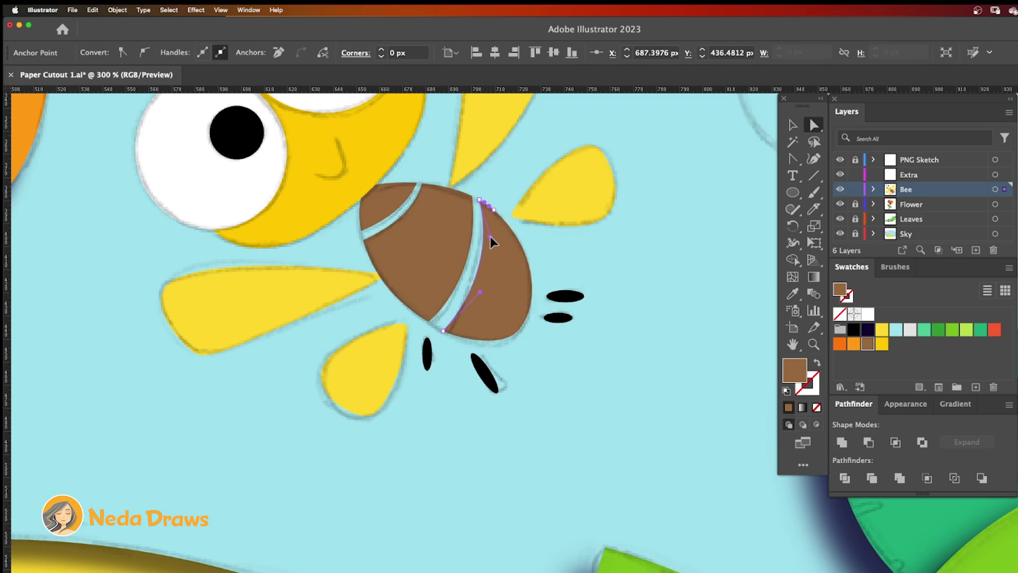
Reshape the black ellipses around the bee's tail into curved, tapered strokes that match the sketch.
left_click(563, 300)
left_click(557, 318)
left_click_drag(563, 301, 560, 326)
left_click(489, 375)
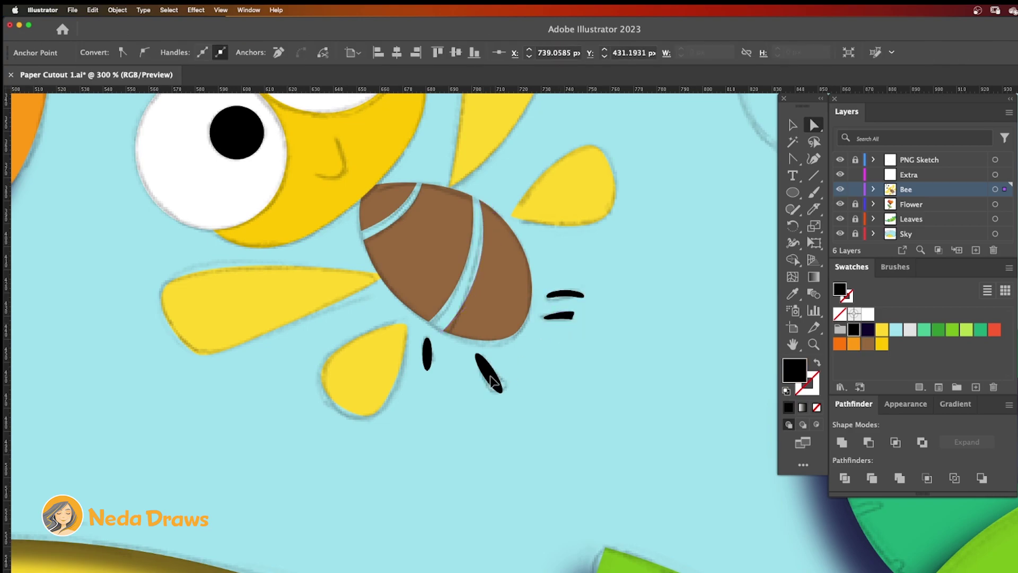
left_click_drag(491, 382, 493, 381)
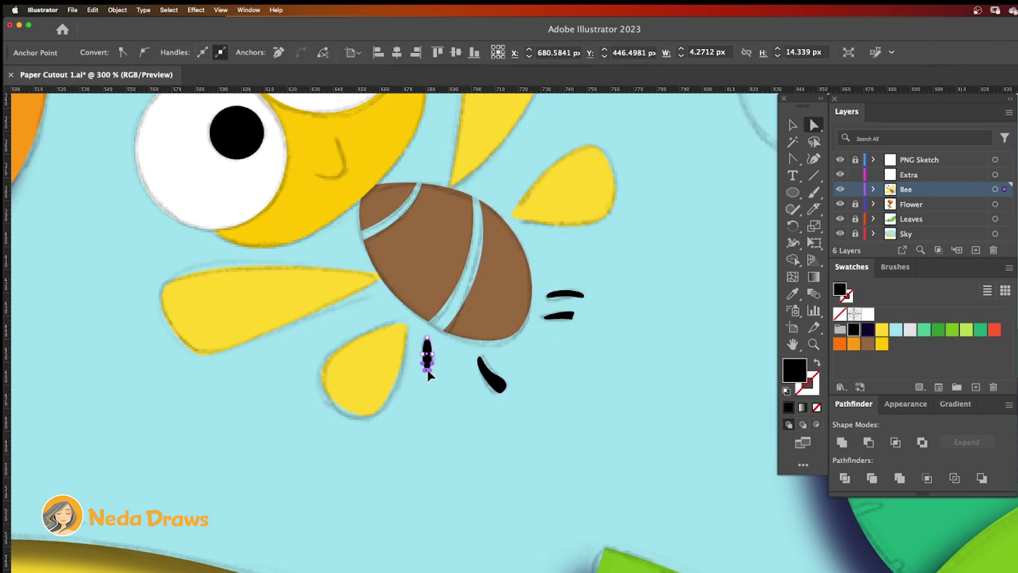
Recolour the upper eye's pupil dark red and the middle section of the bee's body orange.
key("cmd+minus")
left_click(359, 219)
left_click(995, 330)
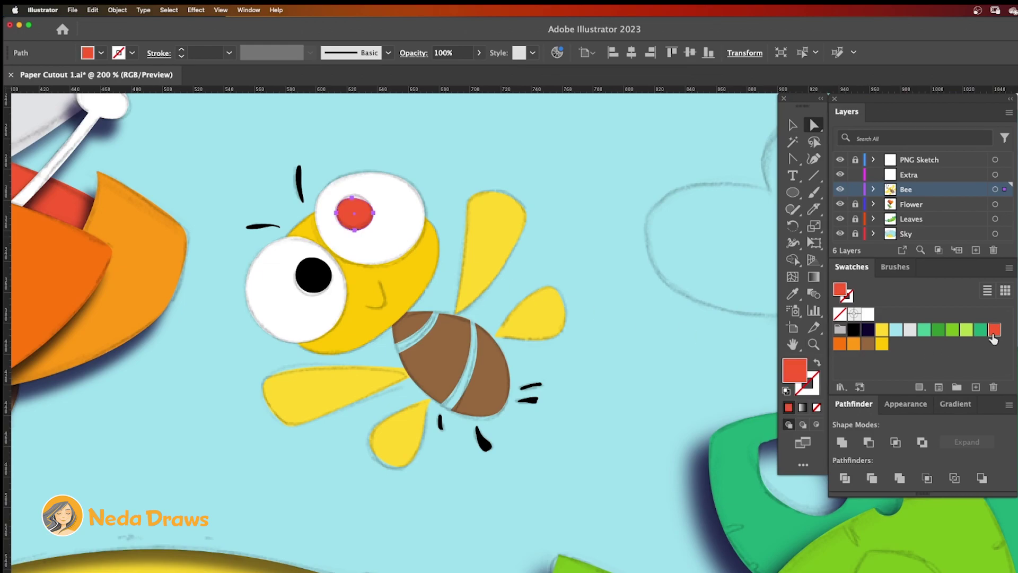
double_click(794, 369)
left_click(754, 273)
left_click(954, 241)
left_click(461, 355)
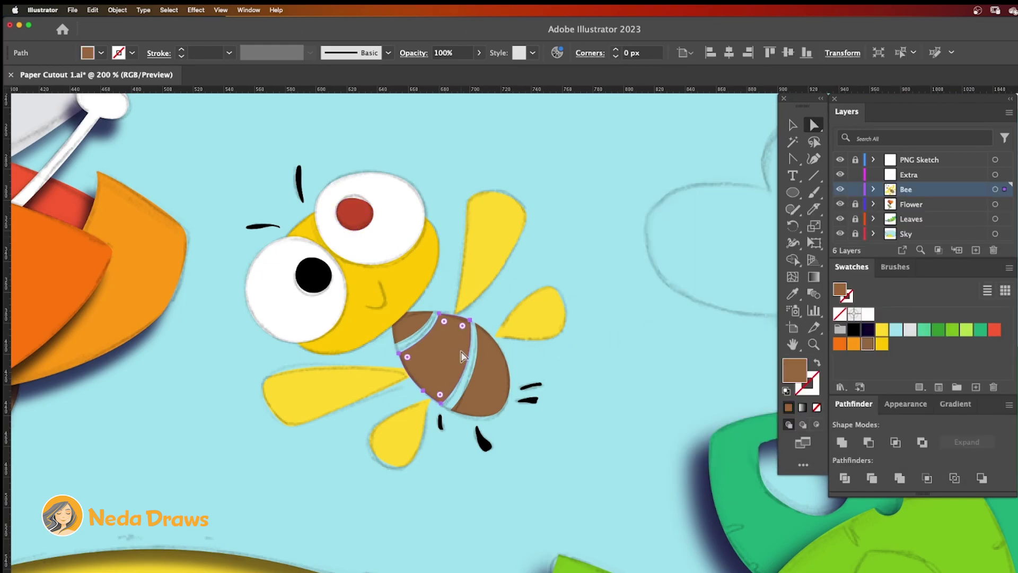
left_click(840, 344)
Add a Drop Shadow effect to all four yellow wings with the preview on.
left_click(491, 234)
left_click(530, 316, "shift")
left_click(397, 435, "shift")
left_click(340, 395, "shift")
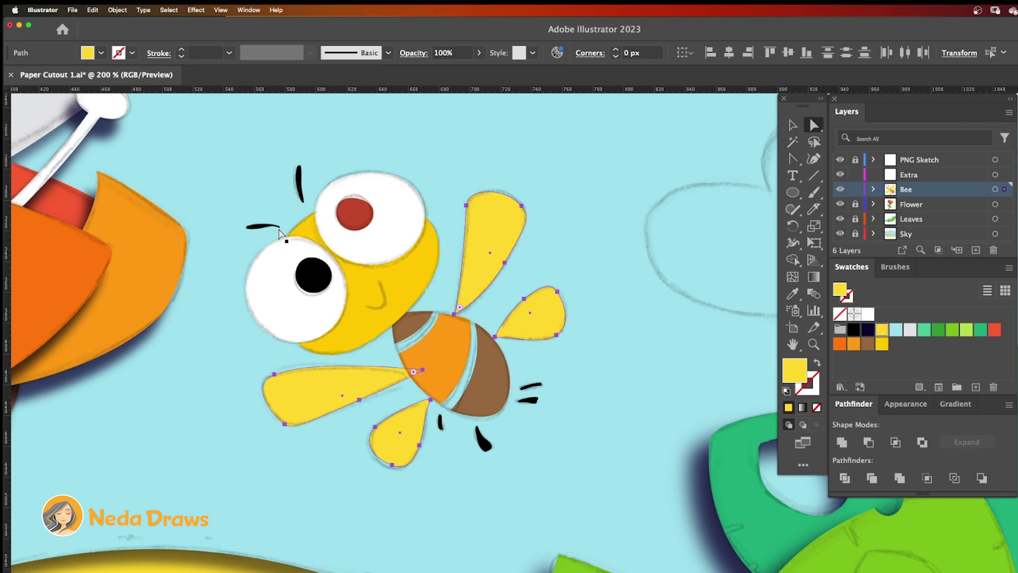
left_click(195, 9)
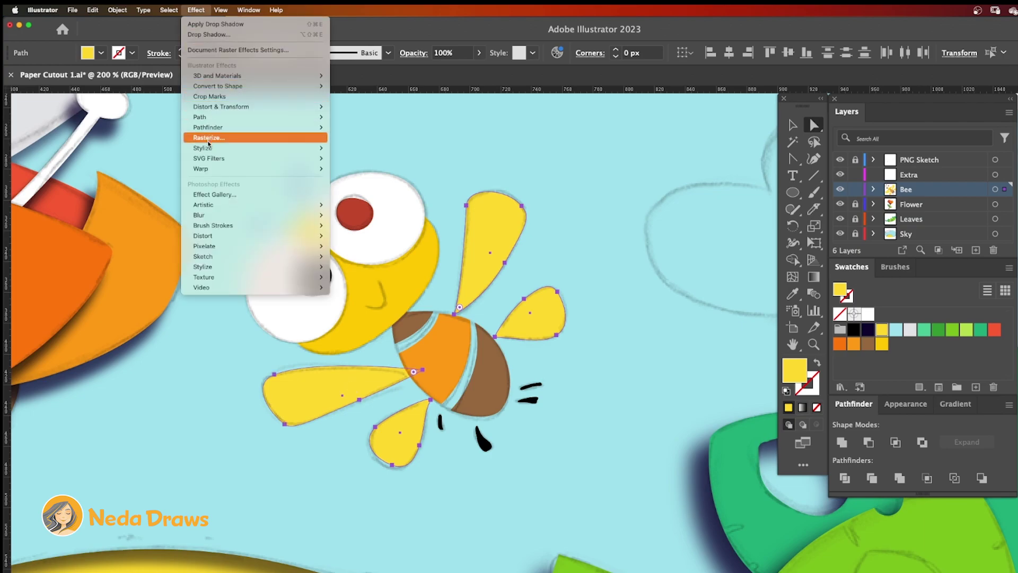
mouse_move(219, 149)
left_click(354, 148)
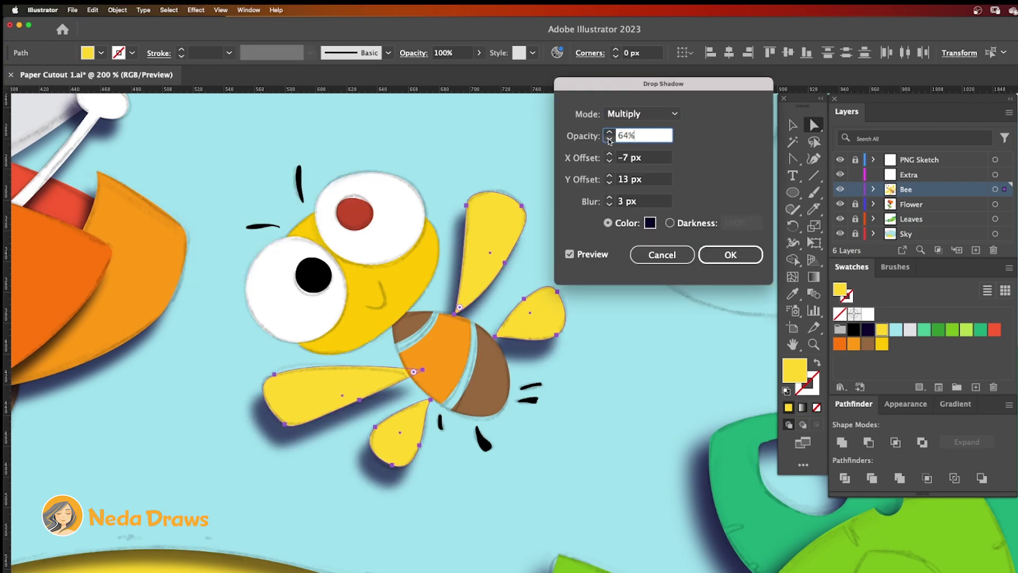
Set the wings' shadow to 60% opacity and 2 px blur, and increase both its X and Y offset distances.
left_click(609, 139)
left_click(610, 161)
left_click(610, 161)
left_click(609, 161)
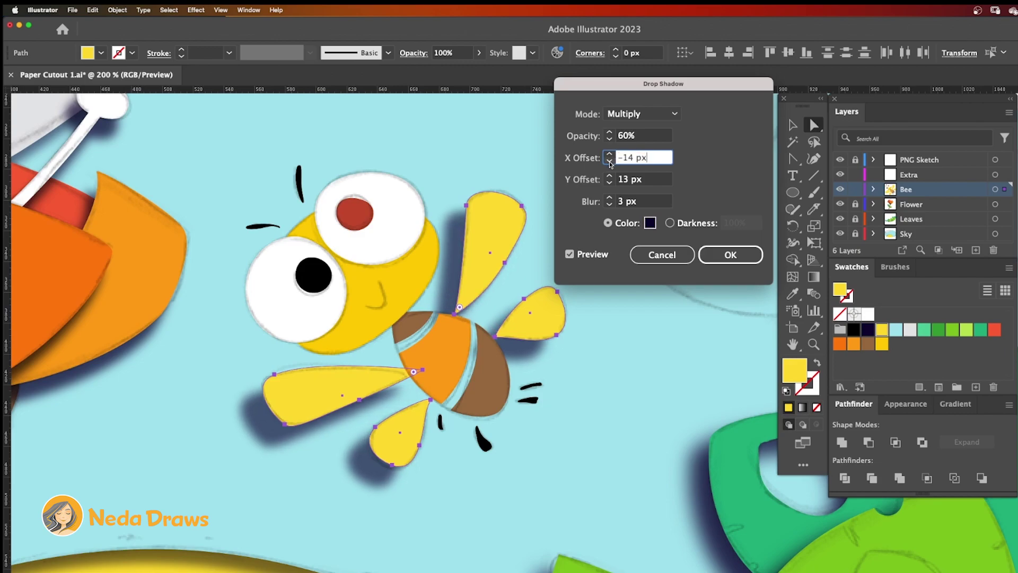
left_click(609, 161)
left_click(609, 177)
left_click(609, 177)
left_click(609, 176)
left_click(609, 177)
left_click(609, 177)
left_click(610, 206)
left_click(730, 255)
Add a Drop Shadow effect to the bee's head, eyes, body sections and all the black accent strokes.
left_click(398, 233)
left_click(334, 297, "shift")
left_click(443, 354, "shift")
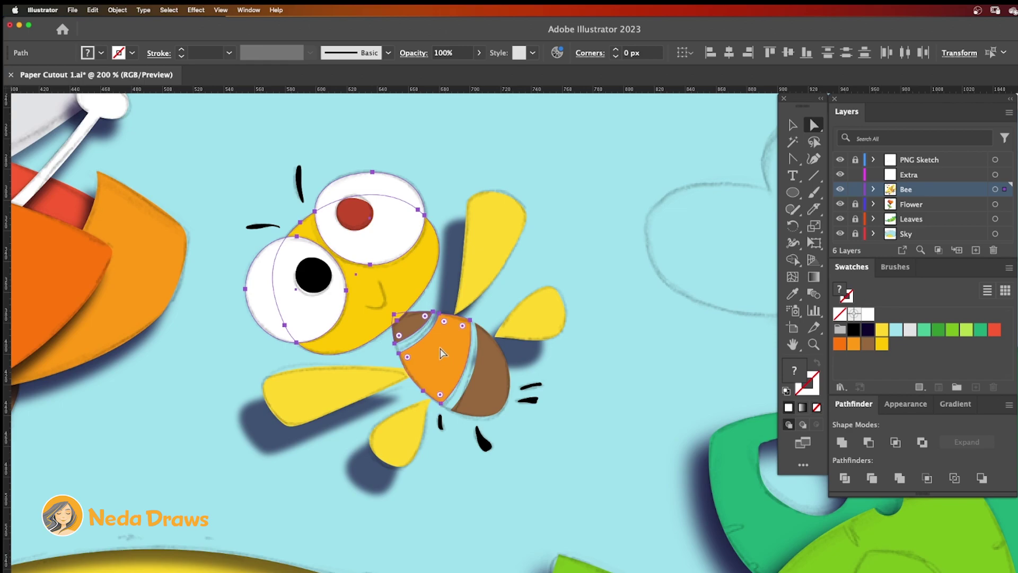
left_click(258, 234, "shift")
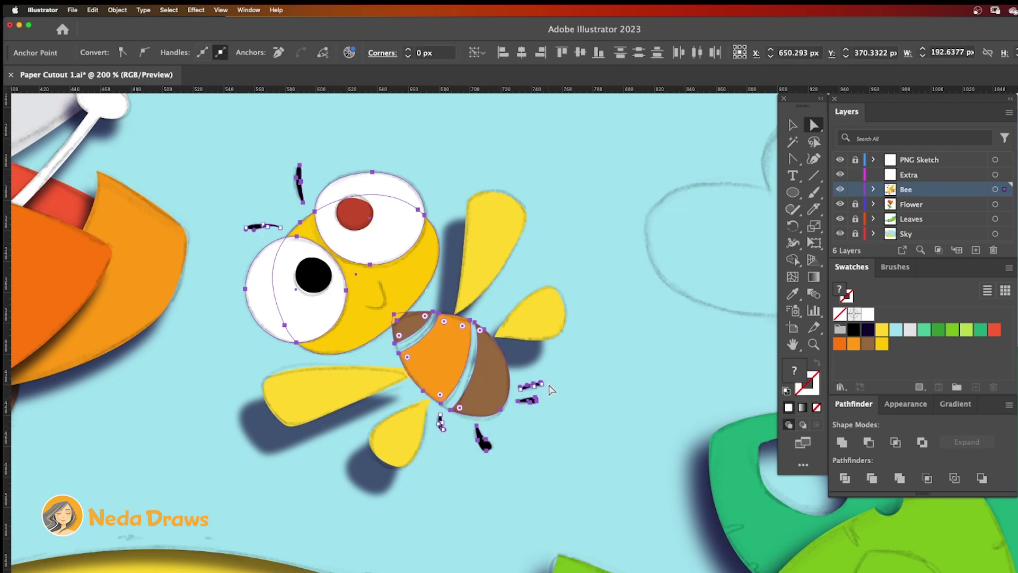
left_click(196, 9)
mouse_move(228, 143)
left_click(360, 149)
Set this shadow's X offset to -6 px and Y offset to 6 px, raise its opacity, and apply it.
left_click(609, 160)
left_click(610, 160)
type("-6 px")
key("Tab")
type("6 px")
left_click(609, 133)
left_click(609, 133)
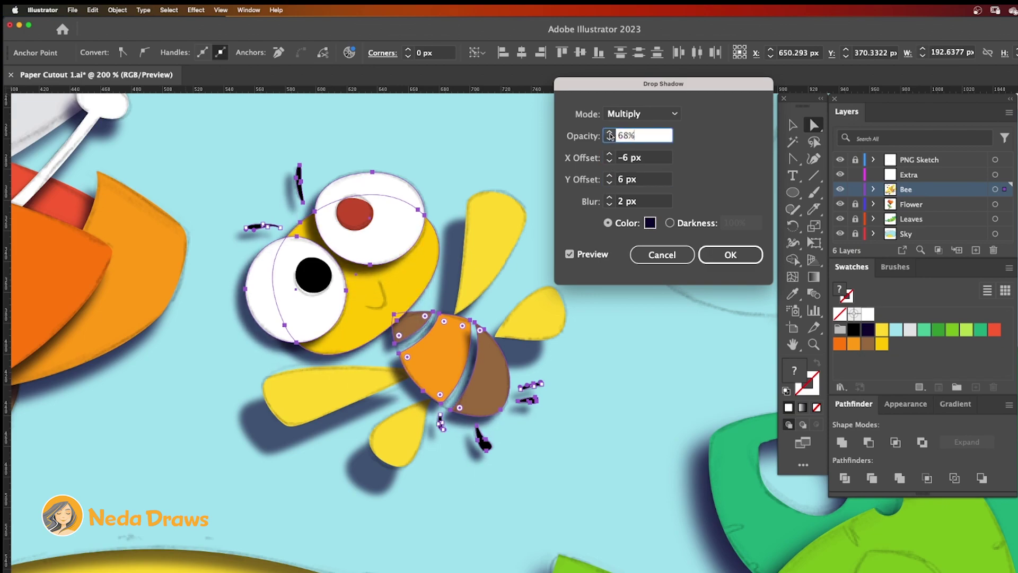
left_click(609, 133)
left_click(610, 133)
left_click(732, 255)
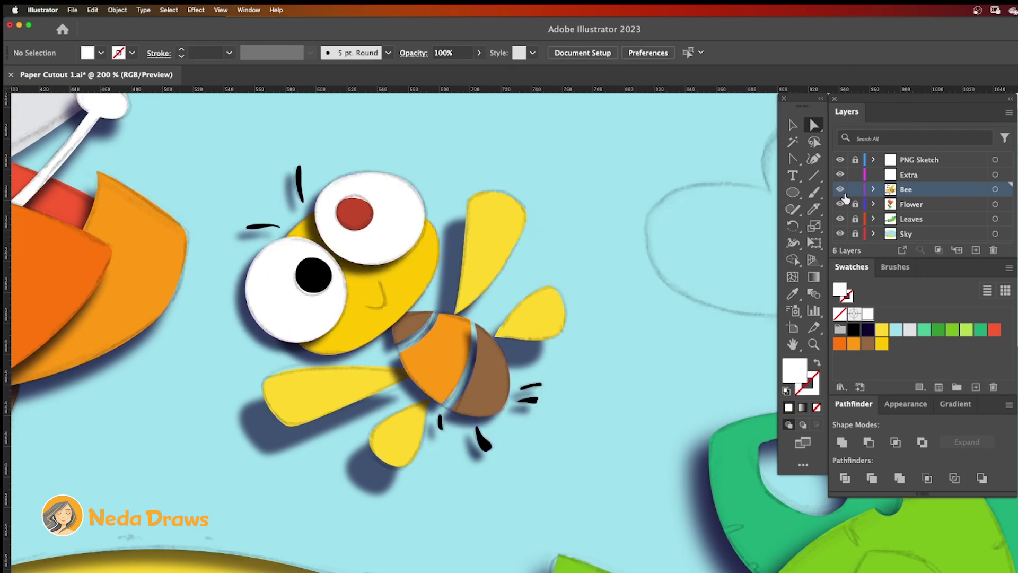
Lock the Bee layer and draw a white rectangle covering the whole artboard on the Extra layer.
left_click(913, 176)
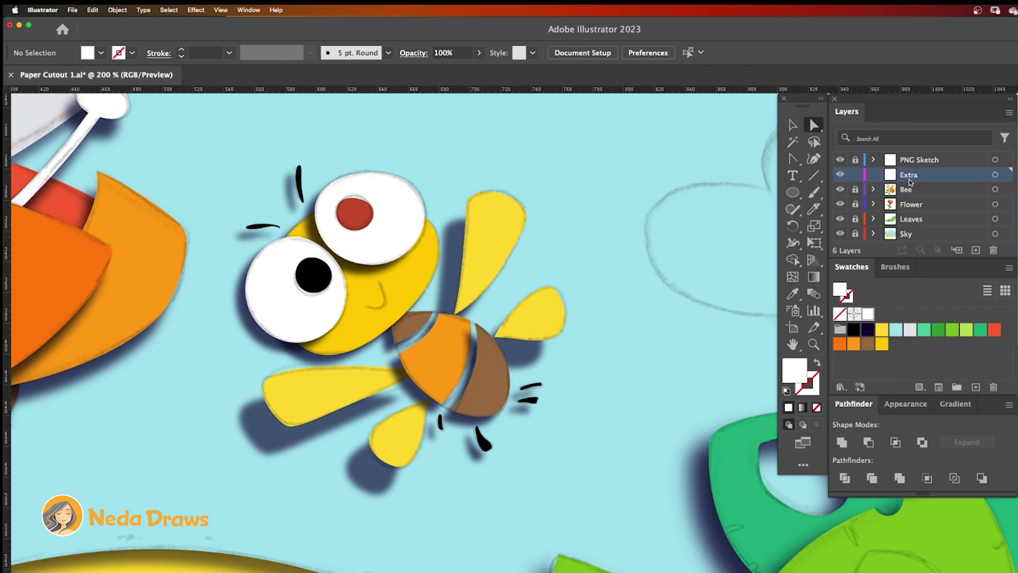
key("cmd+0")
left_click_drag(796, 195, 831, 197)
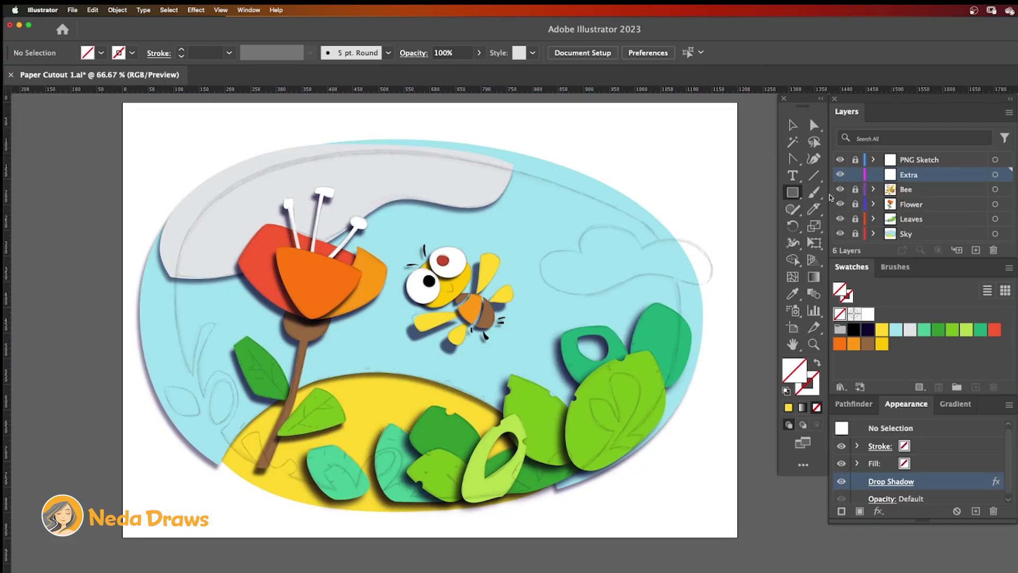
left_click(867, 315)
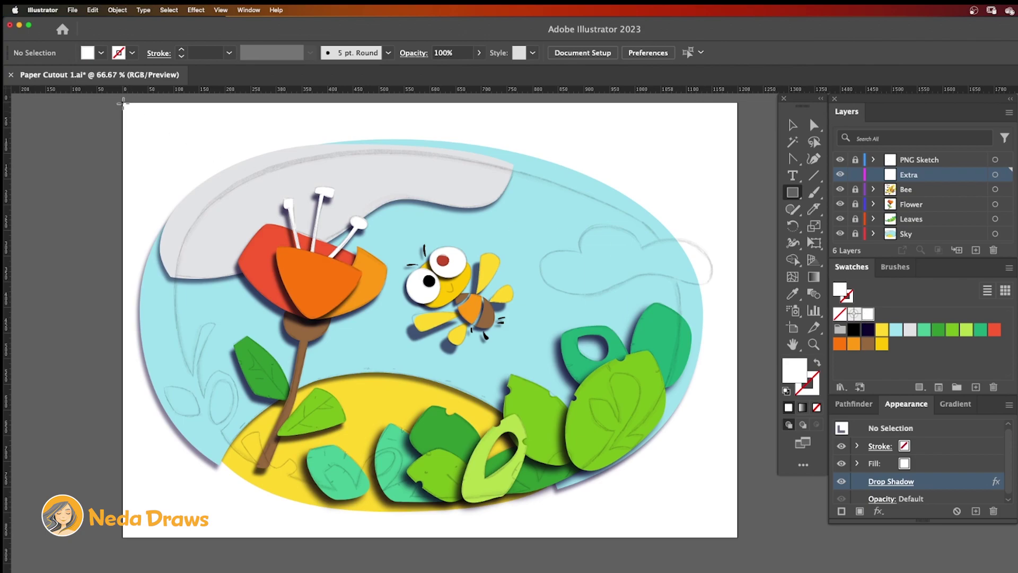
mouse_move(183, 148)
left_mouse_down()
mouse_move(629, 511)
mouse_move(735, 535)
left_mouse_up()
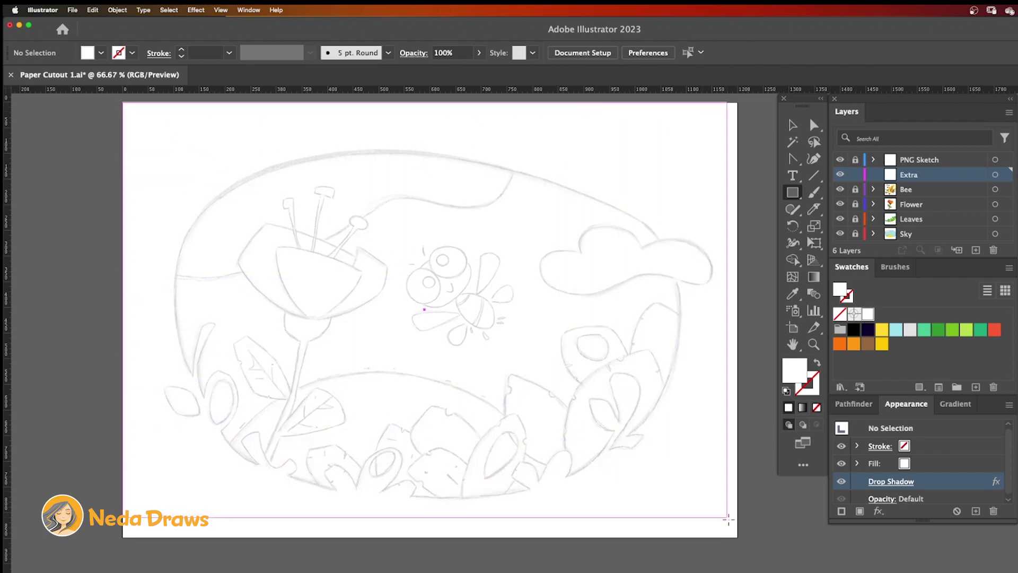
Draw a light grey ellipse about 975 by 650 px over the sketched oval scene outline.
left_click_drag(800, 199, 827, 229)
left_click(910, 329)
mouse_move(237, 184)
left_mouse_down()
mouse_move(571, 433)
mouse_move(674, 488)
left_mouse_up()
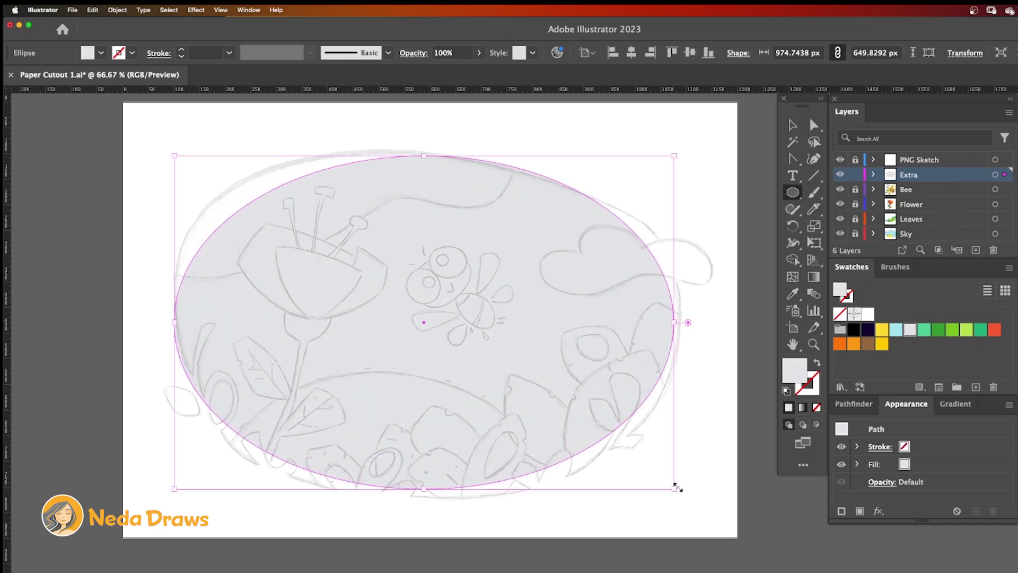
Subtract the grey ellipse from the white rectangle with Minus Front to make a frame with an oval opening.
left_click(792, 125)
key("super+a")
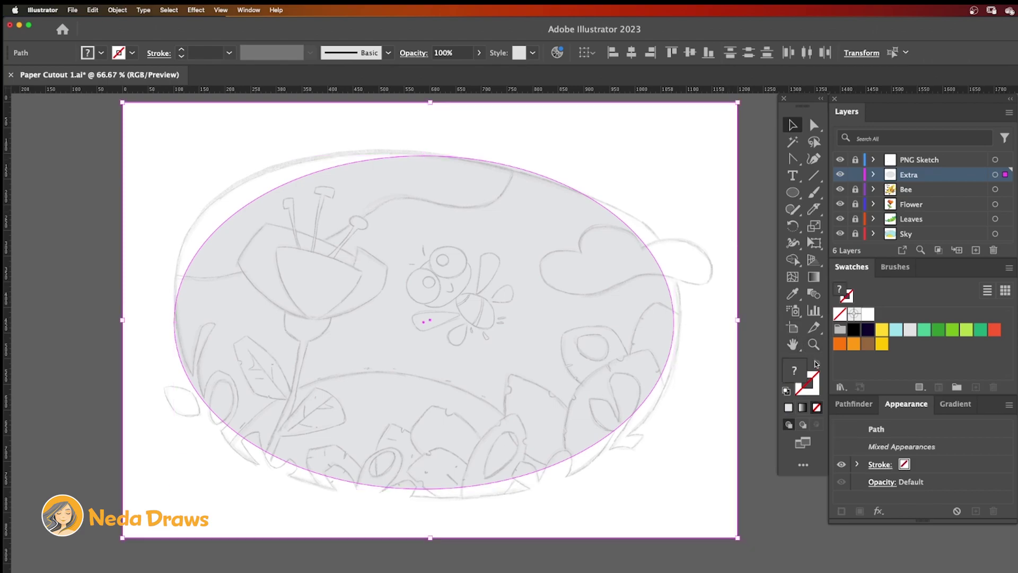
left_click(850, 405)
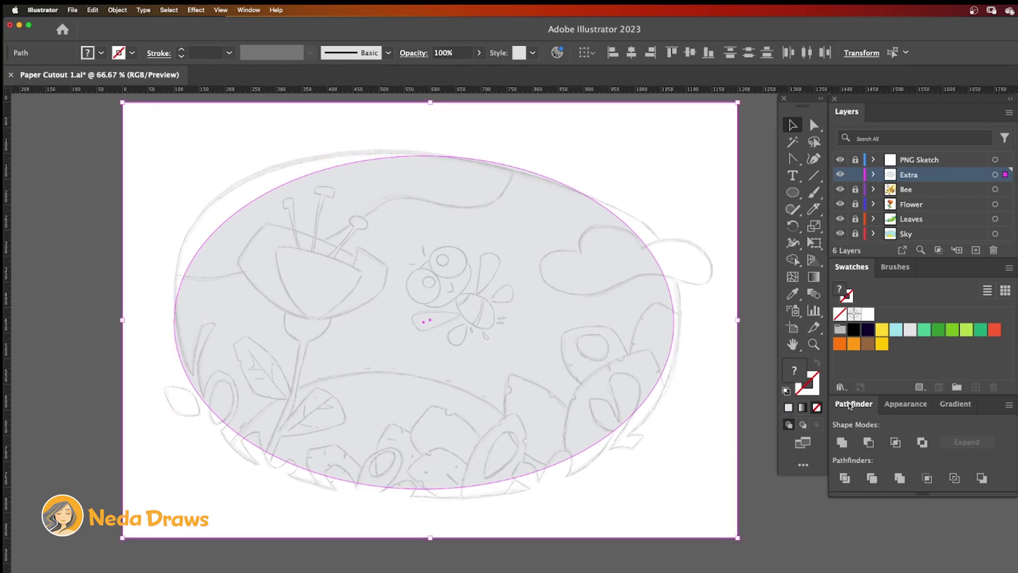
left_click(868, 443)
Add four anchor points to the frame's oval opening, one in each quadrant between the existing points.
left_click_drag(792, 158, 831, 183)
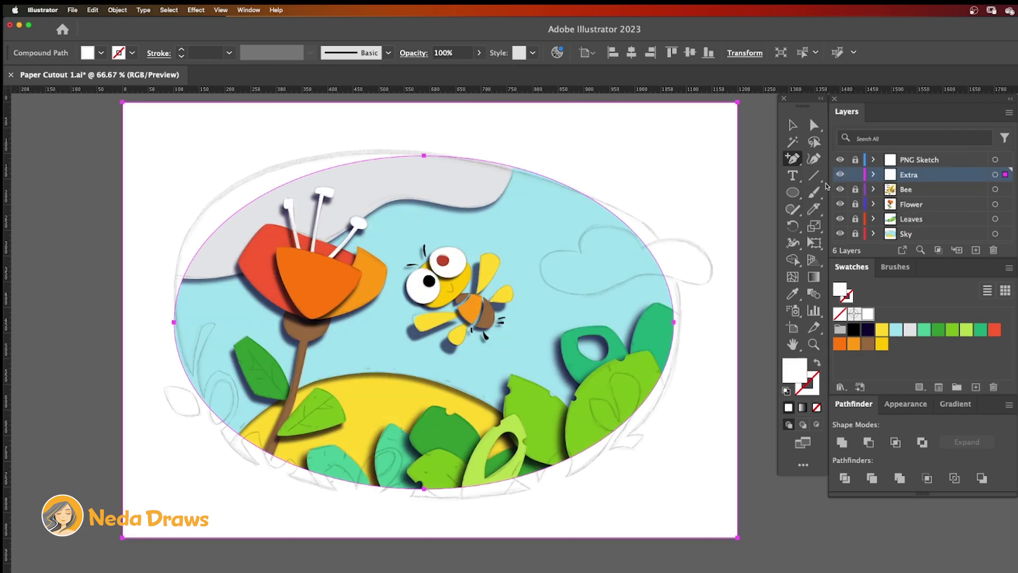
left_click(269, 191)
left_click(627, 225)
left_click(596, 443)
left_click(278, 457)
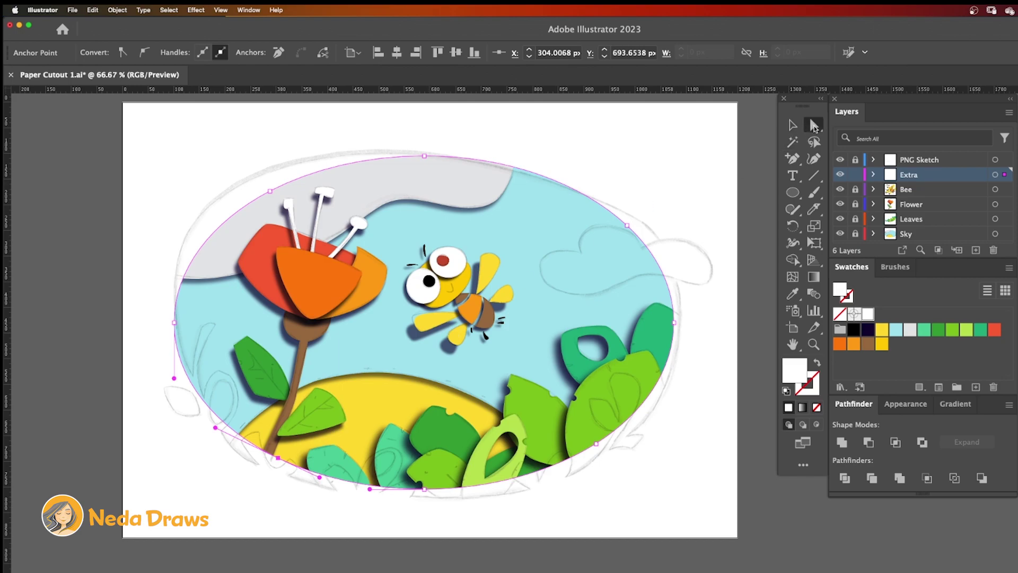
Reshape the frame's opening by moving its anchor points and handles to follow the sketched scene outline.
left_click_drag(271, 197, 239, 181)
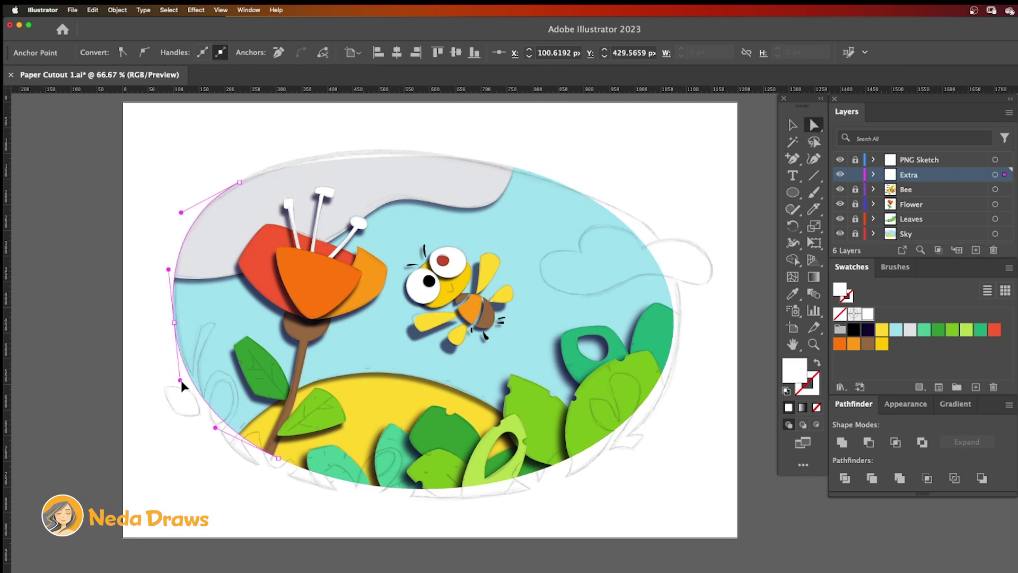
left_click(419, 157)
left_click_drag(508, 156, 491, 159)
left_click_drag(423, 156, 404, 154)
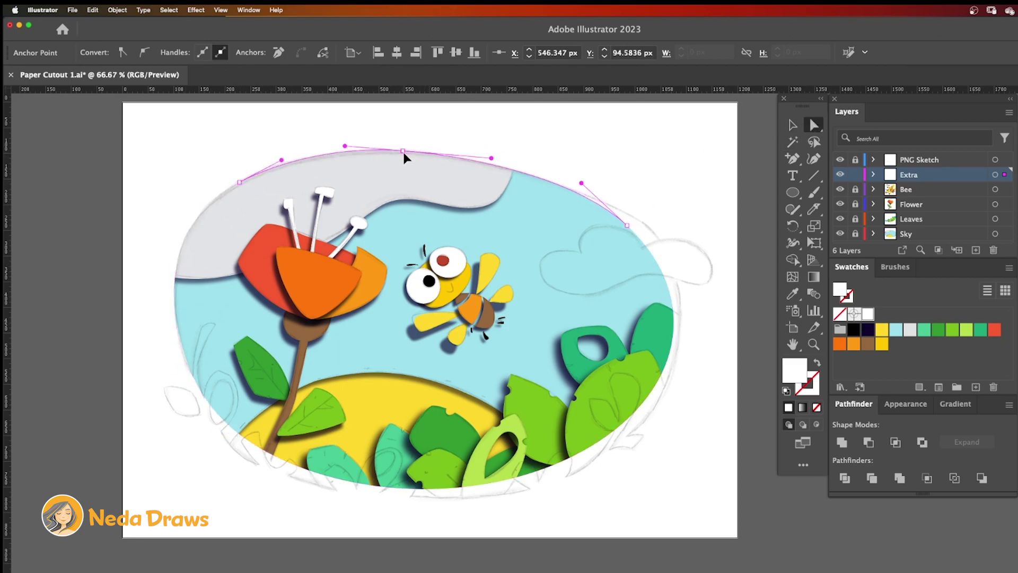
left_click_drag(627, 225, 649, 229)
left_click_drag(596, 443, 607, 459)
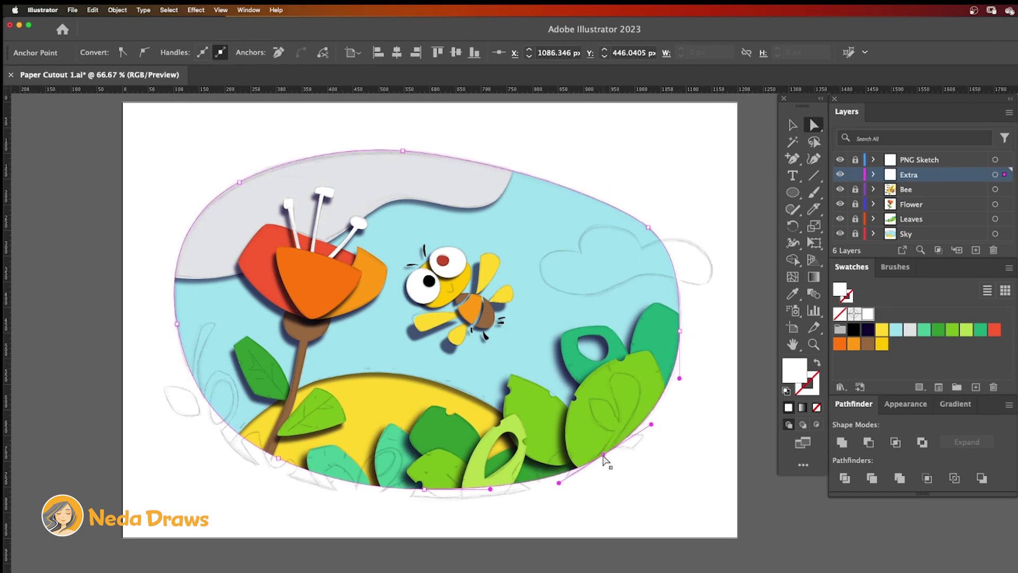
left_click_drag(557, 484, 552, 496)
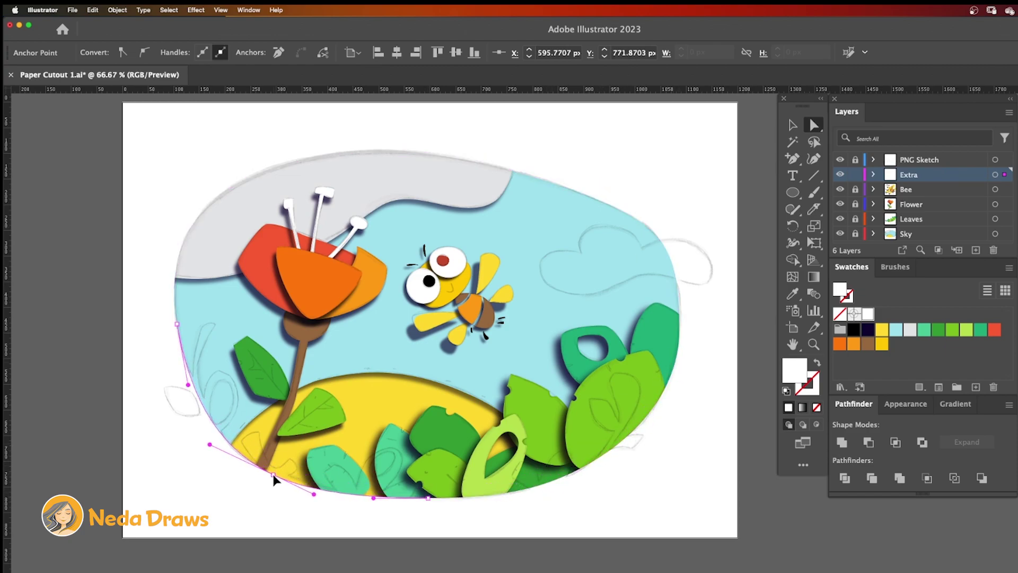
left_click(311, 439)
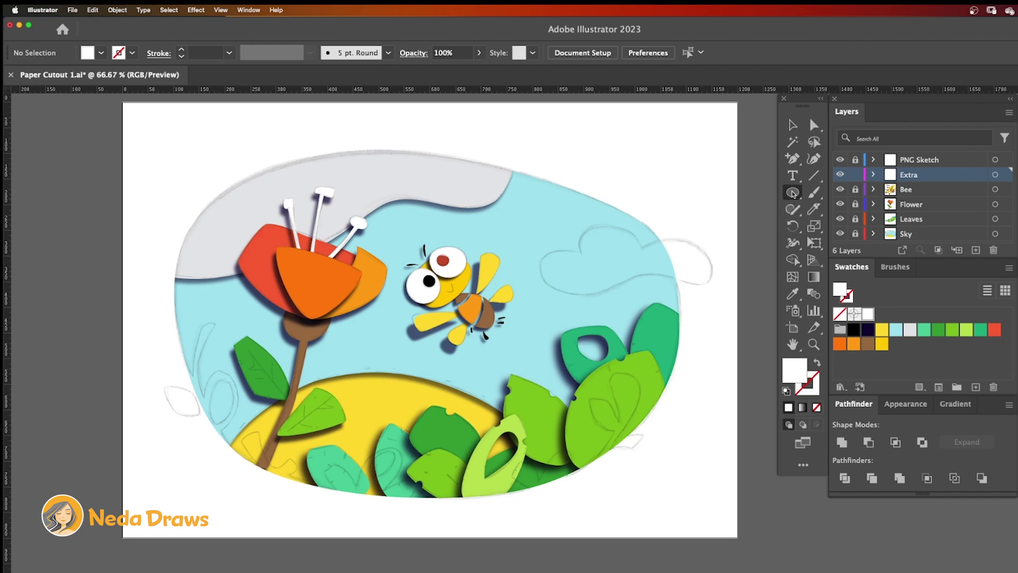
Draw and rotate white ellipses over the sketched leaves along the opening's lower left edge, starting with a slim one about 21 by 167 px.
left_click_drag(213, 316, 195, 405)
key("super+equal")
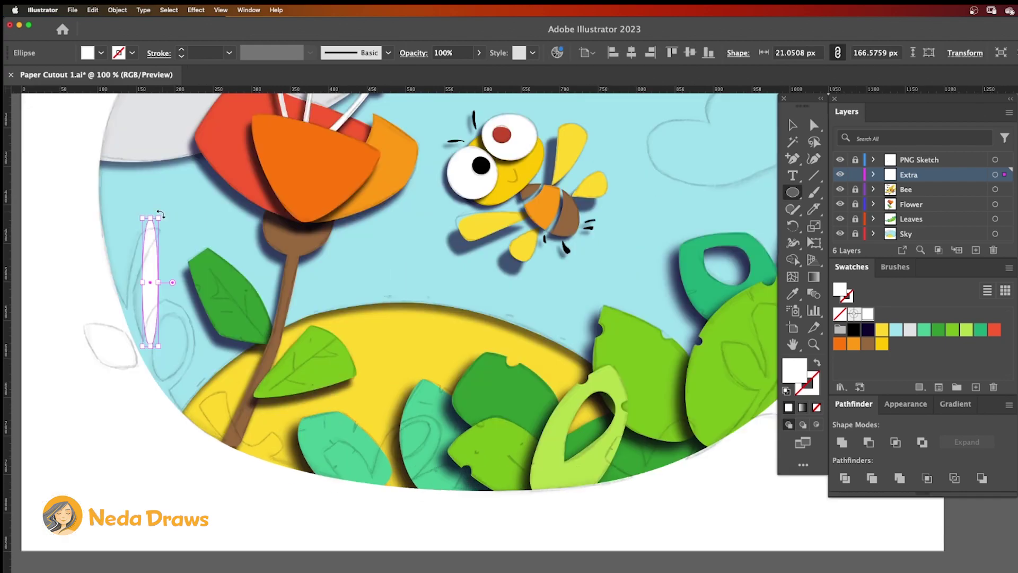
mouse_move(176, 300)
left_mouse_down()
mouse_move(154, 333)
mouse_move(142, 383)
mouse_move(201, 303)
left_mouse_up()
left_click_drag(212, 393, 235, 456)
left_click_drag(266, 420, 299, 473)
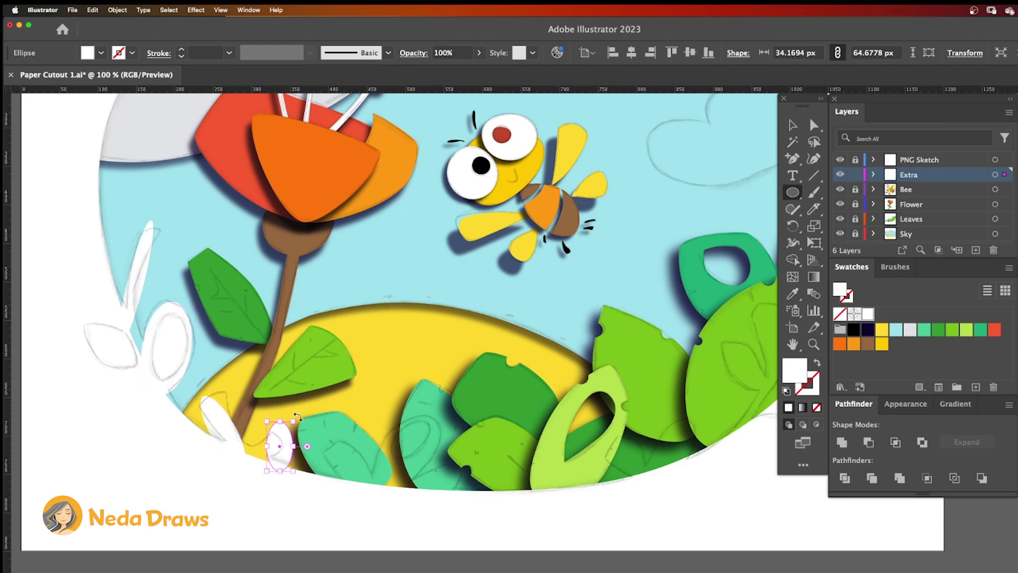
Draw and rotate white ellipses over the sketched leaf clusters along the opening's bottom edge.
scroll(300, 472, "down", 5)
scroll(300, 472, "right", 2)
left_click_drag(289, 346, 335, 402)
mouse_move(404, 325)
left_mouse_down()
mouse_move(340, 420)
mouse_move(325, 404)
left_mouse_up()
mouse_move(442, 368)
left_mouse_down()
mouse_move(375, 410)
mouse_move(367, 396)
left_mouse_up()
mouse_move(574, 342)
left_mouse_down()
mouse_move(615, 391)
mouse_move(682, 329)
left_mouse_up()
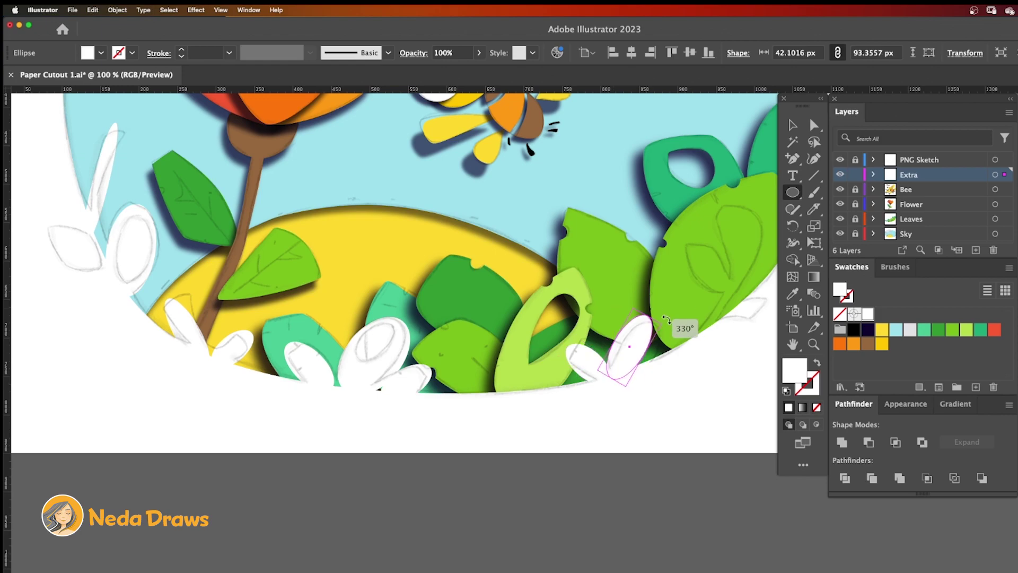
Draw and rotate white ellipses over the two leaves and the stem sketched on the large green leaf at the right.
scroll(637, 318, "right", 3)
mouse_move(659, 277)
left_mouse_down()
mouse_move(620, 200)
mouse_move(626, 186)
left_mouse_up()
left_click_drag(593, 289, 645, 321)
left_click_drag(644, 322, 649, 310)
Reshape the white ellipses on the large right green leaf into tapered leaves and a long stem following the sketch.
key("super+equal")
key("a")
left_click_drag(488, 250, 493, 233)
left_click_drag(464, 173, 443, 182)
left_click(405, 252)
left_click_drag(469, 278, 461, 265)
left_click_drag(418, 333, 406, 265)
left_click(346, 419)
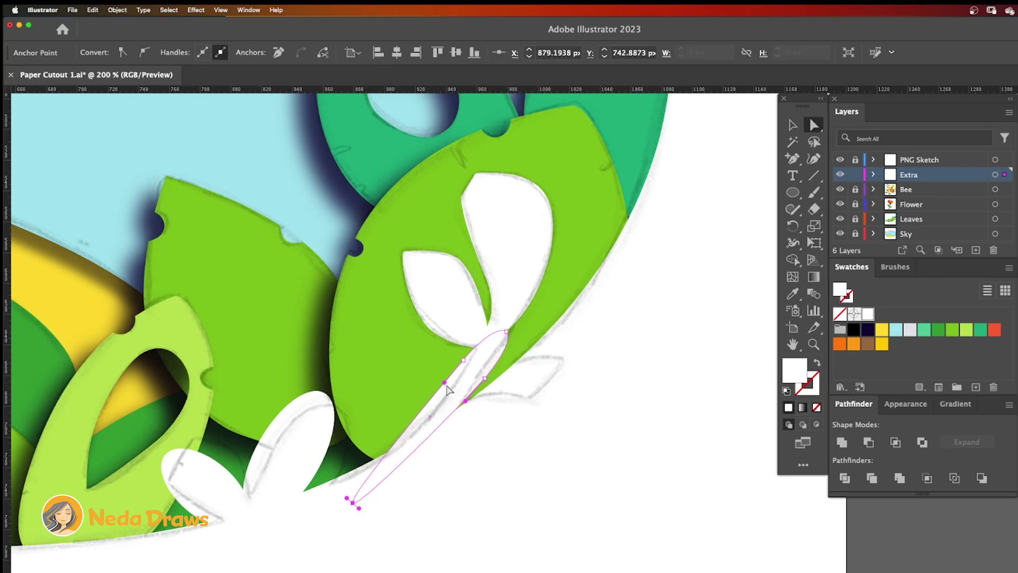
Adjust the anchor points of the white leaves along the opening's bottom edge to match the sketch.
scroll(477, 328, "down", 5)
scroll(477, 328, "left", 8)
left_click(438, 336)
left_click_drag(444, 316, 451, 309)
mouse_move(407, 359)
left_mouse_down()
mouse_move(391, 348)
mouse_move(419, 357)
left_mouse_up()
Refine the large white leaf at the bottom centre and erase the sketched oval hole inside it.
key("shift+e")
scroll(405, 294, "left", 10)
scroll(406, 294, "down", 2)
left_click(518, 170)
key("shift+e")
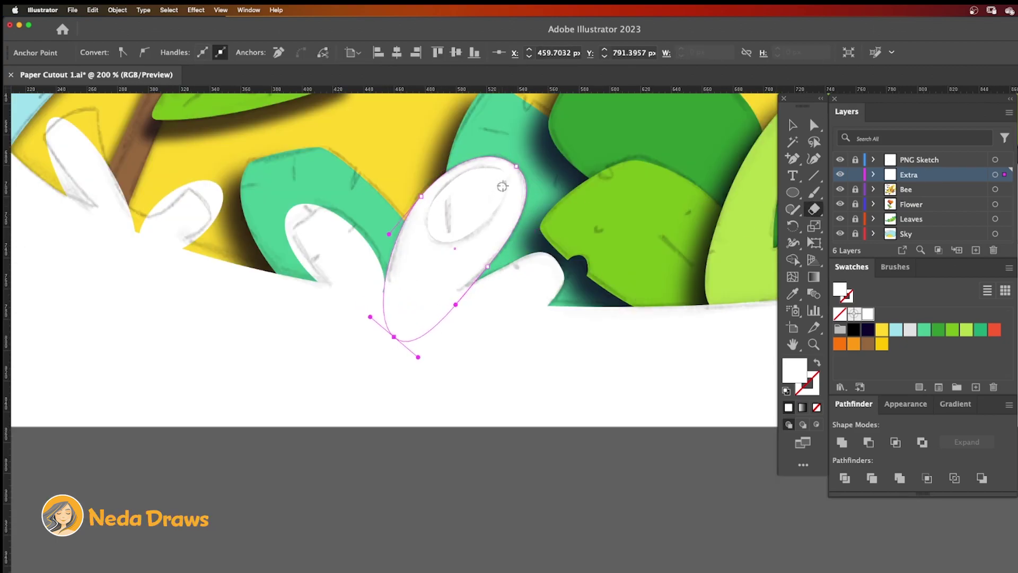
left_click_drag(502, 189, 466, 246)
Reshape the white leaf left of the holed one at the bottom centre into the sketched angular form.
key("a")
left_click(391, 333)
left_click(414, 196)
left_click_drag(439, 173, 399, 216)
left_click(355, 234)
left_click(382, 295)
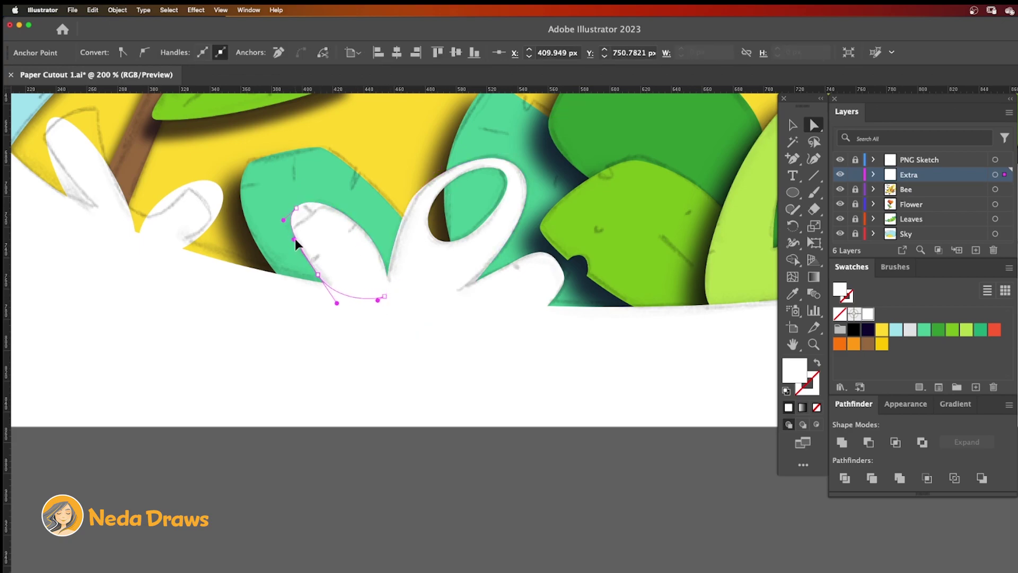
Reshape the two white leaves at the base of the flower stem to match their sketched outlines.
scroll(393, 212, "left", 10)
scroll(392, 212, "up", 2)
left_click(390, 147)
left_click_drag(412, 185, 393, 254)
left_click(342, 174)
left_click(438, 262)
left_click(487, 233)
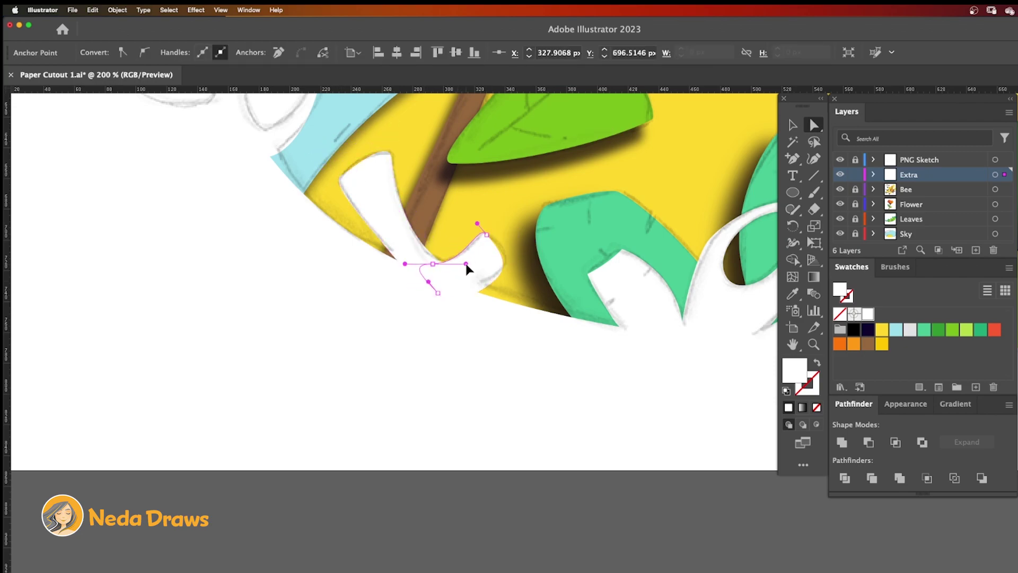
Erase the inner oval of the white leaf near the left edge and adjust the opening's curve beside it.
key("shift+e")
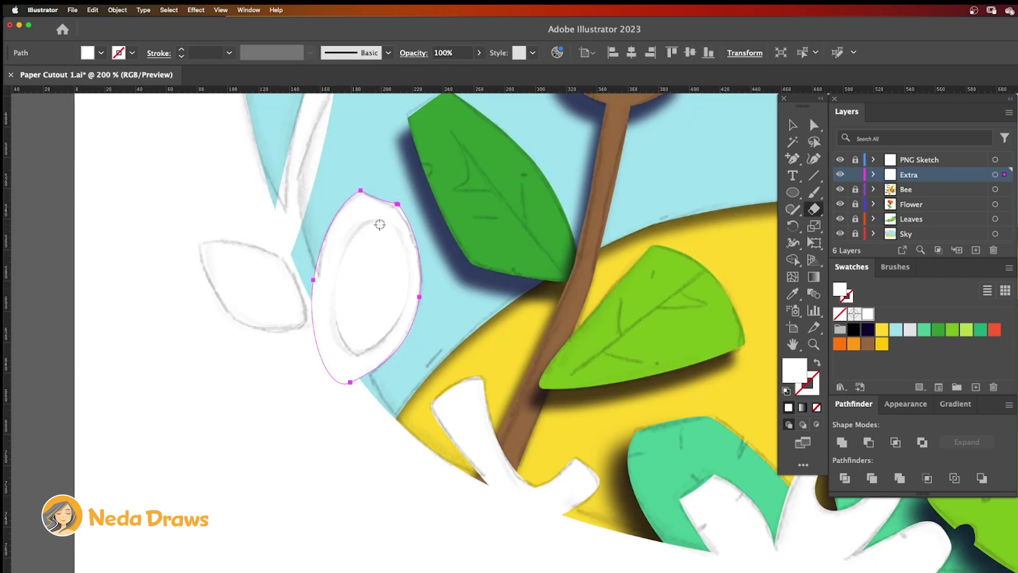
left_click_drag(381, 224, 376, 277)
key("a")
left_click(364, 385)
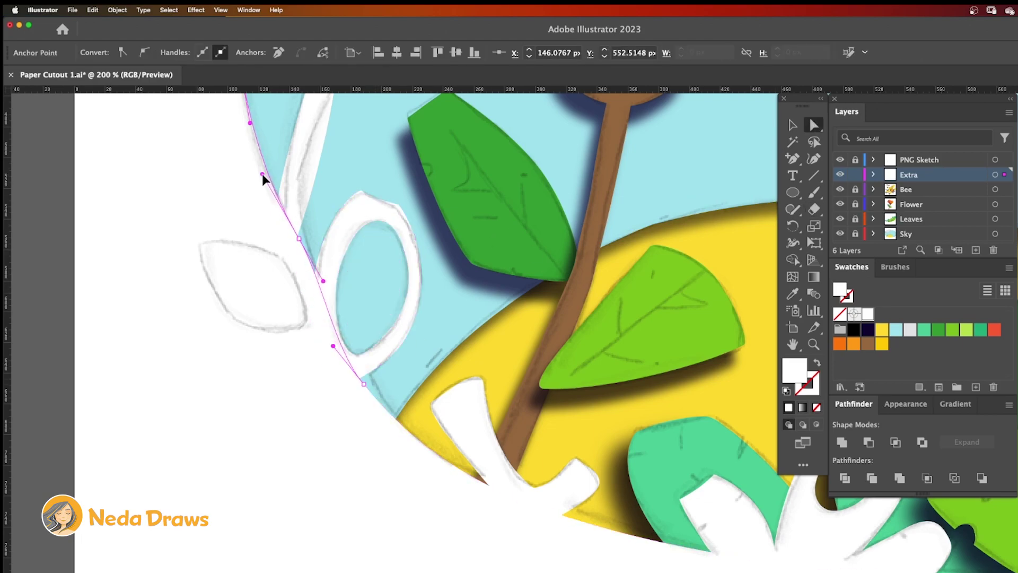
Cut the sketched outer leaf shapes out of the white frame at its left and right sides with the Eraser.
key("super+minus")
key("shift+e")
left_click_drag(38, 244, 93, 272)
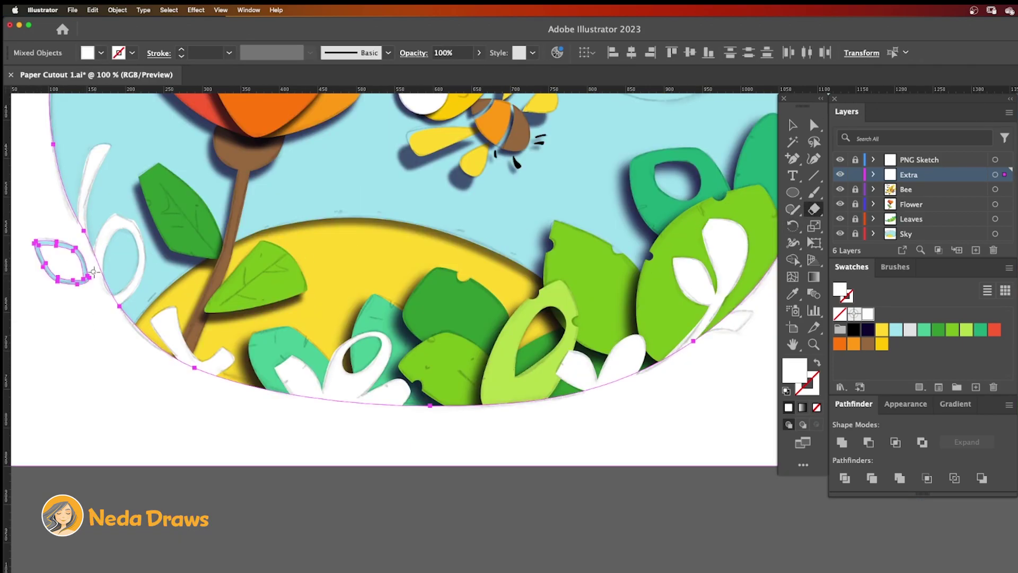
key("super+shift+a")
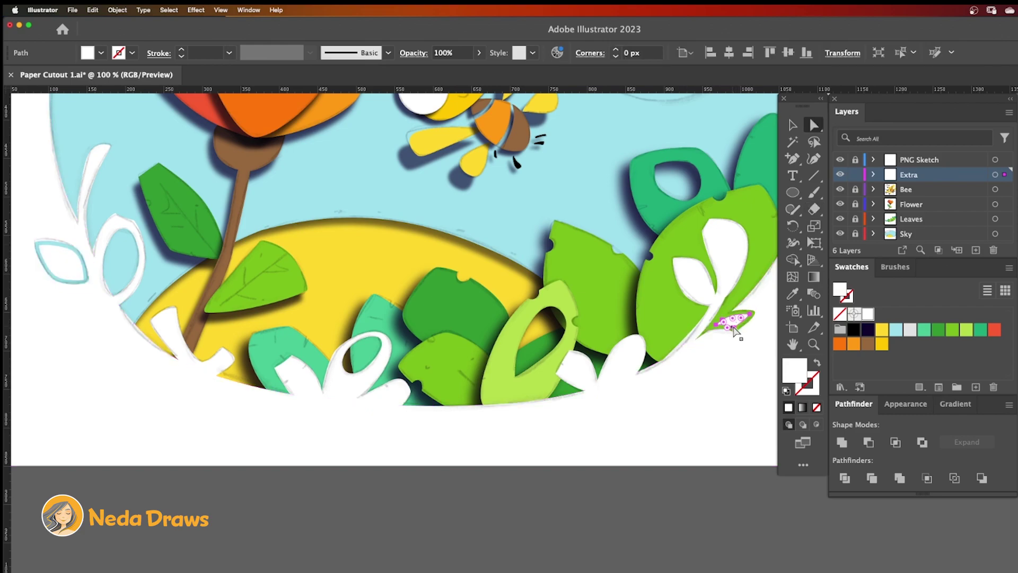
Select the frame with all the white leaves and unite them into one shape.
key("super+minus")
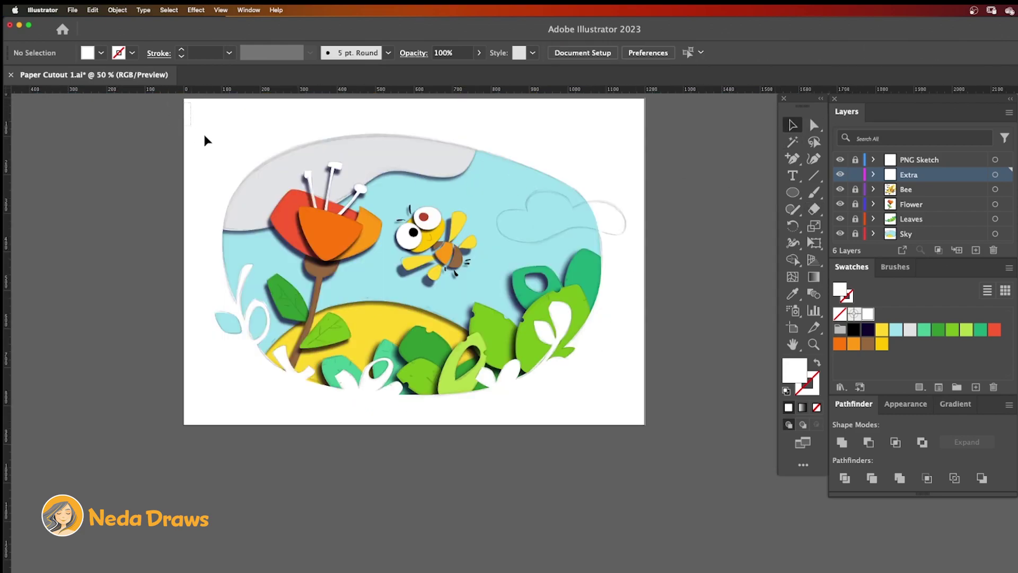
key("super+a")
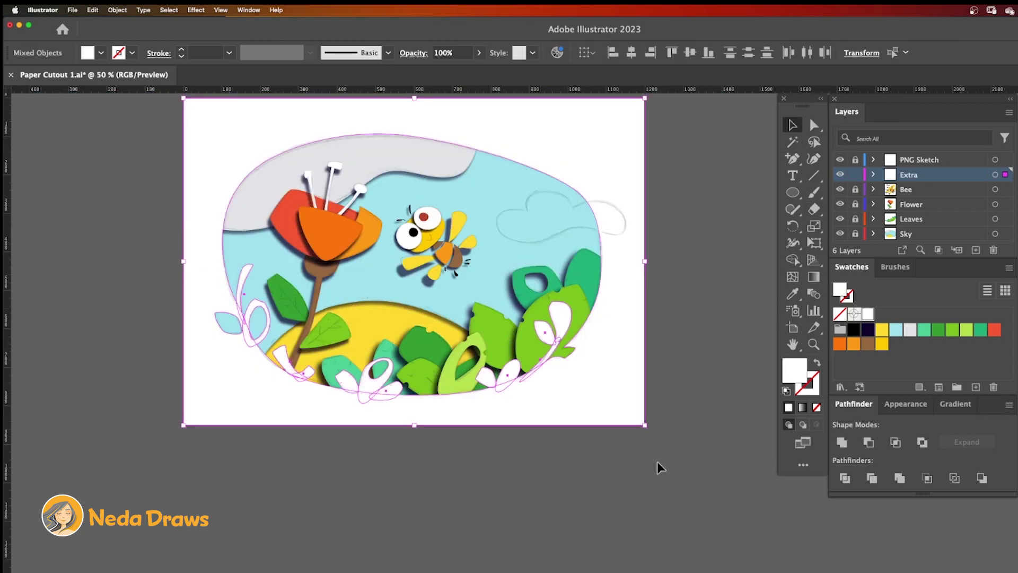
left_click(842, 442)
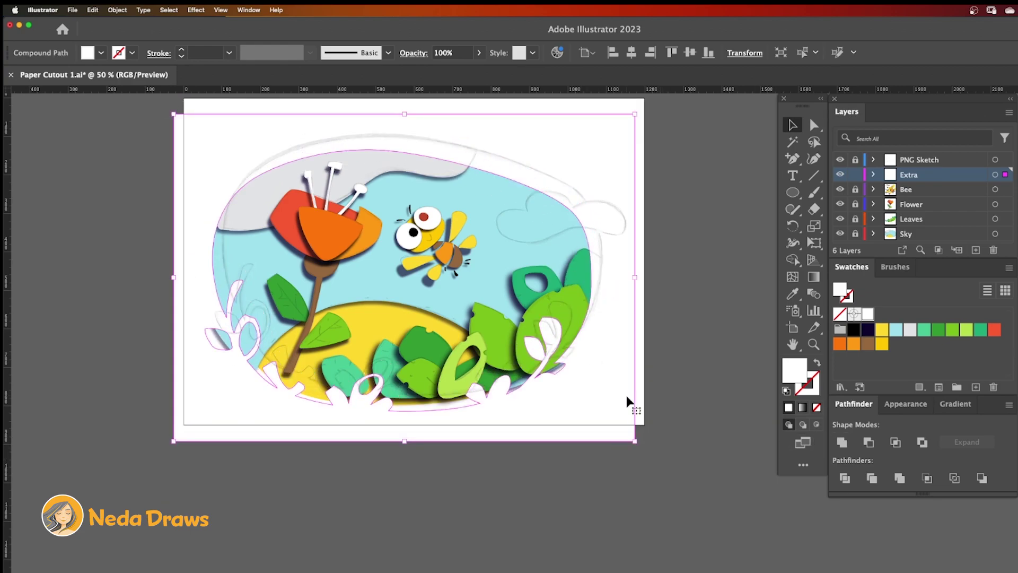
Add a Multiply drop shadow to the frame with X offset -17 px, Y offset 13 px and 3 px blur.
left_click(195, 10)
mouse_move(260, 148)
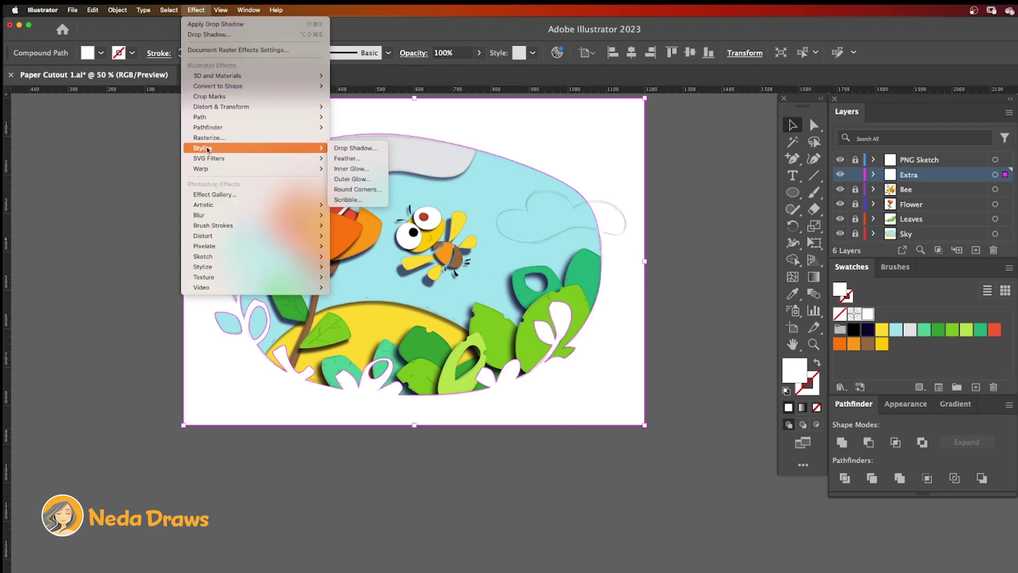
left_click(354, 148)
left_click(684, 177)
left_click(684, 176)
left_click(684, 192)
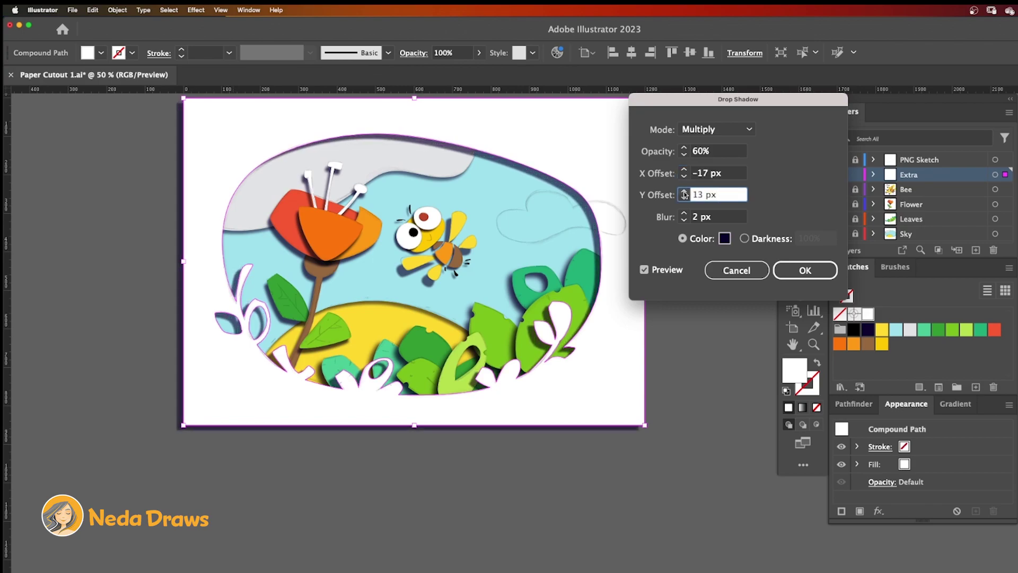
left_click(684, 215)
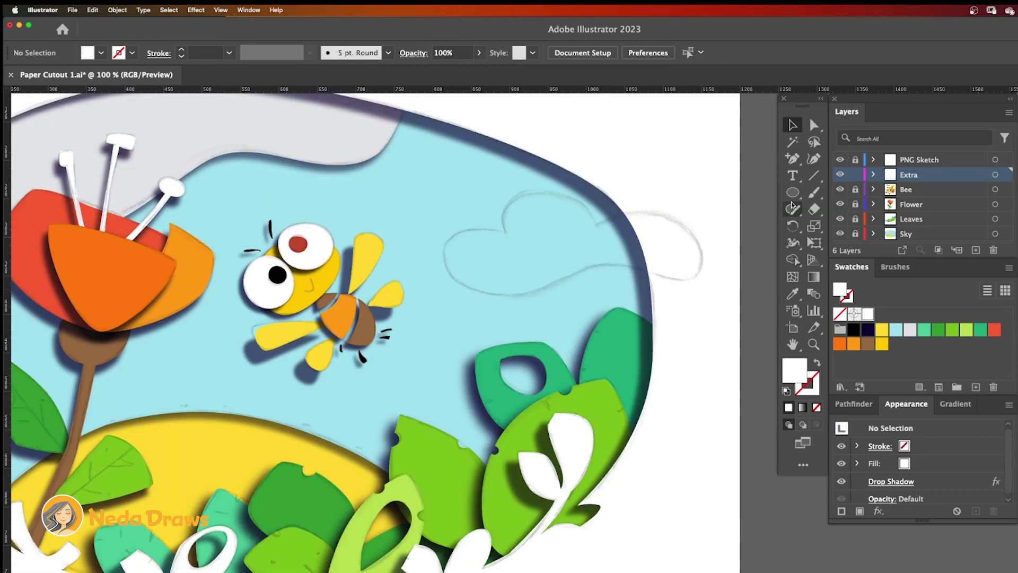
Draw two light grey ellipses over the sketched cloud, a small one for the bump and a wide one for the body.
left_click(910, 332)
left_click_drag(515, 194, 597, 263)
left_click_drag(452, 231, 702, 306)
Reshape both grey ellipses with anchor points and handles to follow the sketched wavy cloud outline.
left_click(546, 198)
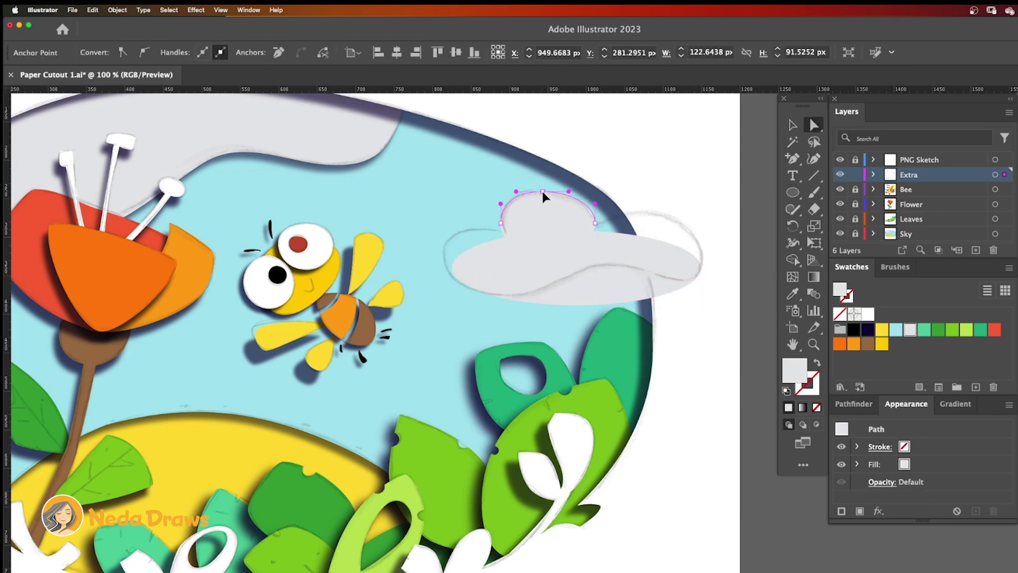
left_click_drag(452, 268, 445, 259)
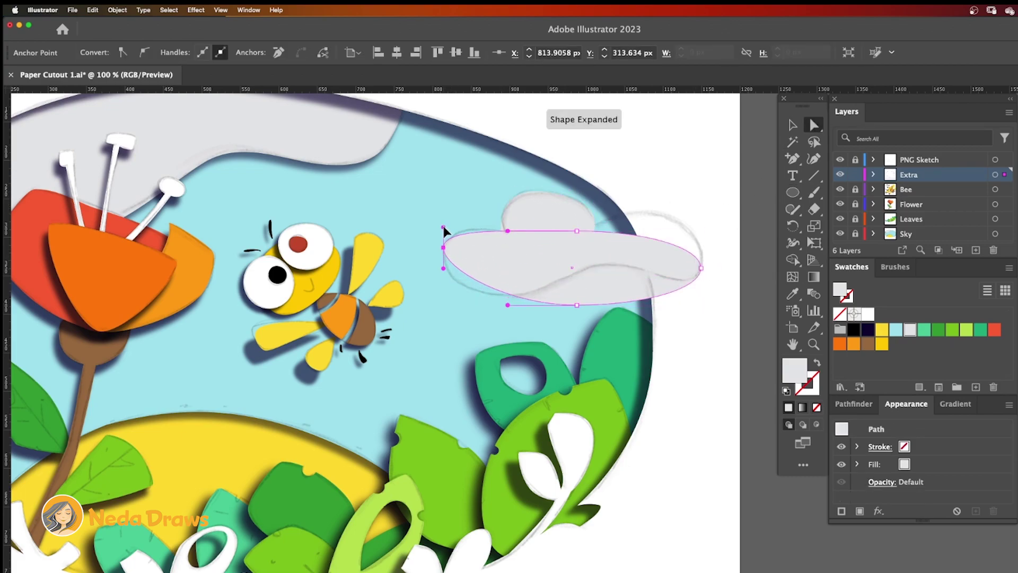
left_click_drag(576, 304, 579, 275)
left_click_drag(645, 231, 660, 223)
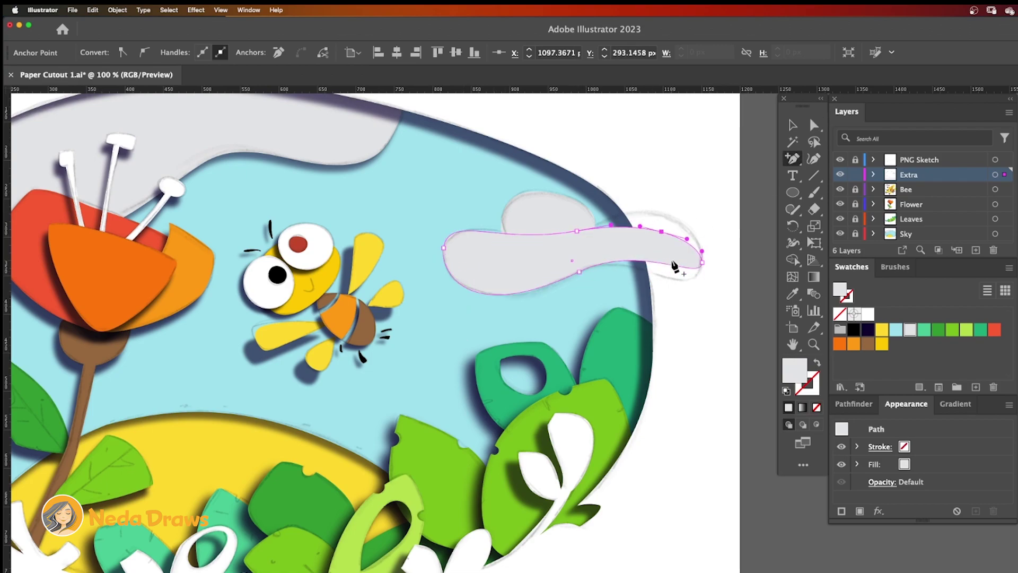
left_click_drag(702, 262, 660, 212)
left_click_drag(497, 245, 525, 242)
left_click_drag(659, 214, 702, 285)
Select the two cloud shapes and unite them.
left_click(547, 219)
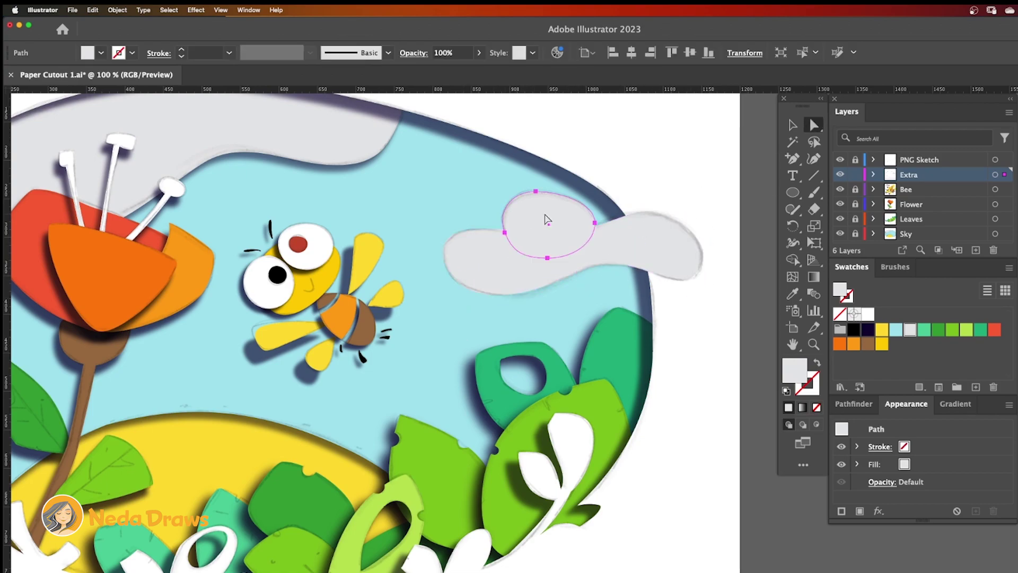
left_click(636, 249, "shift")
left_click(850, 404)
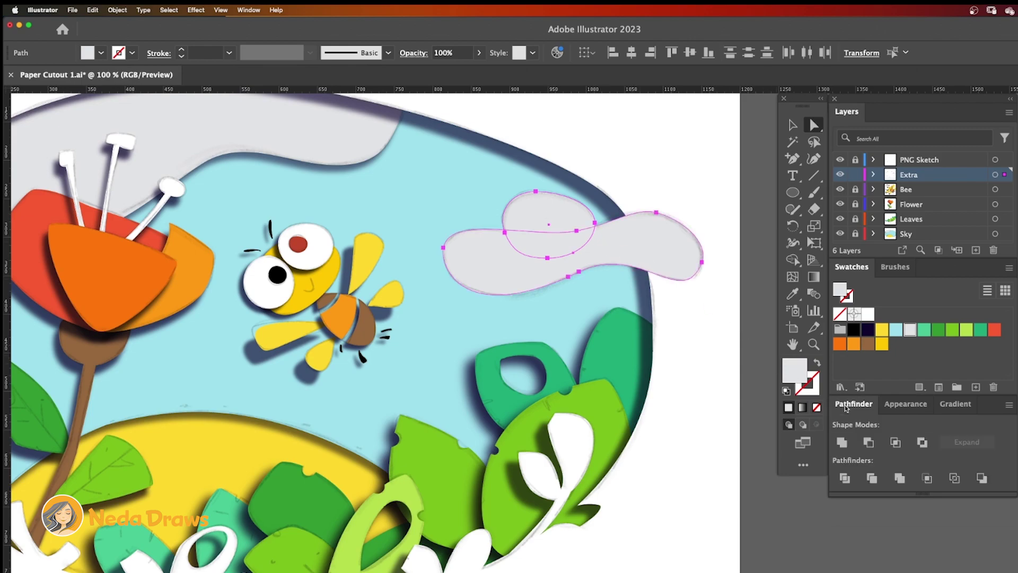
left_click(842, 442)
Apply a drop shadow to the cloud with 49% opacity, X offset -17 px, Y offset 13 px and 3 px blur.
left_click(204, 13)
mouse_move(249, 144)
left_click(361, 146)
left_click_drag(254, 163, 254, 163)
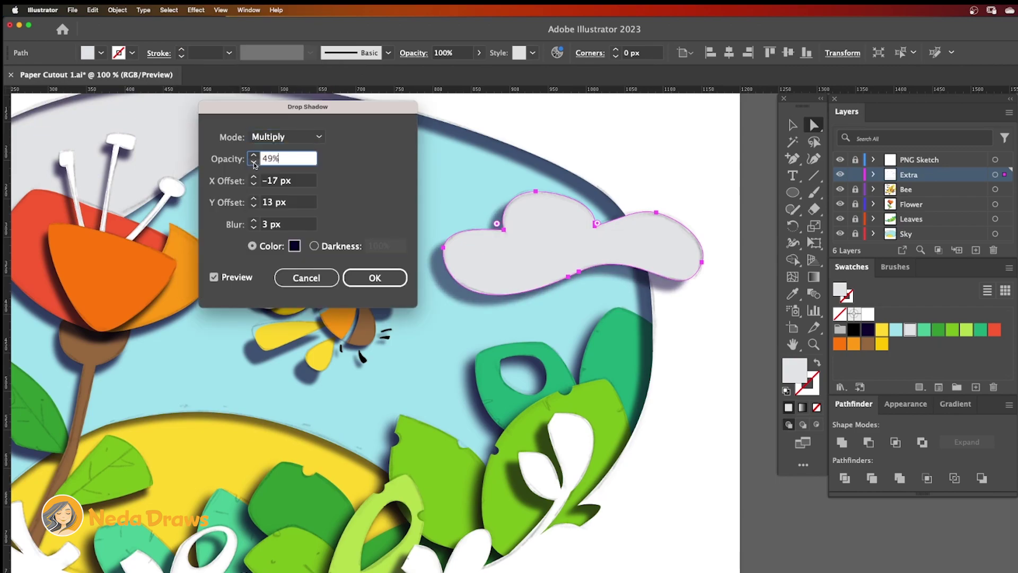
left_click(374, 277)
scroll(662, 339, "down", 1)
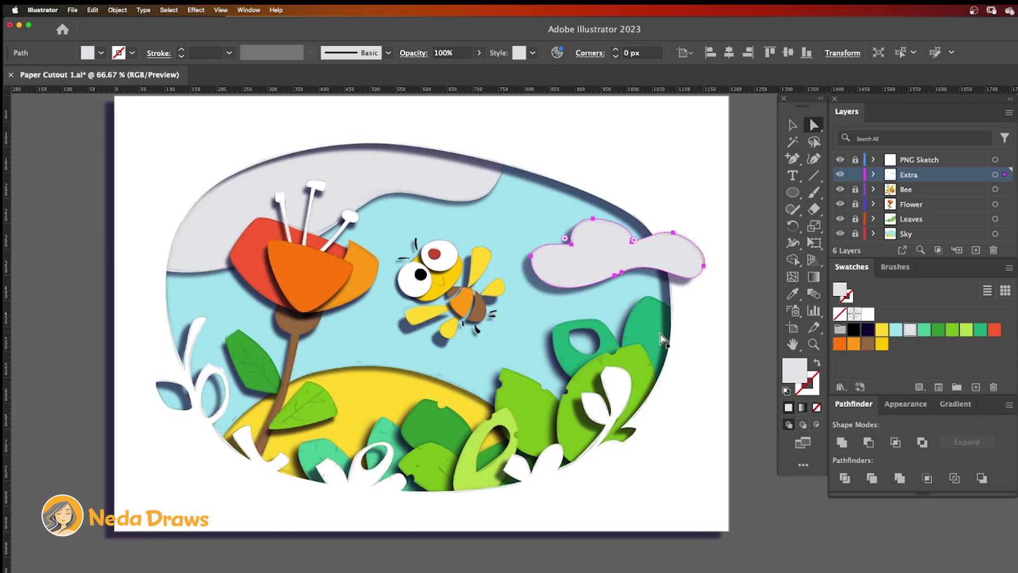
Lock the Extra layer, unlock the Bee layer, and draw small white highlight circles on the bee's two pupils.
left_click(657, 336)
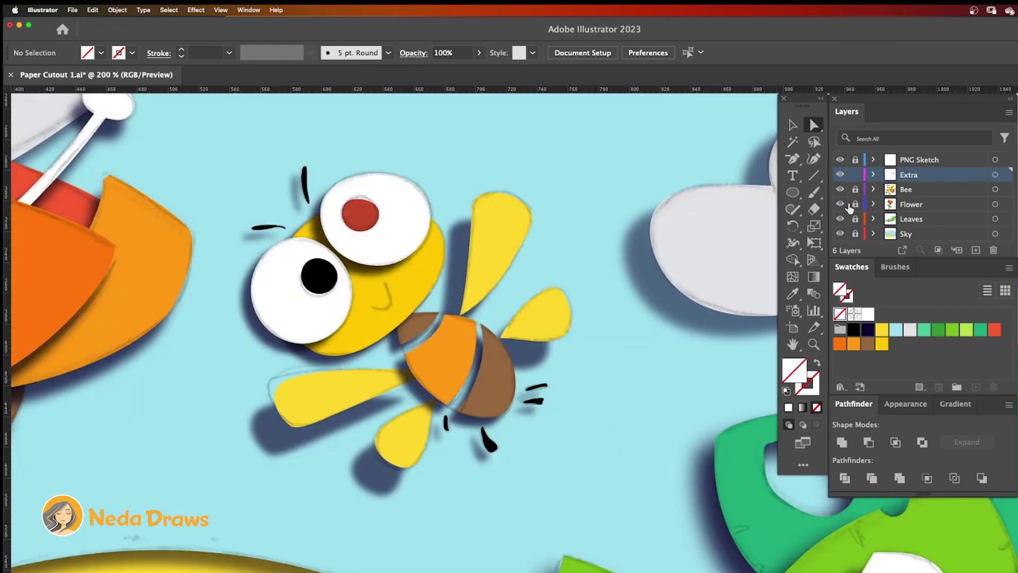
left_click(918, 191)
left_click_drag(359, 202, 366, 209)
Select the bee's yellow head and erase the curved smile out of it along the sketch.
key("a")
key("super+equal")
left_click(365, 288)
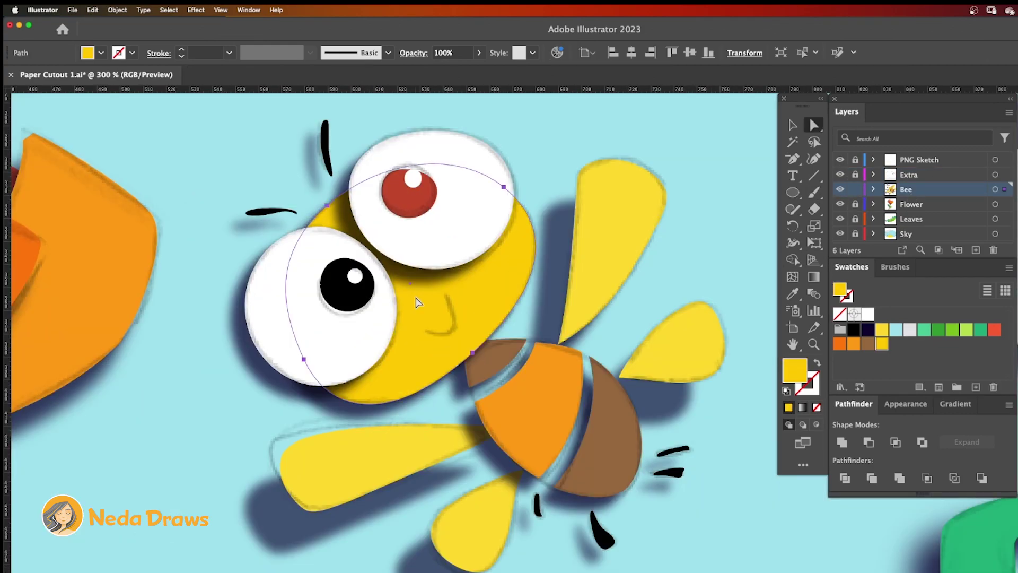
key("shift+e")
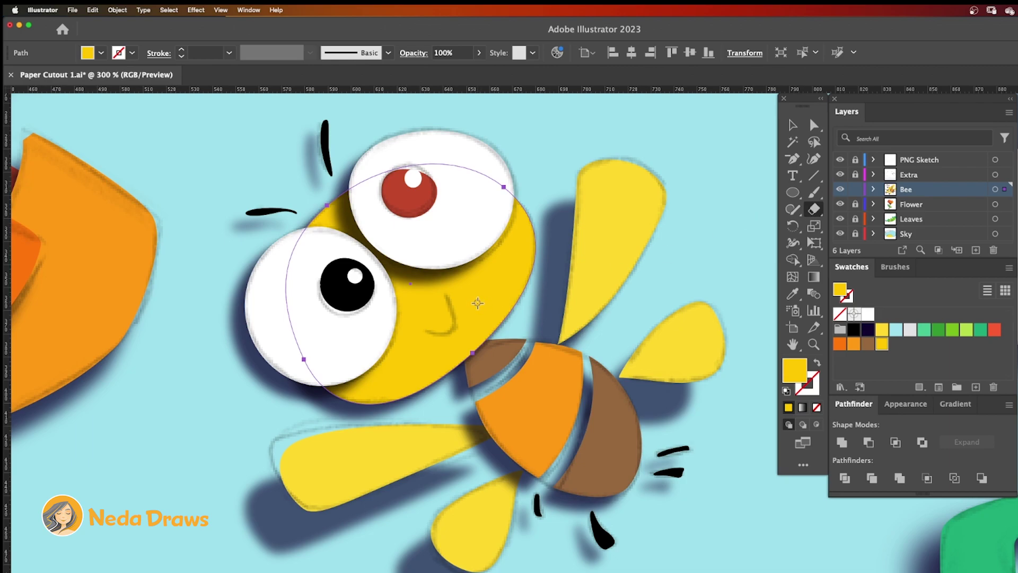
left_click_drag(455, 318, 446, 289)
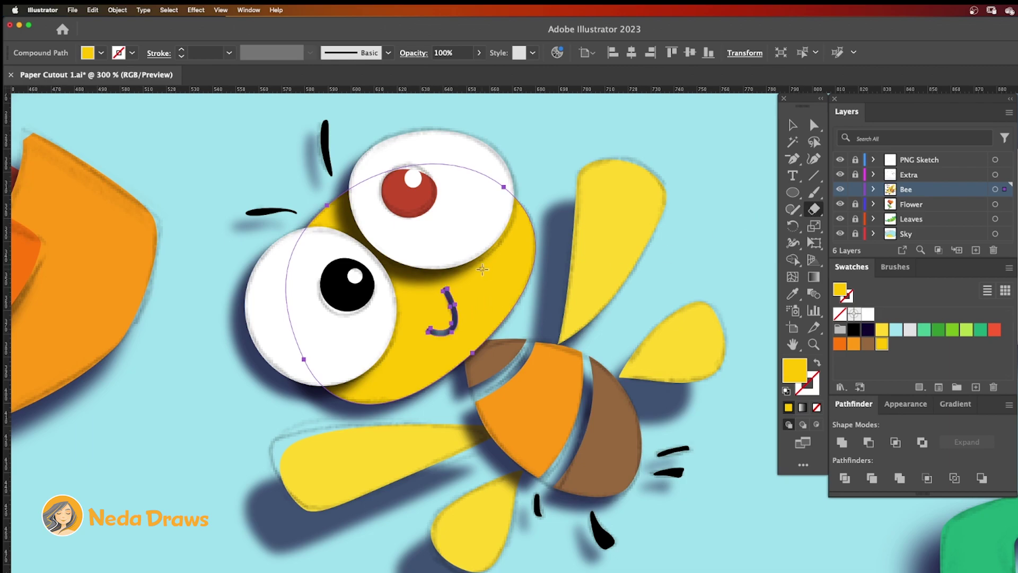
Erase small freckles out of the bee's yellow head and short texture lines out of its yellow wings.
left_click(497, 273)
scroll(380, 379, "down", 3)
scroll(380, 379, "right", 3)
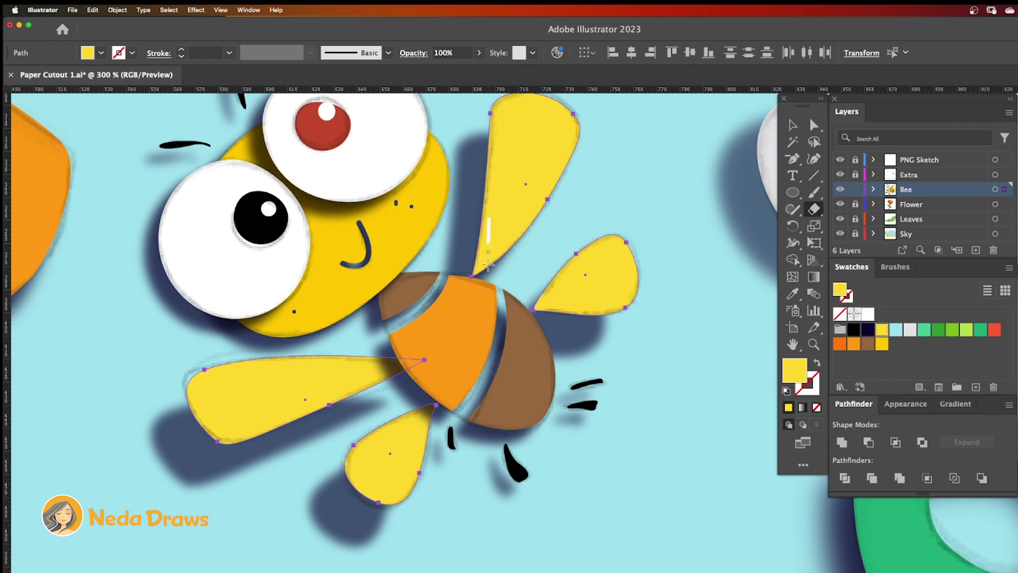
left_click_drag(378, 359, 374, 374)
mouse_move(359, 359)
left_mouse_down()
mouse_move(354, 383)
mouse_move(326, 382)
left_mouse_up()
mouse_move(555, 284)
left_mouse_down()
mouse_move(554, 305)
mouse_move(570, 300)
left_mouse_up()
left_click_drag(417, 416, 415, 441)
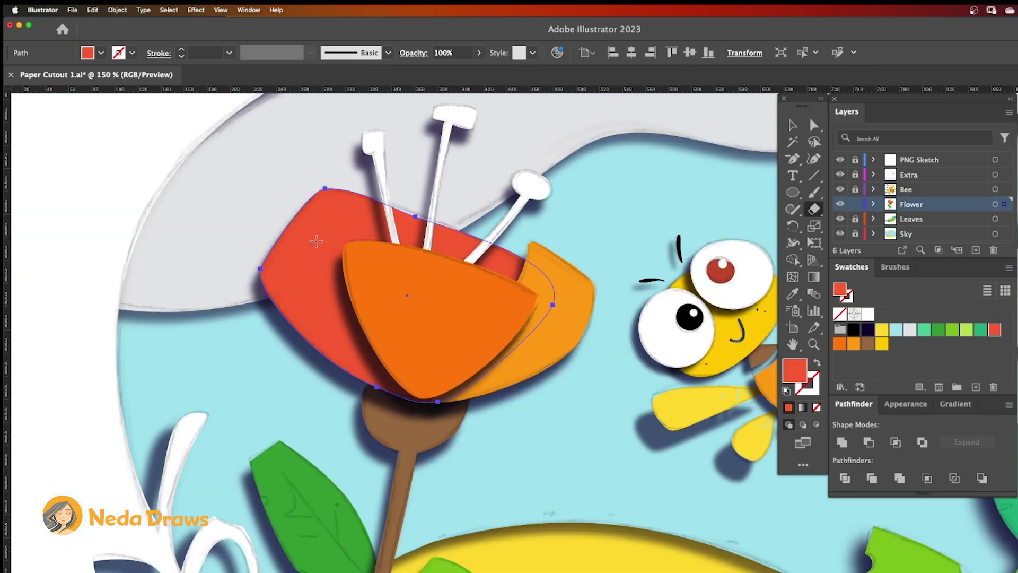
Erase short diagonal texture lines out of the flower's red petal and the front orange petal.
mouse_move(321, 236)
left_mouse_down()
mouse_move(277, 275)
mouse_move(293, 287)
left_mouse_up()
left_click_drag(320, 290, 301, 325)
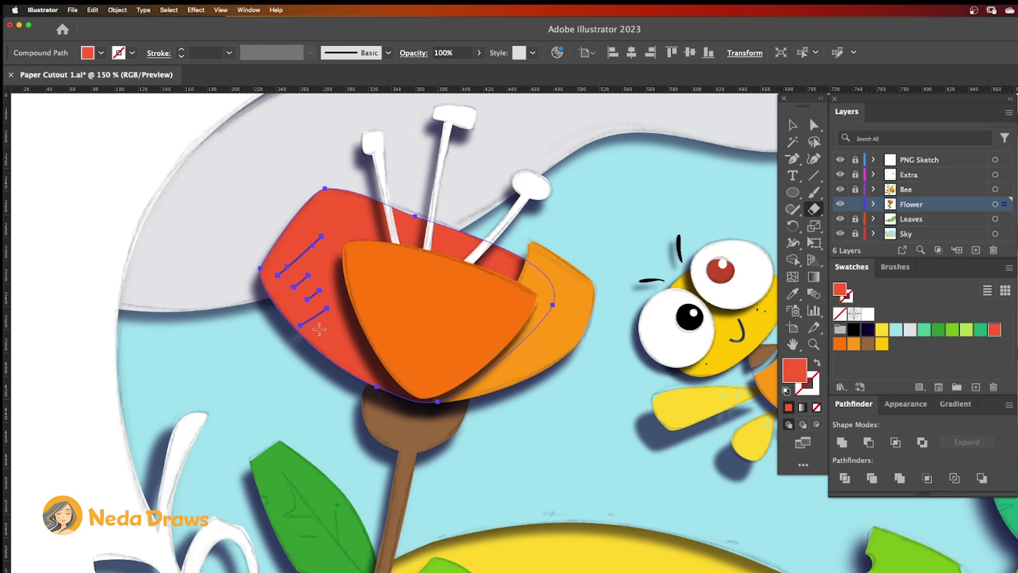
left_click(350, 344, "super")
left_click_drag(382, 284, 359, 302)
left_click_drag(386, 311, 385, 333)
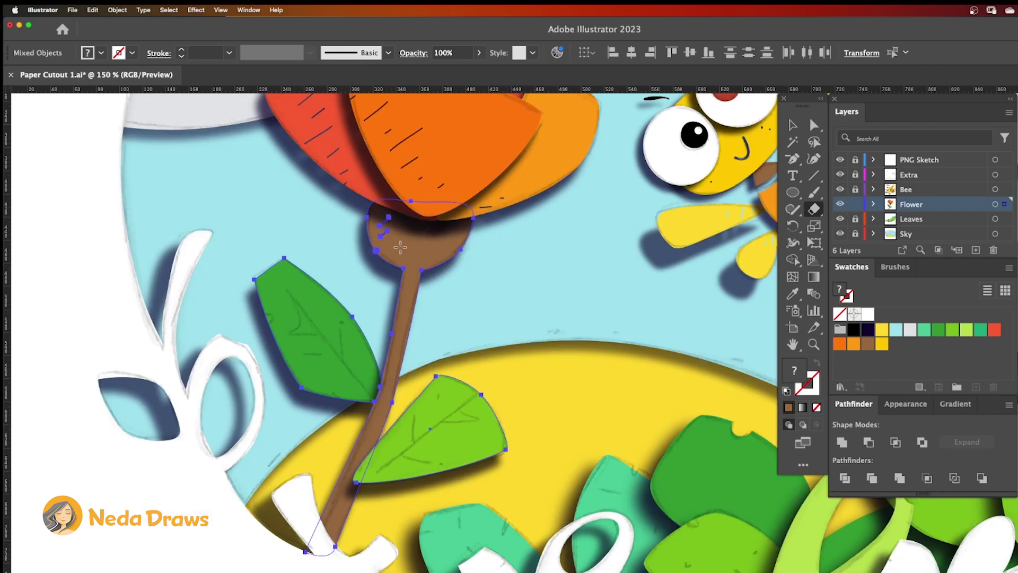
Erase the veins out of the two green leaves on the flower stem along the sketch.
left_click_drag(286, 289, 366, 395)
mouse_move(341, 324)
left_mouse_down()
mouse_move(346, 371)
mouse_move(298, 355)
mouse_move(320, 333)
left_mouse_up()
left_click_drag(438, 391, 411, 436)
mouse_move(479, 396)
left_mouse_down()
mouse_move(378, 467)
mouse_move(440, 463)
left_mouse_up()
key("super+equal")
key("super+equal")
key("p")
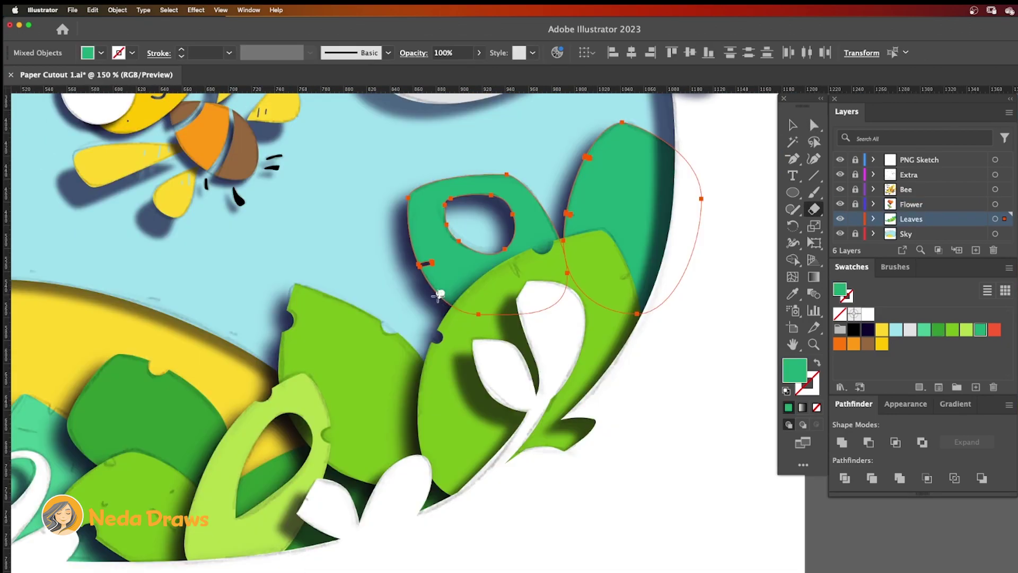
Erase short texture lines out of the upright teal leaf, the large green leaf behind the white sprig and the neighbouring pointed green leaf.
mouse_move(608, 172)
left_mouse_down()
mouse_move(585, 190)
mouse_move(590, 206)
left_mouse_up()
left_click_drag(642, 216, 618, 229)
left_click(517, 276, "super")
left_click_drag(517, 275, 509, 260)
left_click_drag(449, 373, 442, 396)
left_click_drag(478, 401, 442, 425)
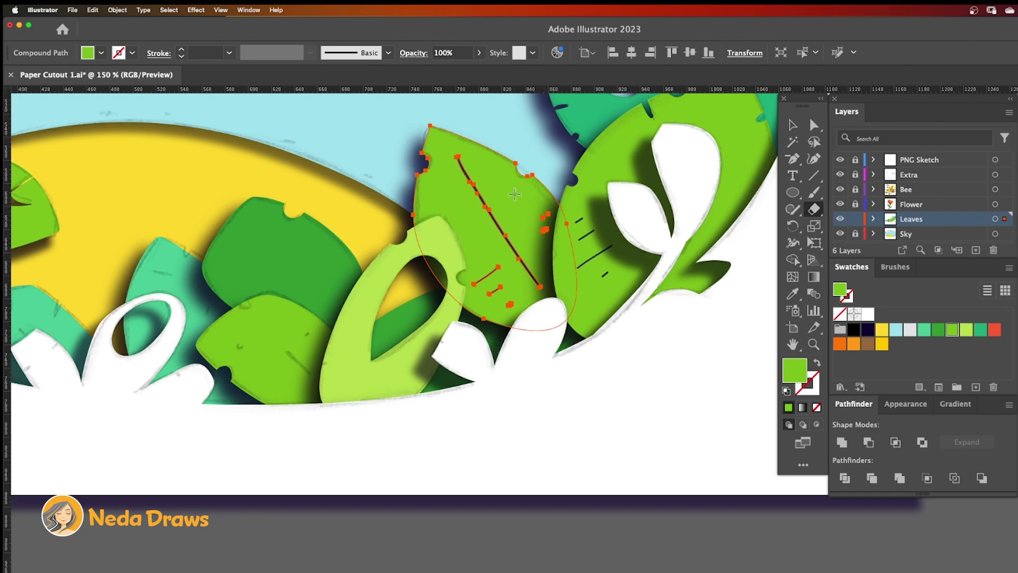
mouse_move(514, 194)
left_mouse_down()
mouse_move(513, 222)
mouse_move(486, 236)
left_mouse_up()
Erase short vein lines out of the dark green leaf in front of the yellow hill and the two mint leaves beside it.
left_click(309, 260, "super")
left_click_drag(310, 244, 309, 257)
left_click_drag(248, 249, 265, 264)
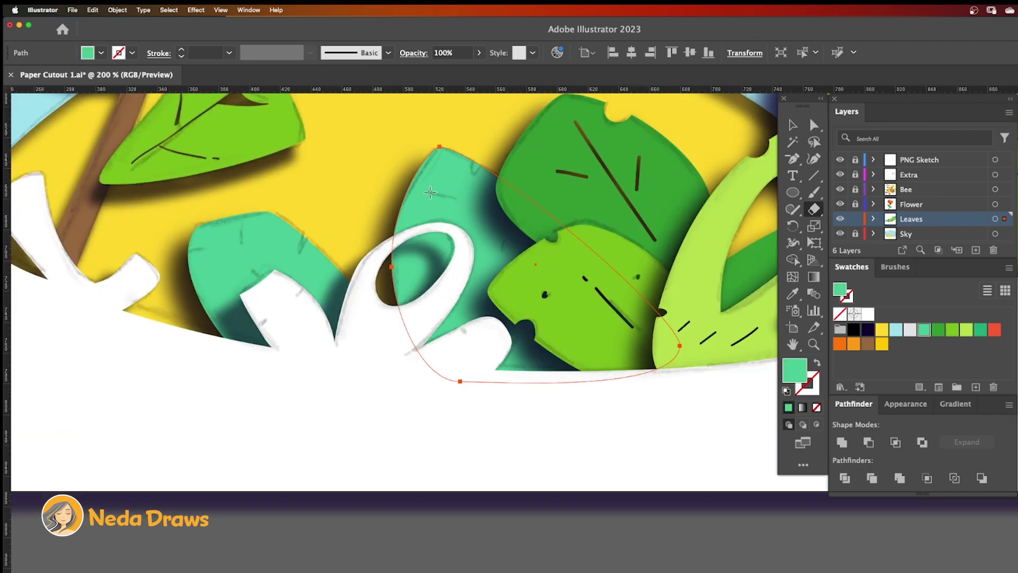
left_click_drag(430, 191, 455, 199)
left_click(303, 238, "super")
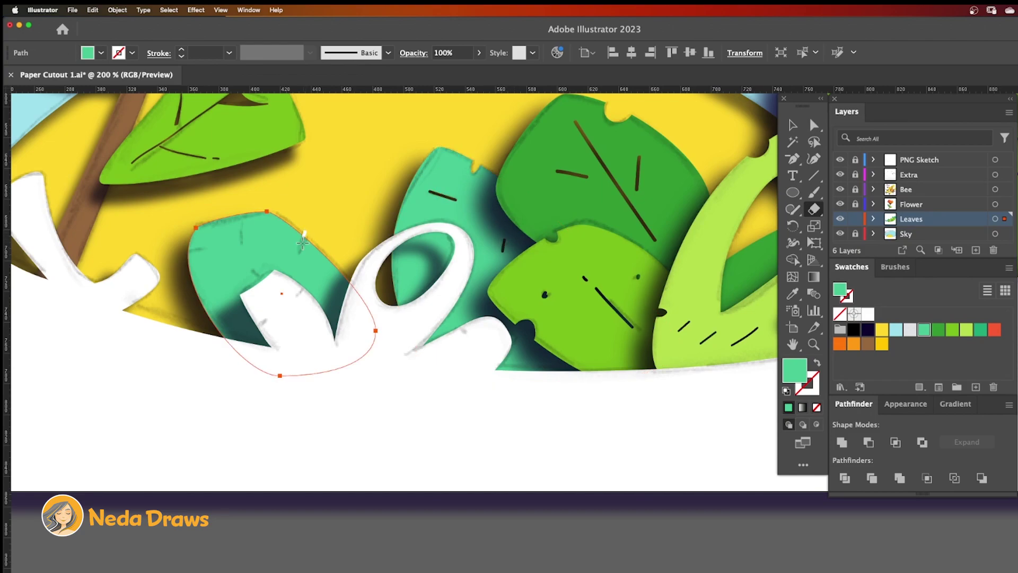
left_click_drag(251, 224, 240, 243)
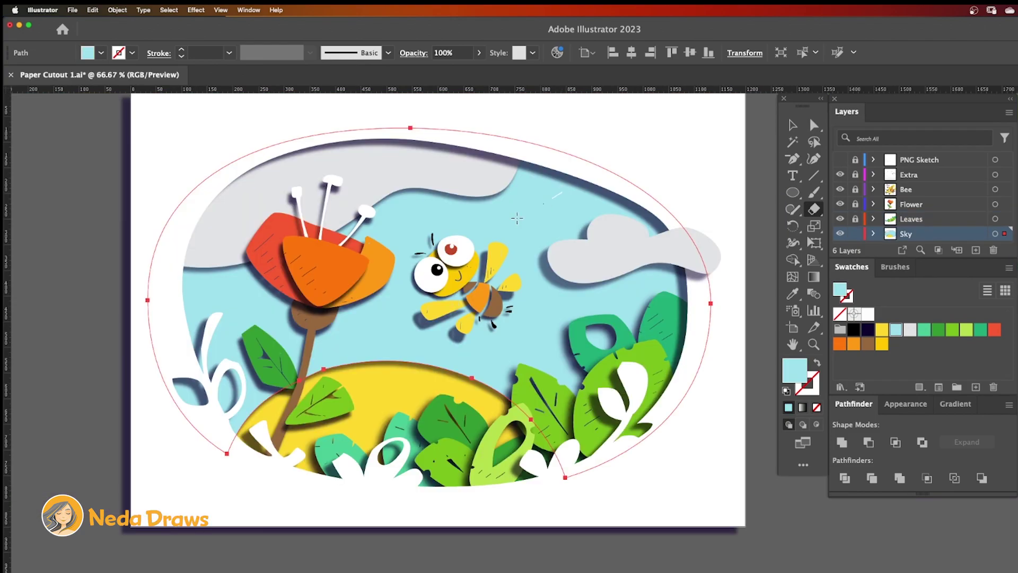
Erase scattered short diagonal lines out of the light blue sky, around the bee and beside the flower.
left_click_drag(528, 211, 562, 191)
left_click_drag(616, 297, 643, 280)
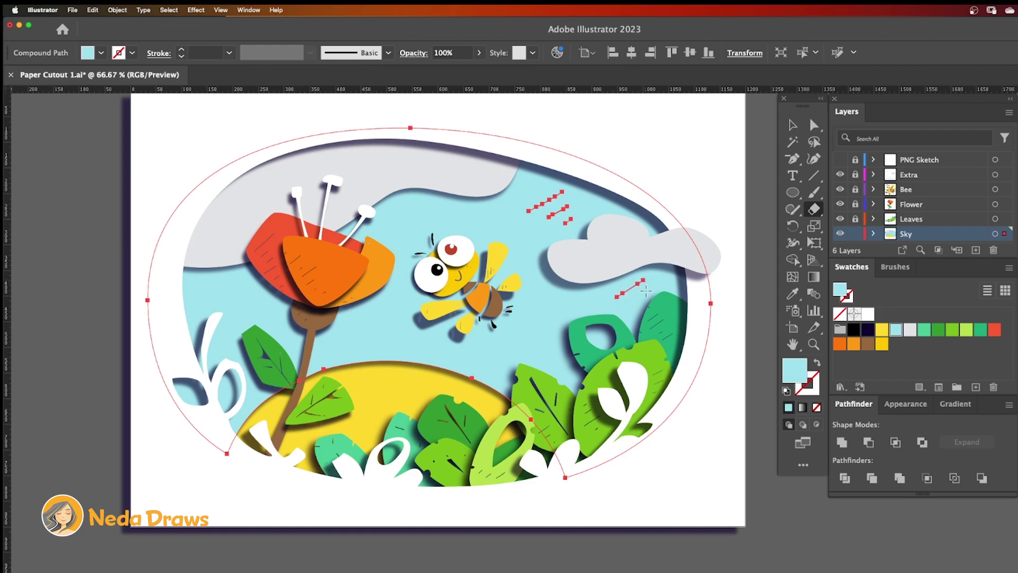
left_click_drag(430, 228, 437, 225)
left_click_drag(485, 237, 503, 240)
left_click_drag(522, 271, 524, 277)
left_click_drag(510, 335, 525, 316)
left_click_drag(527, 338, 539, 330)
left_click_drag(191, 296, 214, 276)
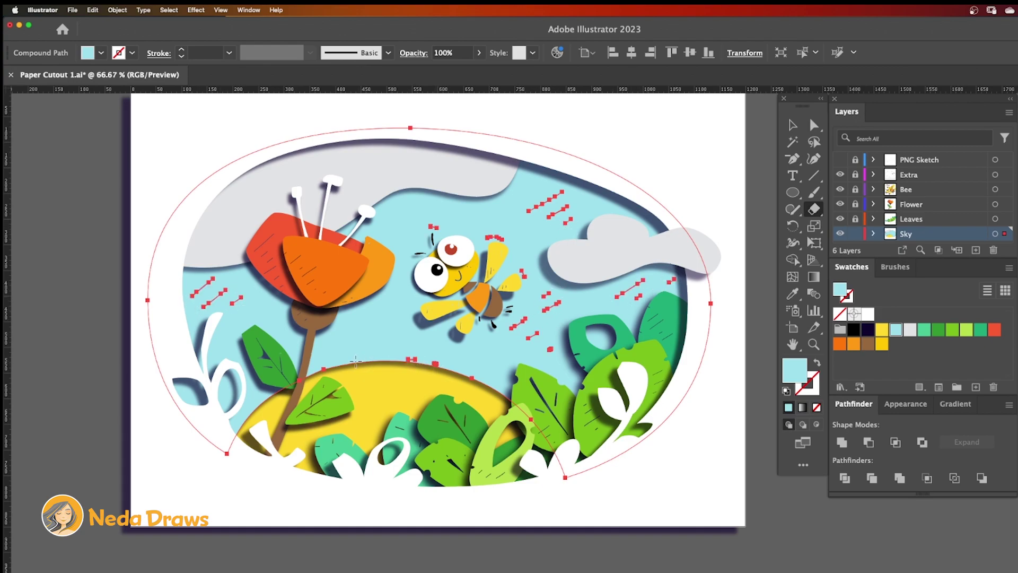
Select the large grey cloud behind the flower and erase a few short diagonal lines out of it.
left_click(493, 197, "super")
left_click_drag(484, 170, 496, 164)
left_click_drag(499, 173, 502, 170)
left_click_drag(437, 158, 440, 155)
left_click_drag(415, 157, 424, 151)
left_click_drag(391, 153, 395, 150)
left_click_drag(212, 231, 203, 241)
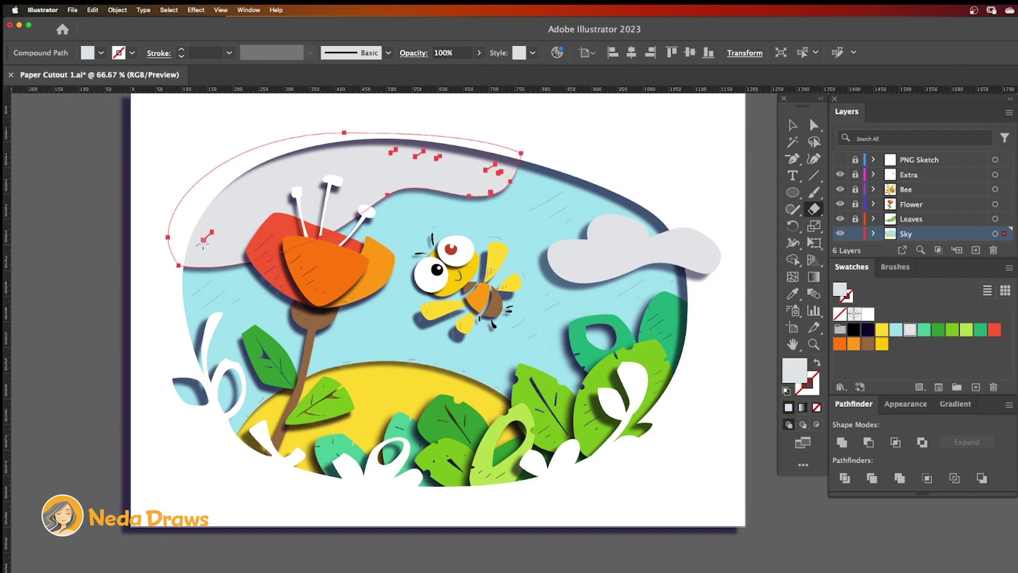
Select the small grey cloud on the Extra layer and erase short diagonal lines out of it.
left_click(571, 260, "super")
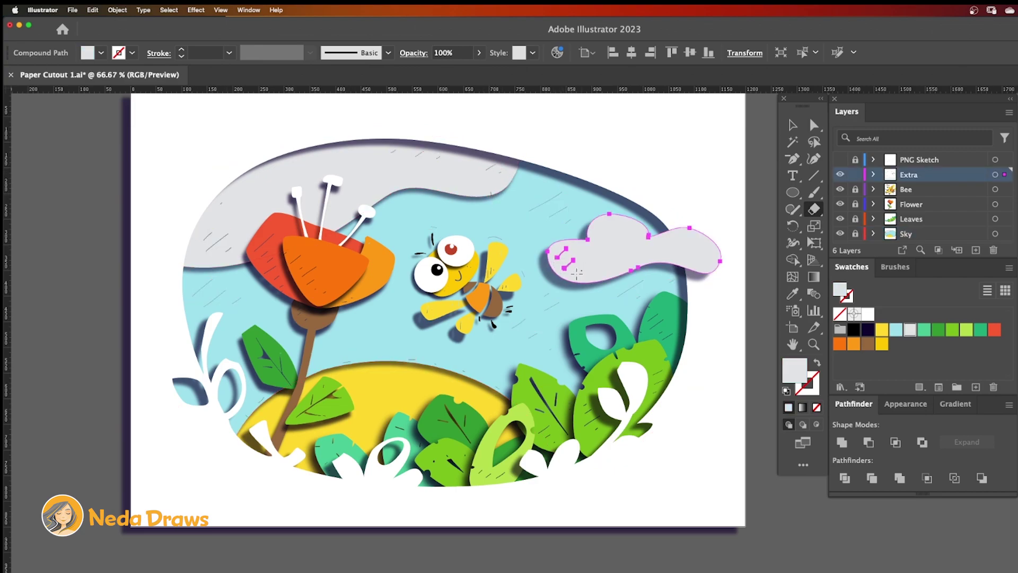